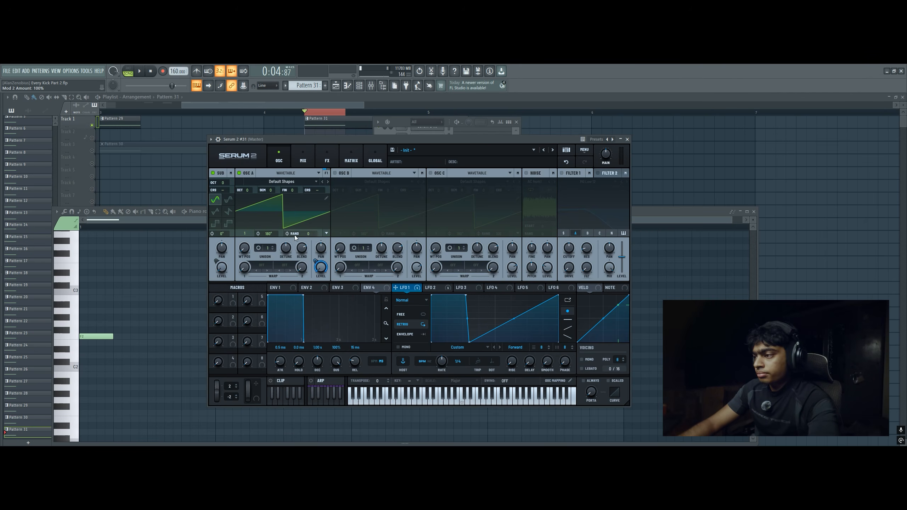
Shape LFO 3 into a very short downward spike and assign it to oscillator A's coarse pitch
{"action": "left_click", "coordinate": [466, 287]}
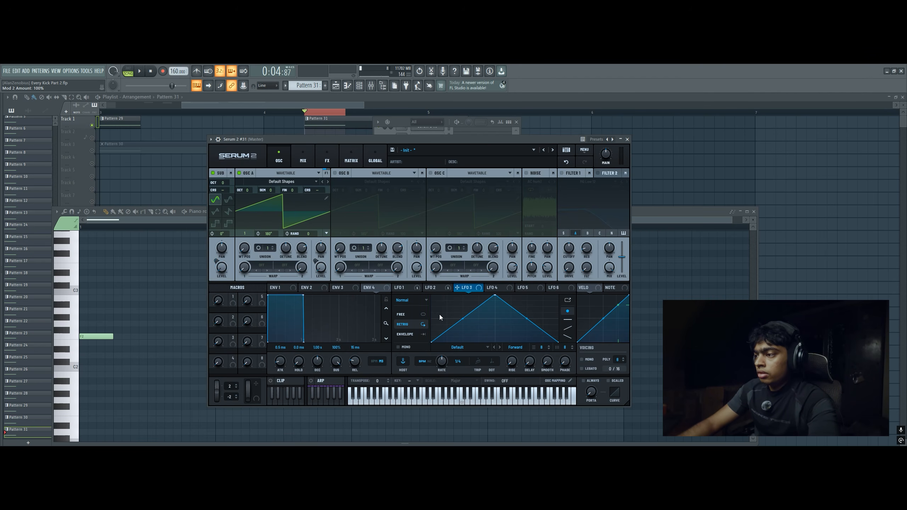
{"action": "left_click_drag", "start_coordinate": [493, 296], "coordinate": [430, 291]}
{"action": "double_click", "coordinate": [442, 324]}
{"action": "left_click_drag", "start_coordinate": [441, 323], "coordinate": [435, 343]}
{"action": "left_click_drag", "start_coordinate": [457, 288], "coordinate": [312, 190]}
Change LFO 3's modulation destination in the matrix to Main Tuning and raise its amount to 47%
{"action": "left_click", "coordinate": [342, 162]}
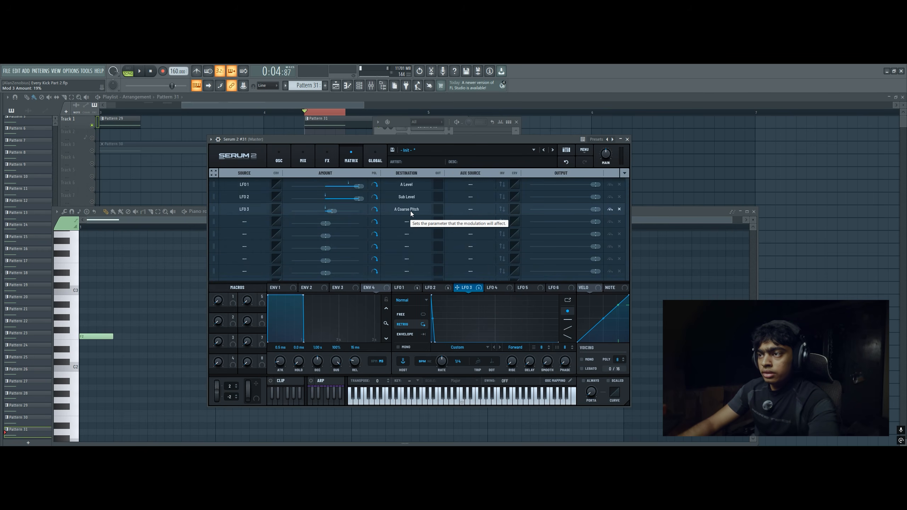
{"action": "left_click", "coordinate": [282, 159]}
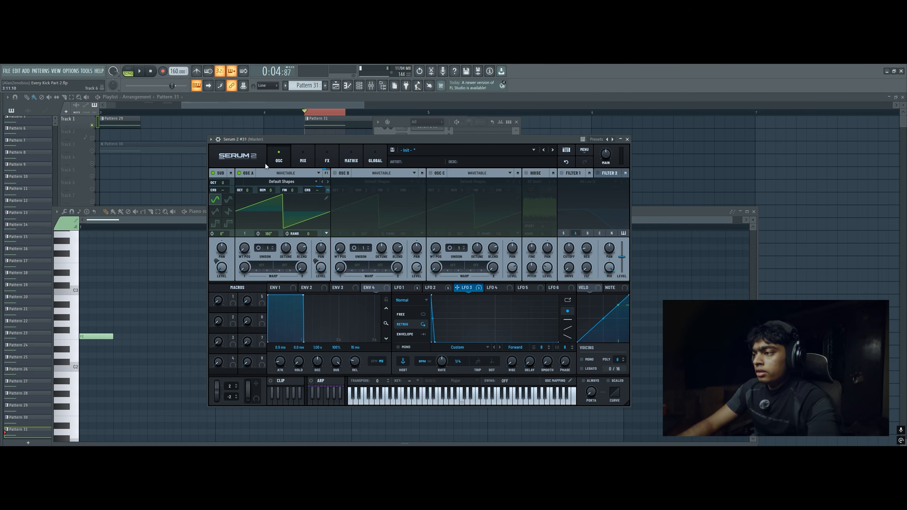
{"action": "left_click", "coordinate": [325, 146]}
{"action": "left_click", "coordinate": [351, 158]}
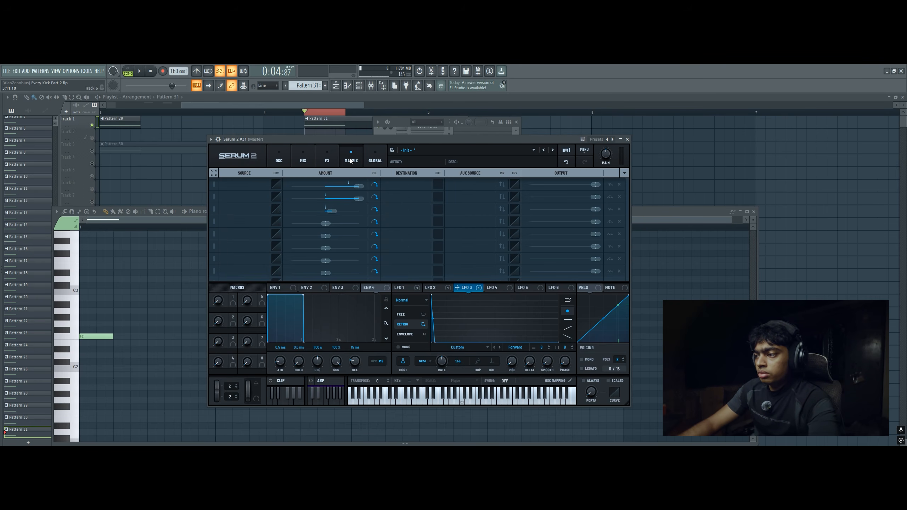
{"action": "left_click", "coordinate": [415, 209]}
{"action": "mouse_move", "coordinate": [424, 364]}
{"action": "left_click", "coordinate": [464, 360]}
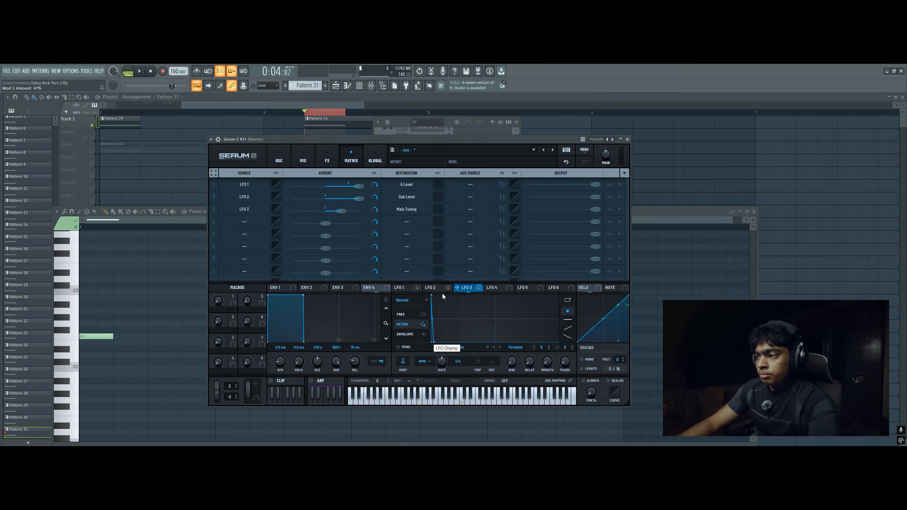
{"action": "left_click", "coordinate": [414, 290]}
{"action": "left_click", "coordinate": [468, 288]}
{"action": "left_click", "coordinate": [410, 290]}
{"action": "left_click", "coordinate": [279, 157]}
{"action": "left_click", "coordinate": [463, 290]}
{"action": "mouse_move", "coordinate": [418, 289]}
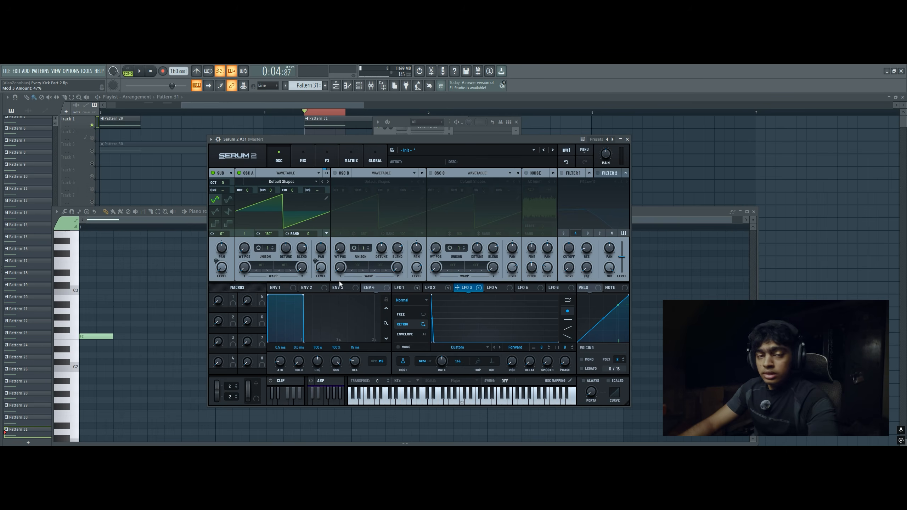
Add a Distortion effect to the main chain, raise its drive to the maximum and play the pattern
{"action": "left_click", "coordinate": [324, 159]}
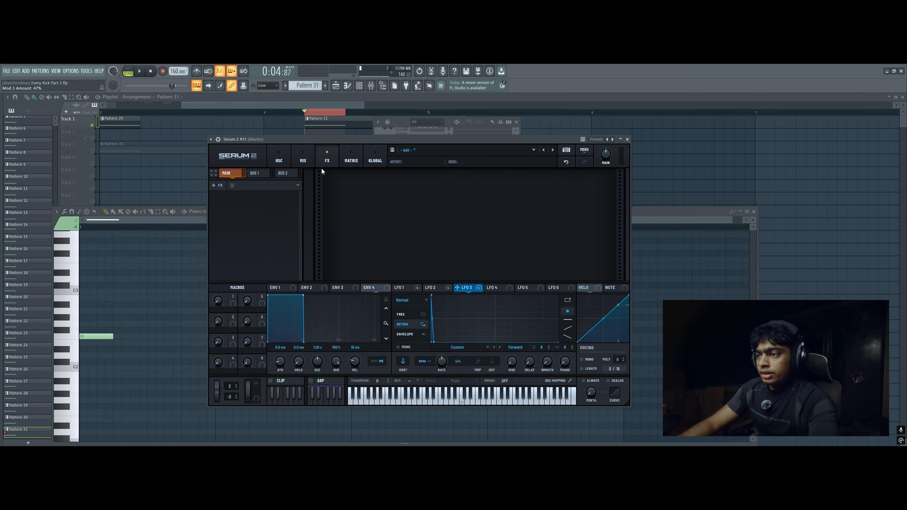
{"action": "left_click", "coordinate": [227, 188]}
{"action": "left_click", "coordinate": [238, 237]}
{"action": "left_click_drag", "start_coordinate": [538, 183], "coordinate": [585, 126]}
{"action": "key", "text": "space"}
{"action": "left_click", "coordinate": [405, 288]}
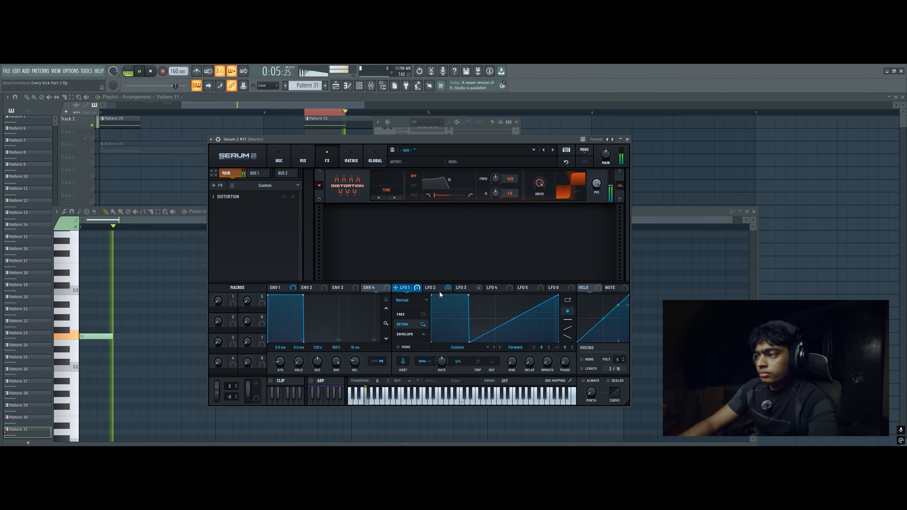
{"action": "key", "text": "space"}
Enable Filter 1 as a High 24 type, adjust its cutoff and resonance, and play back the kick
{"action": "left_click", "coordinate": [279, 158]}
{"action": "left_click", "coordinate": [561, 173]}
{"action": "left_click", "coordinate": [588, 181]}
{"action": "mouse_move", "coordinate": [586, 190]}
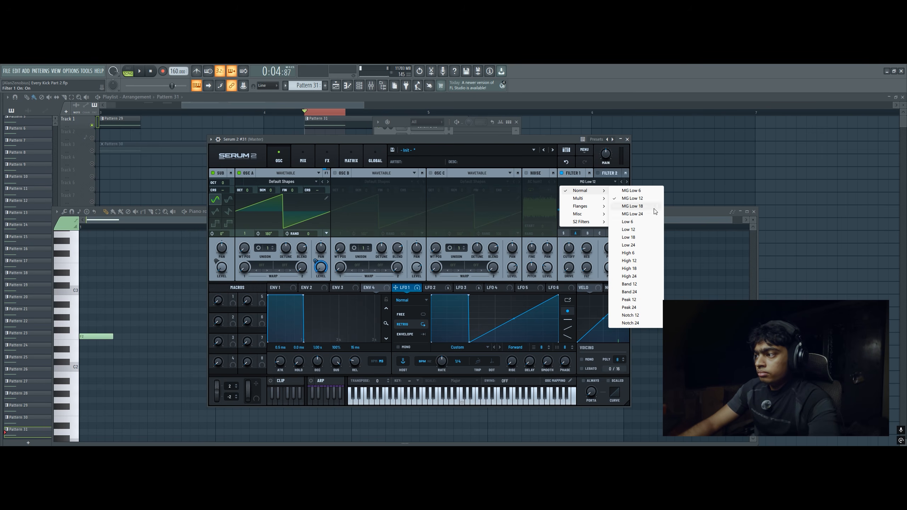
{"action": "left_click", "coordinate": [629, 276]}
{"action": "left_click_drag", "start_coordinate": [569, 268], "coordinate": [589, 243]}
{"action": "key", "text": "space"}
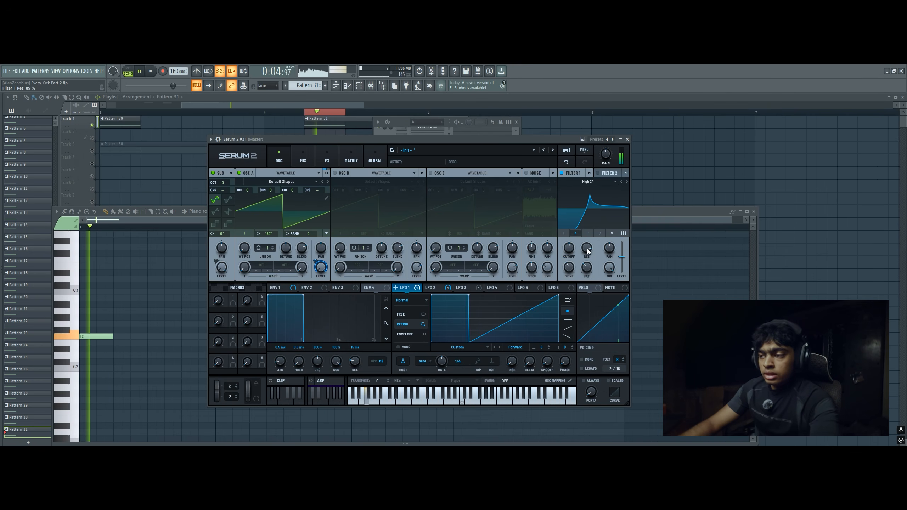
{"action": "key", "text": "space"}
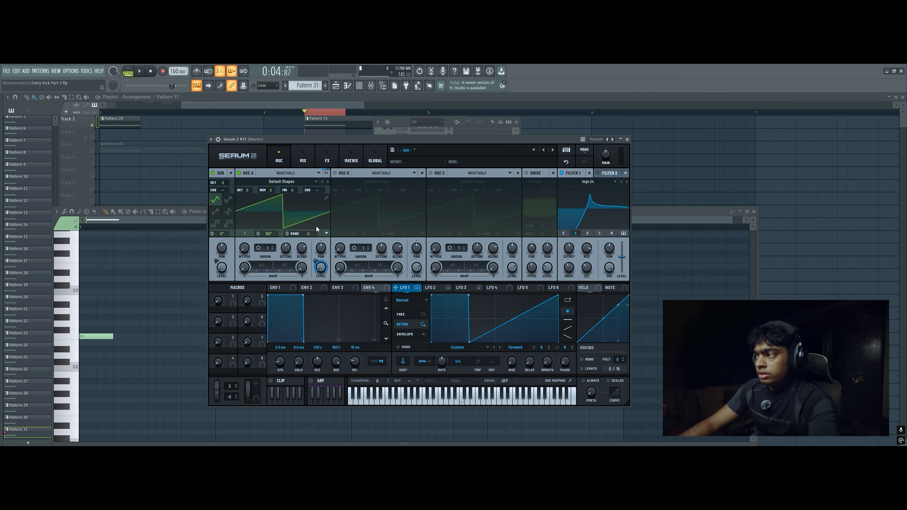
Compare the kick with Filter 1 bypassed and enabled
{"action": "left_click", "coordinate": [563, 174]}
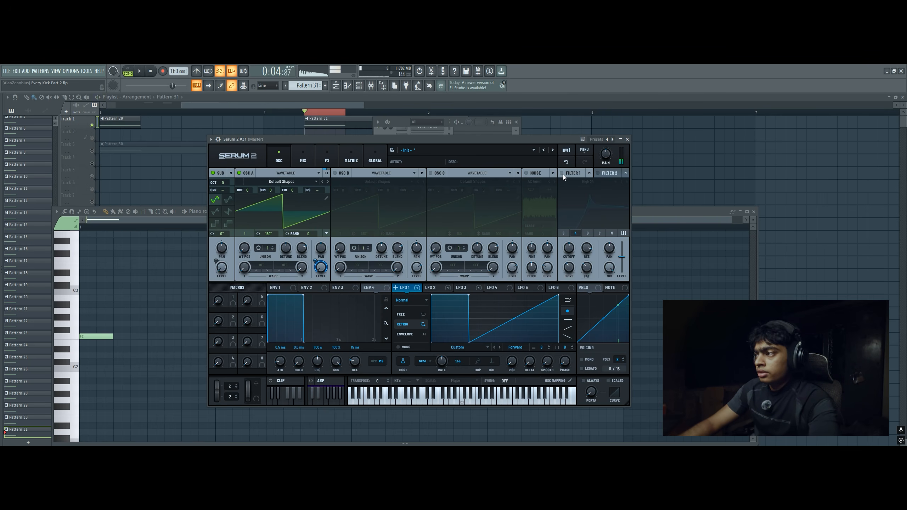
{"action": "left_click", "coordinate": [563, 175]}
{"action": "key", "text": "space"}
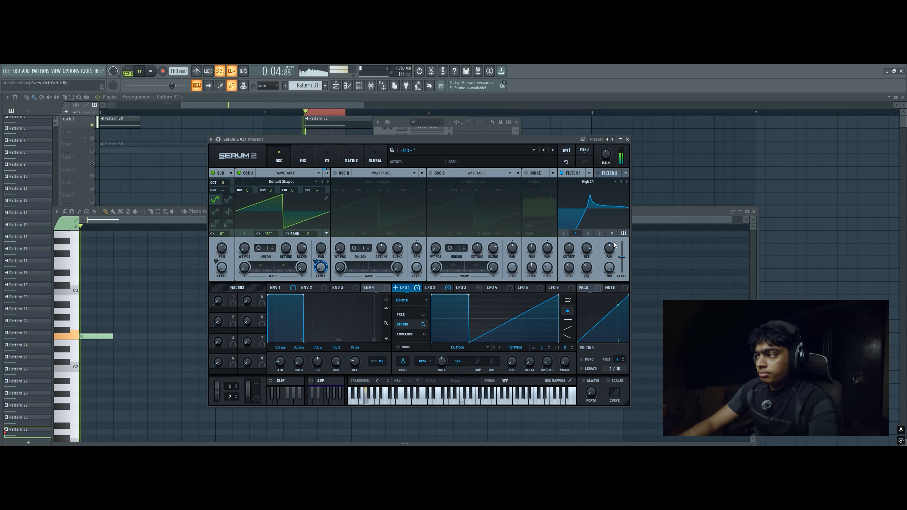
{"action": "key", "text": "space"}
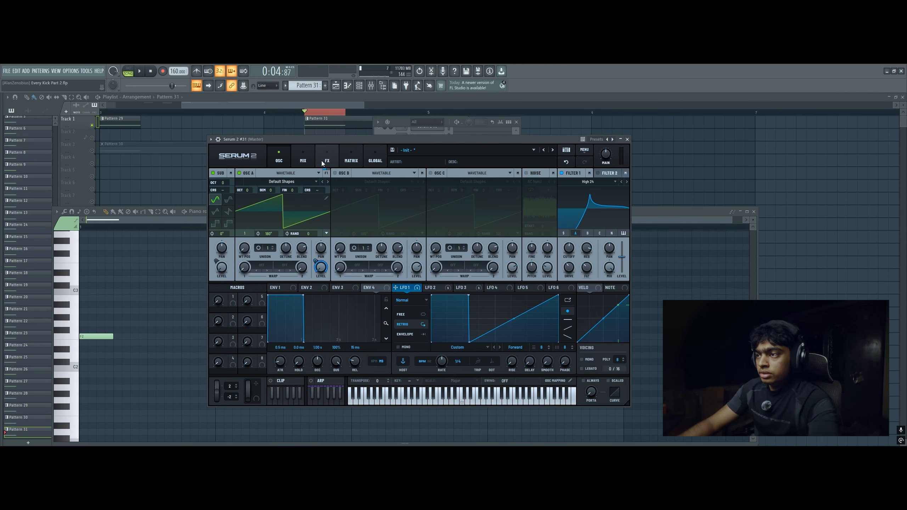
Reshape LFO 2 so the sub level starts at zero and rises steeply to full after the initial transient
{"action": "left_click", "coordinate": [326, 158]}
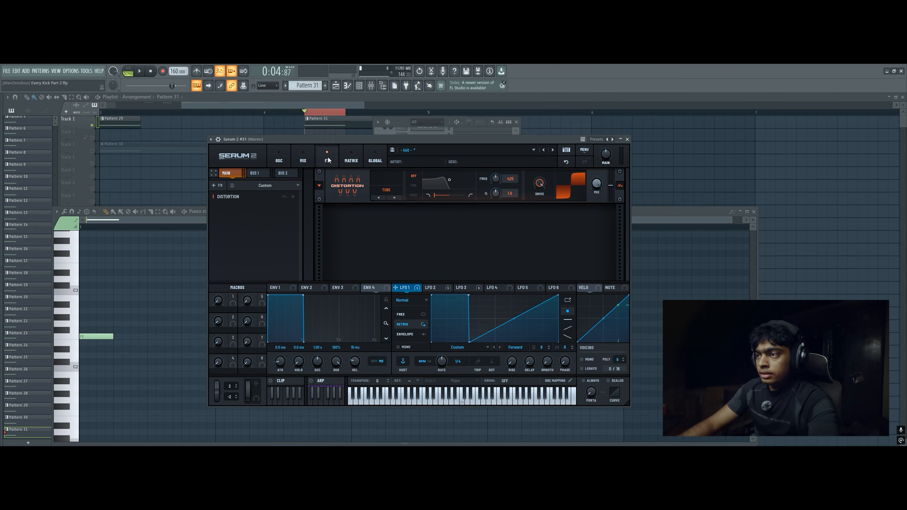
{"action": "left_click", "coordinate": [275, 153]}
{"action": "left_click", "coordinate": [436, 288]}
{"action": "left_click_drag", "start_coordinate": [431, 296], "coordinate": [465, 278]}
{"action": "double_click", "coordinate": [452, 322]}
{"action": "key", "text": "space"}
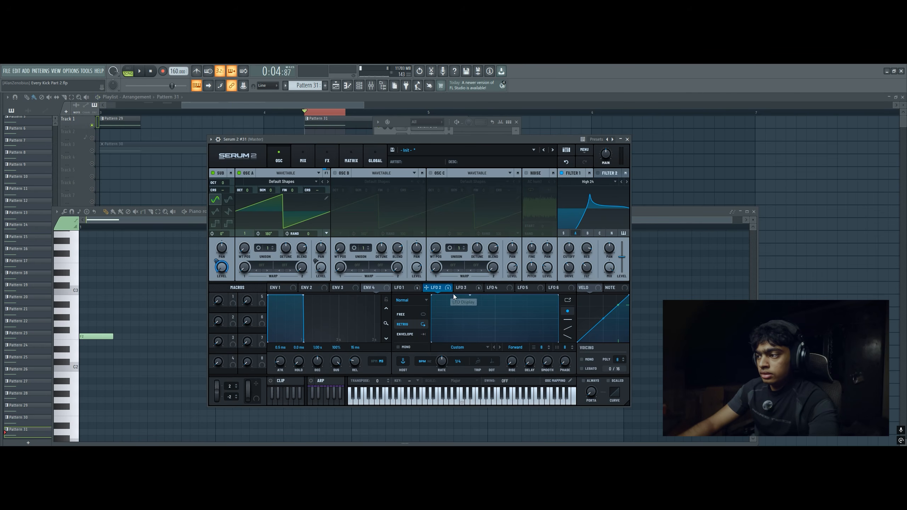
{"action": "left_click_drag", "start_coordinate": [432, 298], "coordinate": [465, 359]}
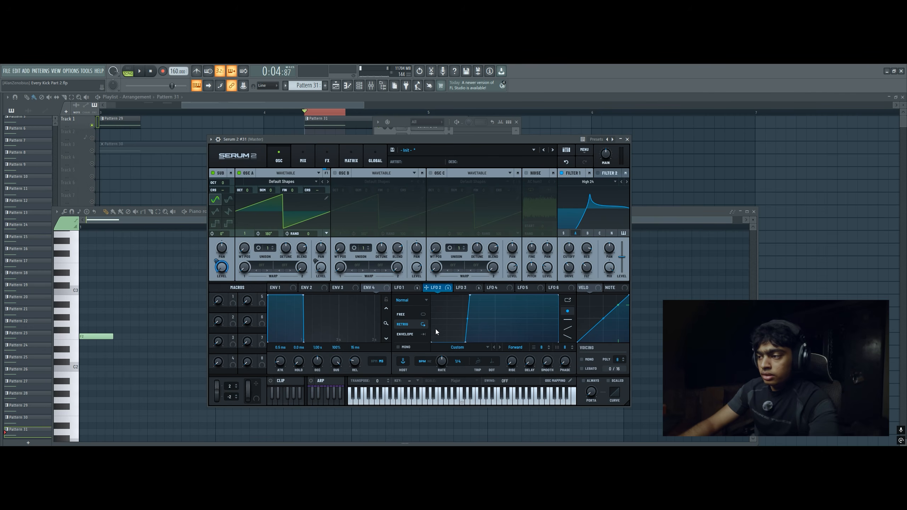
Set oscillator A's unison to 16 voices and modulate its detune with LFO 4, shaped as a short high plateau dropping to zero
{"action": "left_click_drag", "start_coordinate": [268, 248], "coordinate": [289, 233]}
{"action": "left_click", "coordinate": [462, 288]}
{"action": "left_click", "coordinate": [494, 289]}
{"action": "left_click_drag", "start_coordinate": [494, 296], "coordinate": [472, 359]}
{"action": "double_click", "coordinate": [470, 308]}
{"action": "double_click", "coordinate": [479, 314]}
{"action": "left_click_drag", "start_coordinate": [497, 288], "coordinate": [285, 248]}
{"action": "left_click_drag", "start_coordinate": [465, 295], "coordinate": [468, 289]}
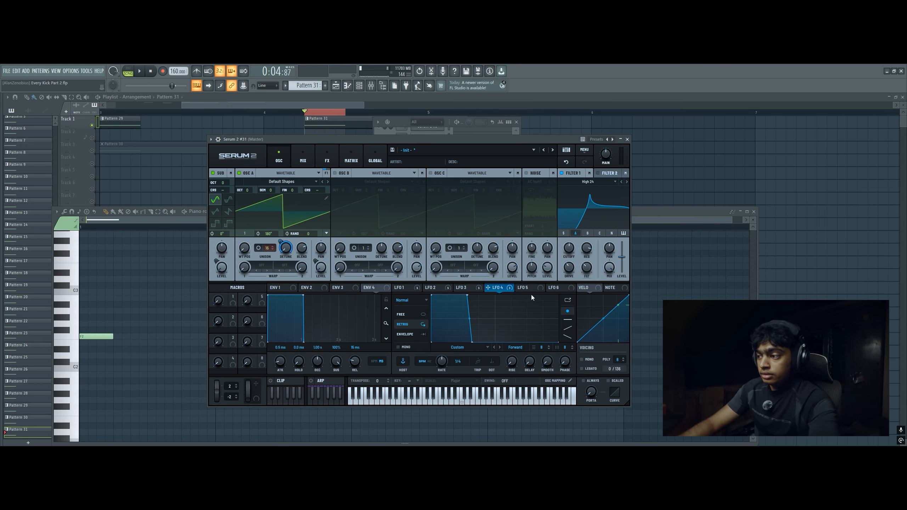
Add points to LFO 3 so its steep pitch drop ends in a gradual tail, and audition the kick
{"action": "left_click", "coordinate": [467, 289]}
{"action": "key", "text": "space"}
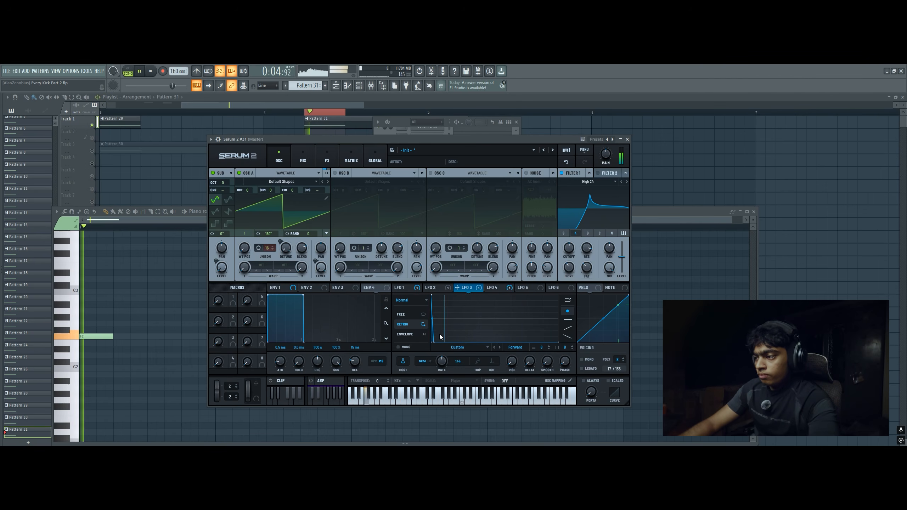
{"action": "key", "text": "space"}
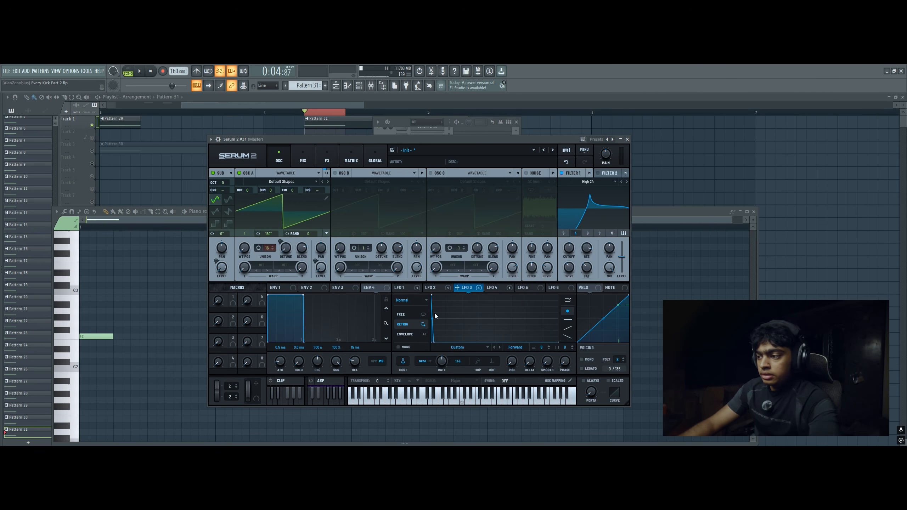
{"action": "left_click_drag", "start_coordinate": [434, 342], "coordinate": [434, 333]}
{"action": "double_click", "coordinate": [478, 342]}
{"action": "double_click", "coordinate": [443, 339]}
{"action": "key", "text": "space"}
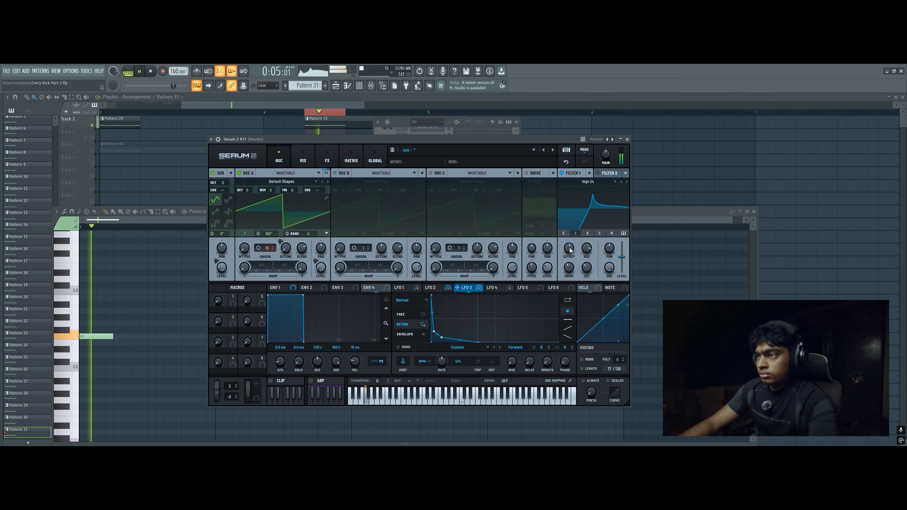
{"action": "key", "text": "space"}
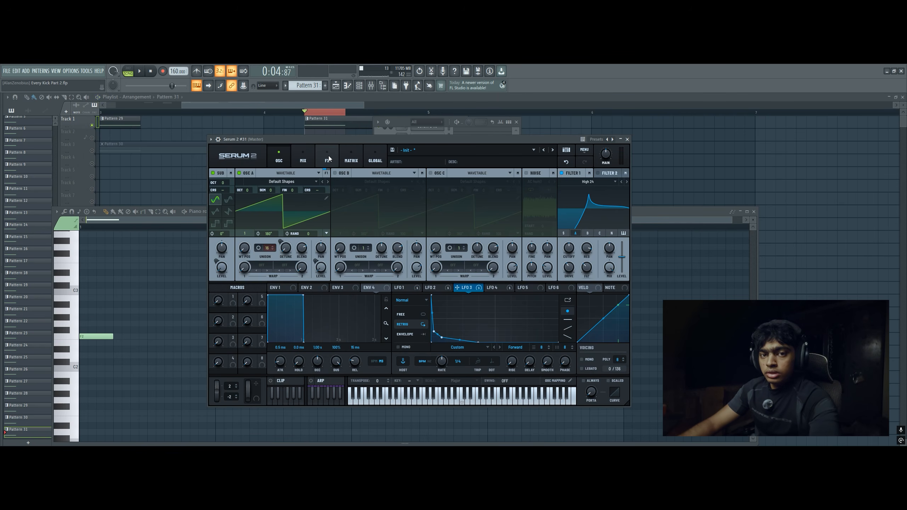
Add a Compressor after the Distortion in the main effects chain and switch it to multiband mode
{"action": "left_click", "coordinate": [329, 157]}
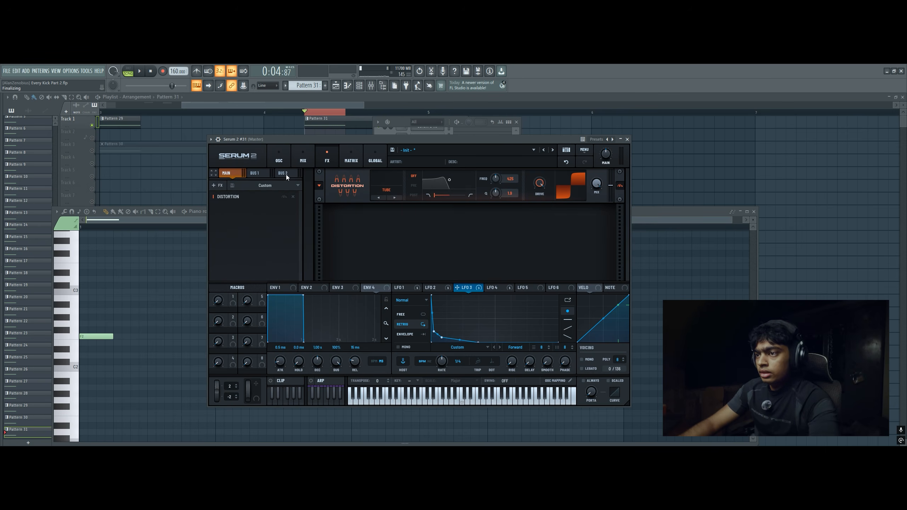
{"action": "left_click", "coordinate": [216, 187]}
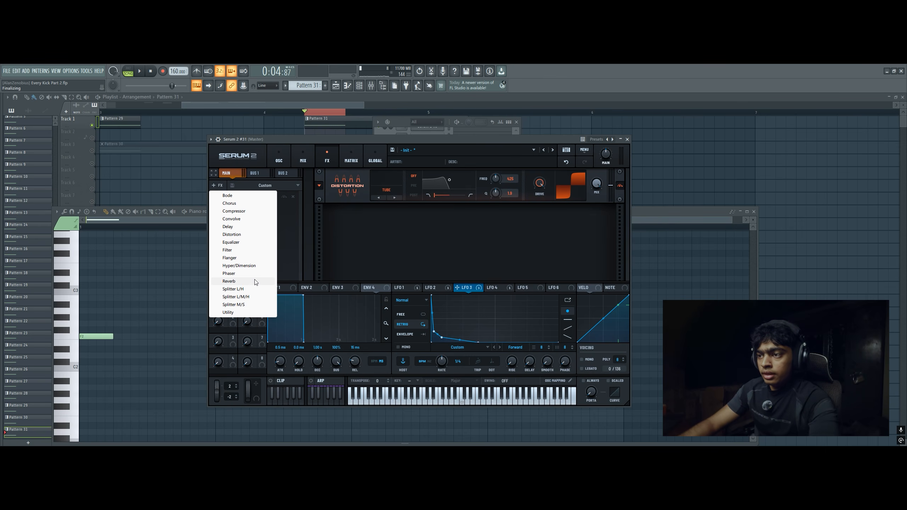
{"action": "left_click", "coordinate": [239, 211]}
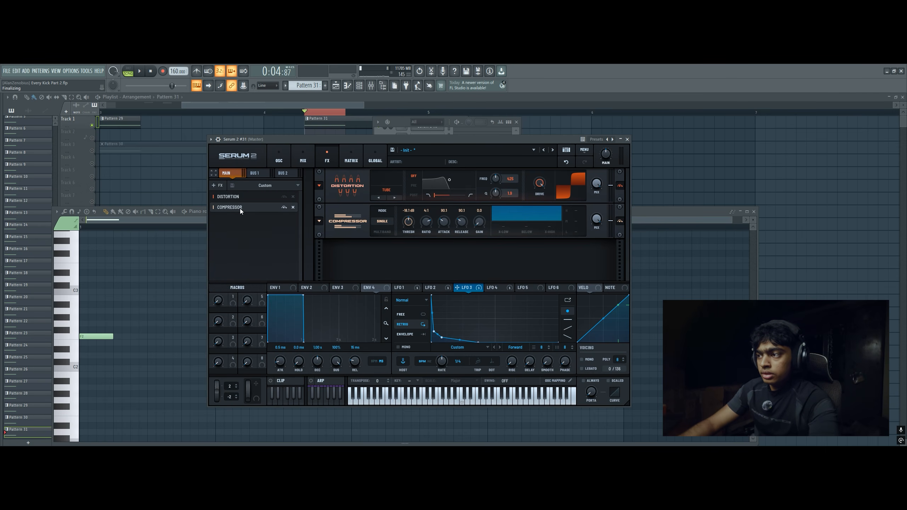
{"action": "left_click", "coordinate": [382, 231]}
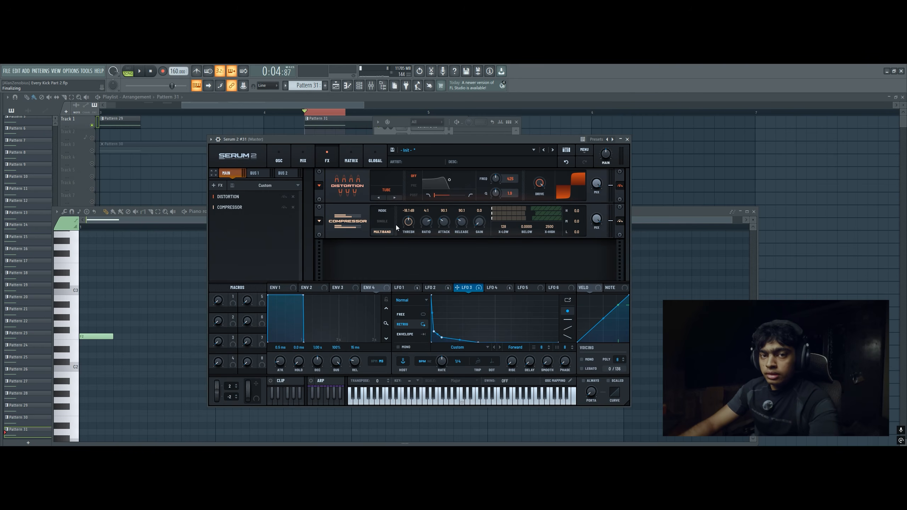
Set the multiband compressor to a 0.0 dB threshold, 1.1:1 ratio, 0.1 attack and a Below amount of about 0.11
{"action": "left_click_drag", "start_coordinate": [410, 223], "coordinate": [410, 272]}
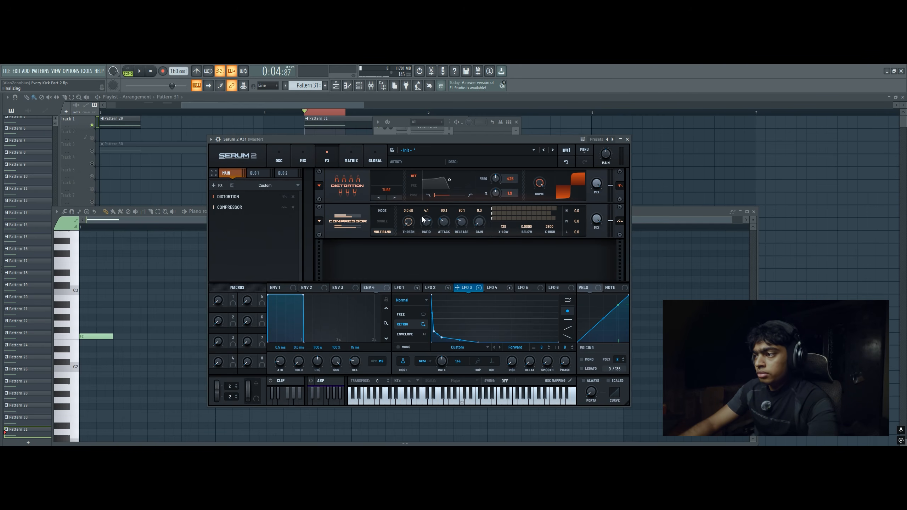
{"action": "left_click_drag", "start_coordinate": [422, 224], "coordinate": [425, 274]}
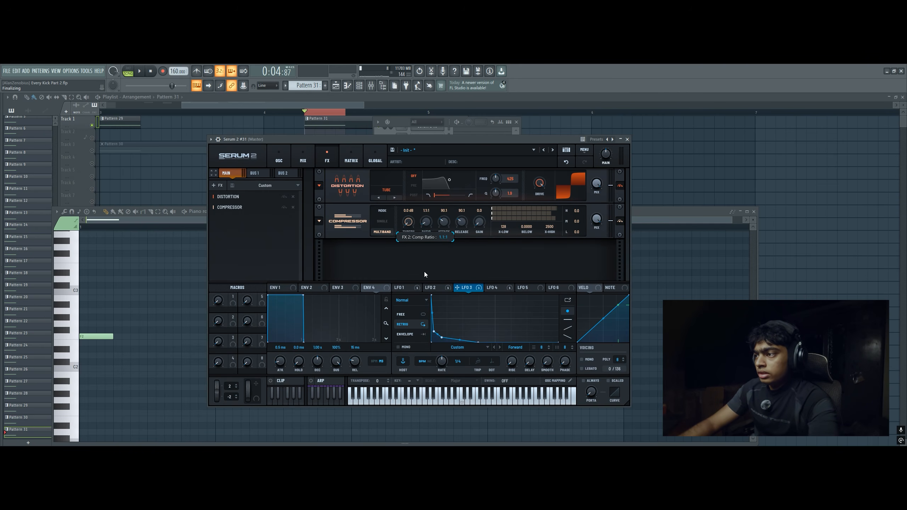
{"action": "left_click_drag", "start_coordinate": [450, 225], "coordinate": [443, 259]}
{"action": "left_click_drag", "start_coordinate": [527, 226], "coordinate": [534, 230]}
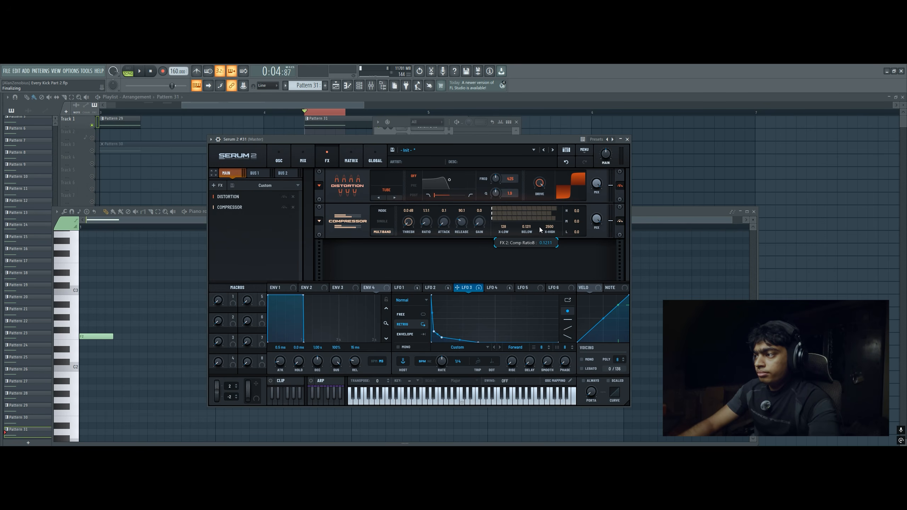
Play the kick and compare it with the Compressor bypassed and enabled
{"action": "key", "text": "space"}
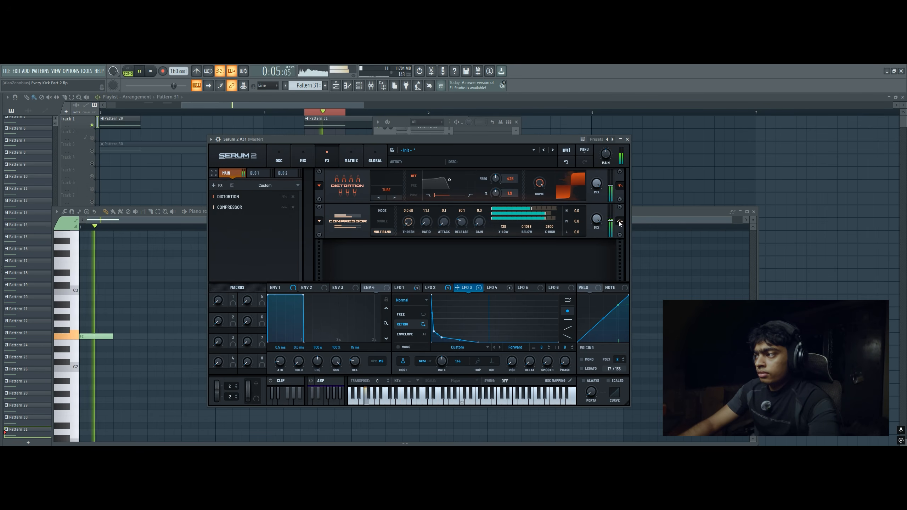
{"action": "left_click", "coordinate": [620, 221]}
{"action": "left_click", "coordinate": [621, 222]}
{"action": "key", "text": "space"}
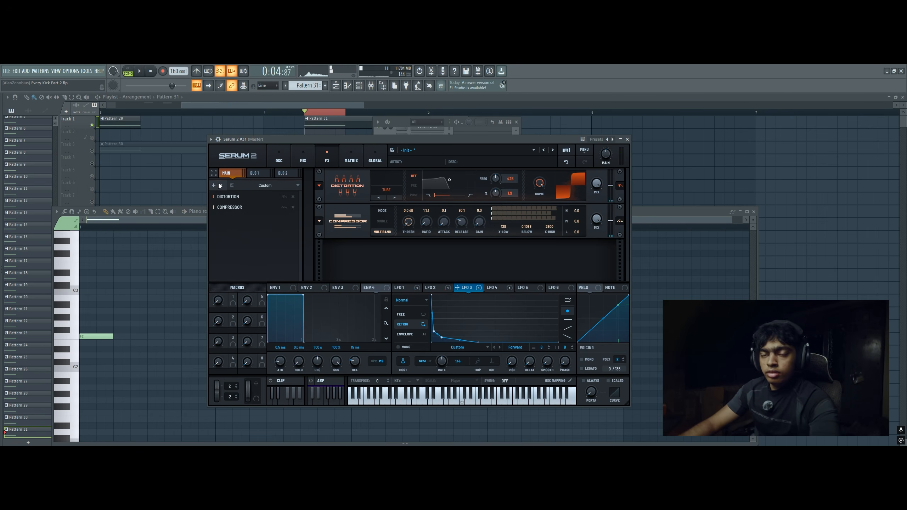
Add a Utility effect after the Compressor in the main effects chain
{"action": "left_click", "coordinate": [219, 186]}
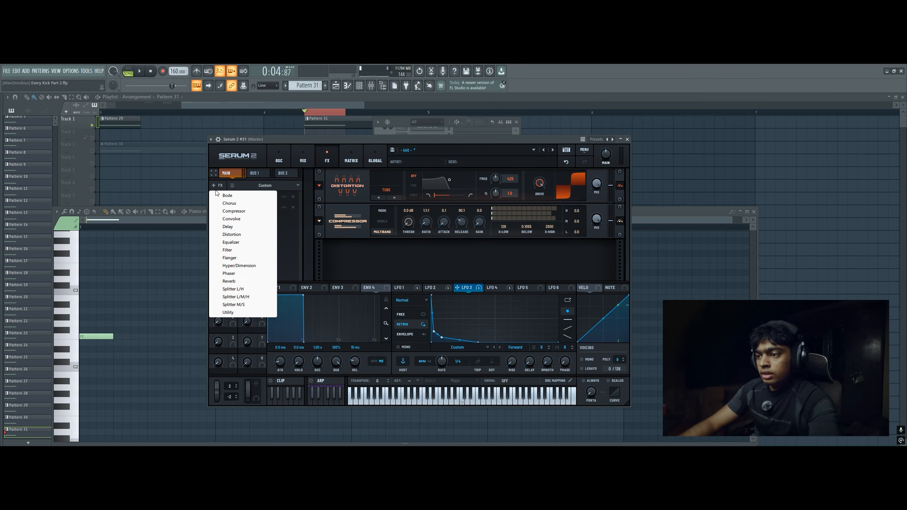
{"action": "left_click", "coordinate": [227, 312]}
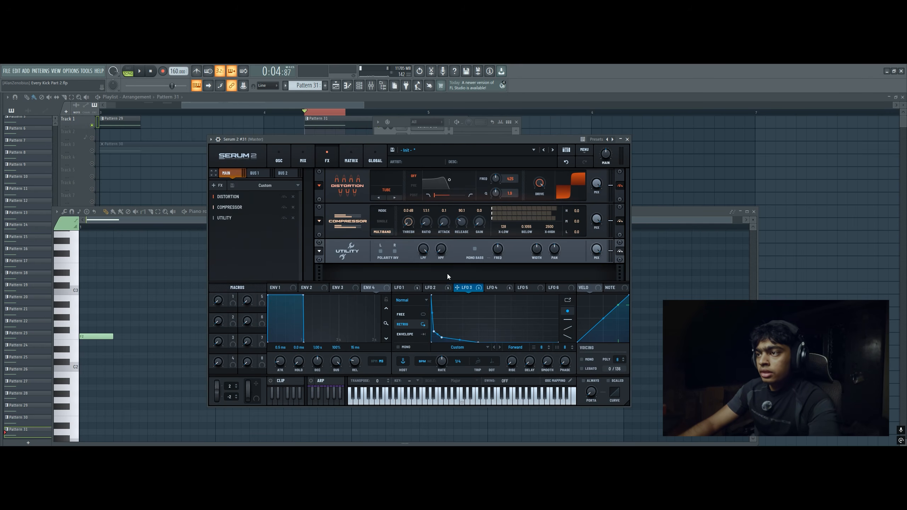
{"action": "left_click", "coordinate": [282, 158]}
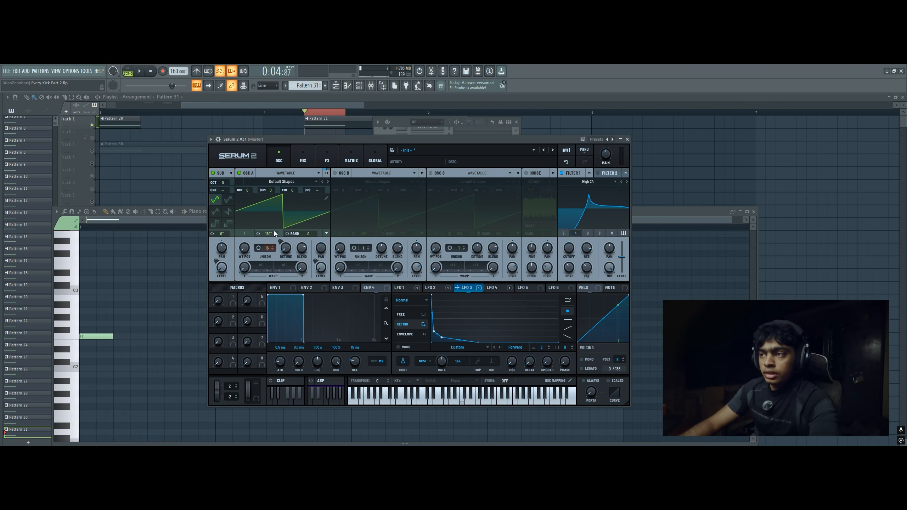
{"action": "left_click", "coordinate": [327, 160]}
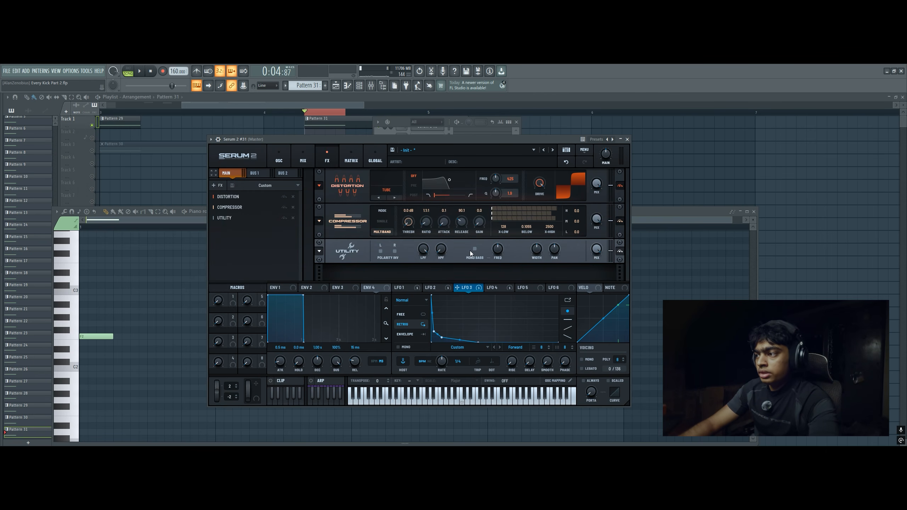
Enable Mono Bass in the Utility effect with a 250 Hz crossover and play the kick
{"action": "mouse_move", "coordinate": [498, 247]}
{"action": "left_click_drag", "start_coordinate": [497, 247], "coordinate": [498, 249]}
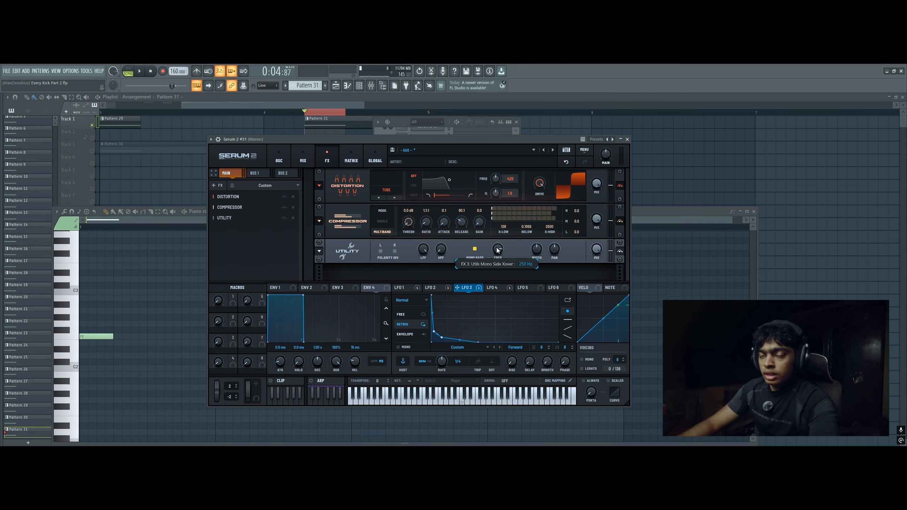
{"action": "key", "text": "space"}
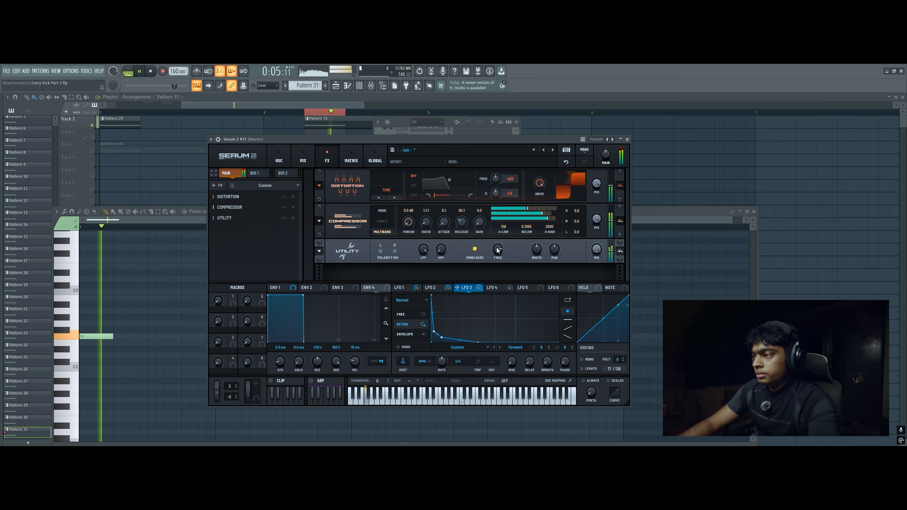
Slope LFO 1's drop, raise its low point, lower its end point, and play the kick with Filter 1 at 357 Hz
{"action": "left_click", "coordinate": [404, 287]}
{"action": "key", "text": "space"}
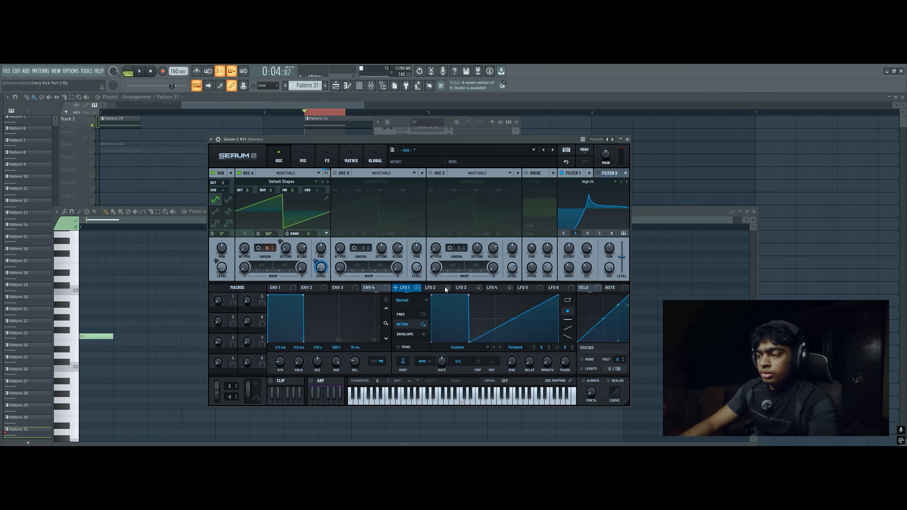
{"action": "left_click_drag", "start_coordinate": [469, 342], "coordinate": [470, 336]}
{"action": "left_click_drag", "start_coordinate": [469, 295], "coordinate": [456, 286]}
{"action": "left_click_drag", "start_coordinate": [558, 296], "coordinate": [569, 310]}
{"action": "key", "text": "space"}
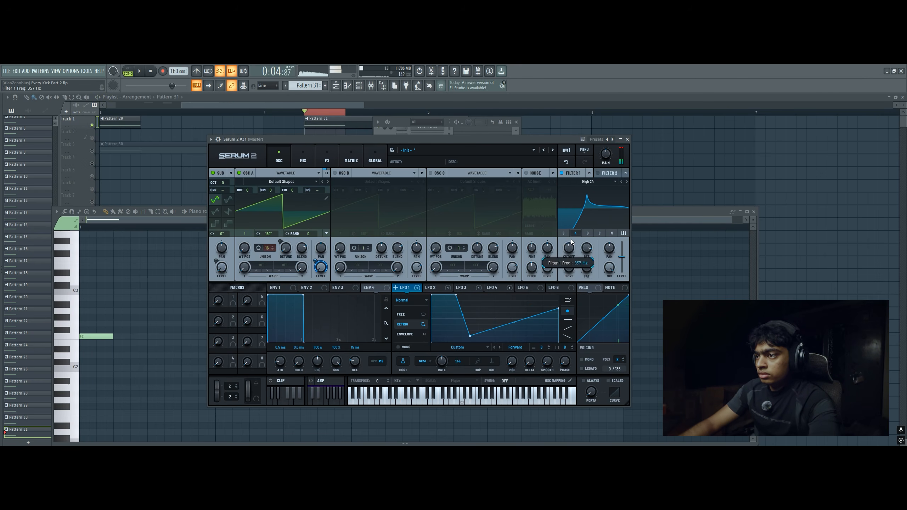
{"action": "key", "text": "space"}
Add an Equalizer to the main effects chain and place it above the Distortion
{"action": "left_click", "coordinate": [327, 157]}
{"action": "left_click", "coordinate": [214, 185]}
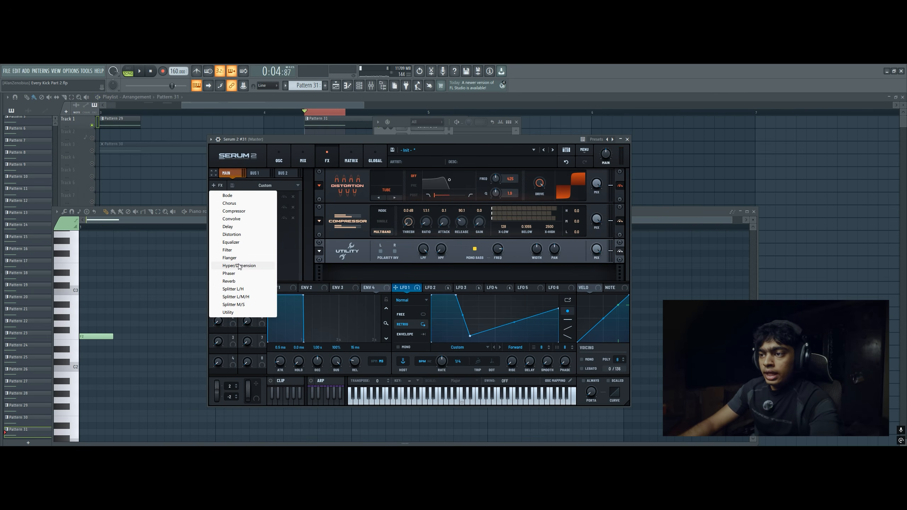
{"action": "left_click", "coordinate": [241, 243]}
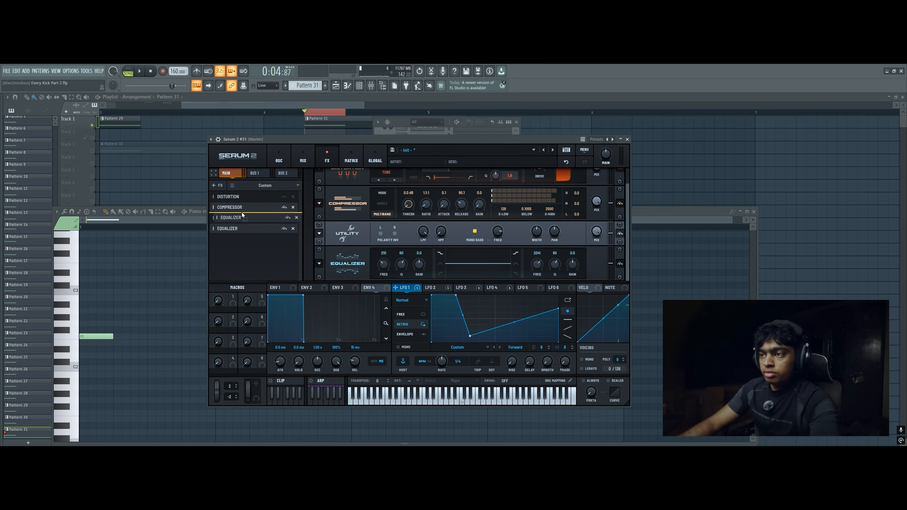
{"action": "left_click_drag", "start_coordinate": [244, 193], "coordinate": [245, 192]}
{"action": "scroll", "coordinate": [375, 190], "scroll_direction": "up", "scroll_amount": 3}
Switch both Equalizer bands to peak shapes, boosting 65 Hz by 5.7 and 2837 Hz by 5.9
{"action": "left_click", "coordinate": [440, 185]}
{"action": "left_click_drag", "start_coordinate": [417, 188], "coordinate": [388, 204]}
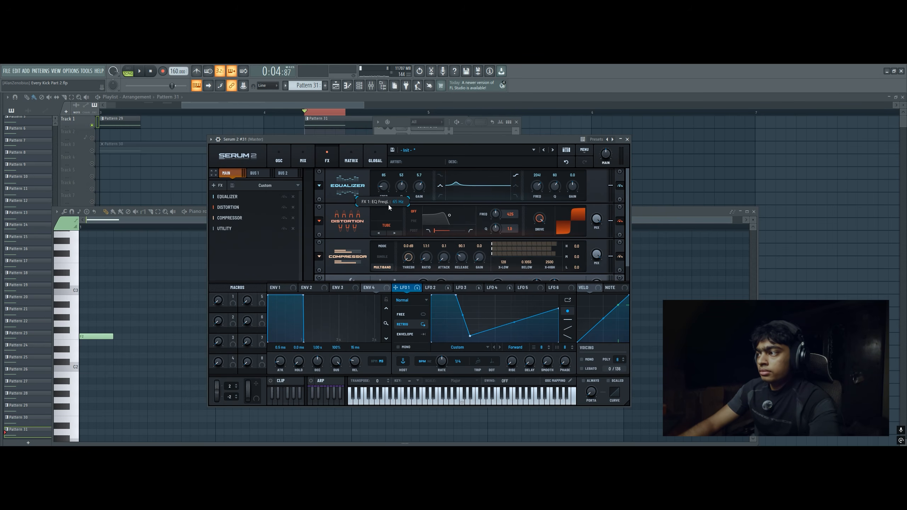
{"action": "left_click", "coordinate": [515, 185]}
{"action": "left_click_drag", "start_coordinate": [576, 186], "coordinate": [555, 192]}
{"action": "left_click_drag", "start_coordinate": [538, 186], "coordinate": [537, 182]}
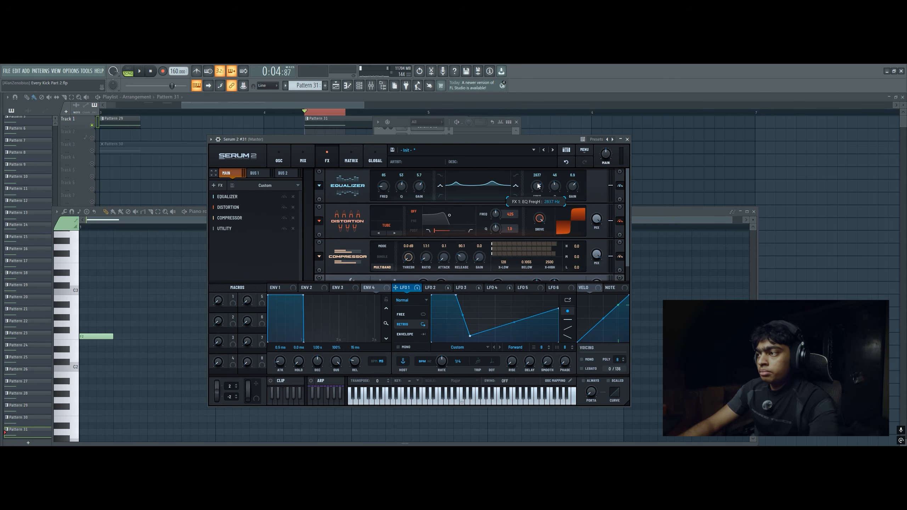
Play the kick and retune the Equalizer to a 33 Hz low peak with 9.1 gain and a high peak with 2.9 gain
{"action": "left_click_drag", "start_coordinate": [420, 193], "coordinate": [382, 191]}
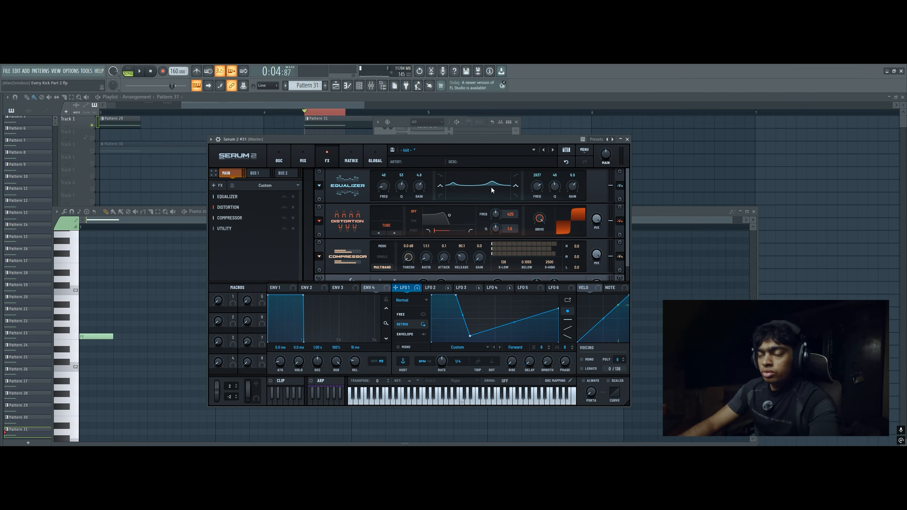
{"action": "left_click_drag", "start_coordinate": [539, 187], "coordinate": [538, 194]}
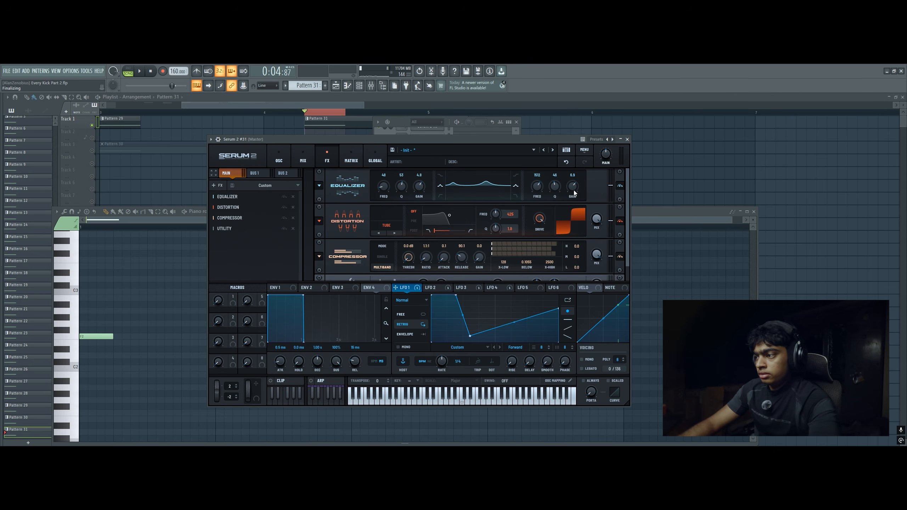
{"action": "left_click", "coordinate": [461, 288]}
{"action": "left_click", "coordinate": [492, 288]}
{"action": "left_click", "coordinate": [523, 288]}
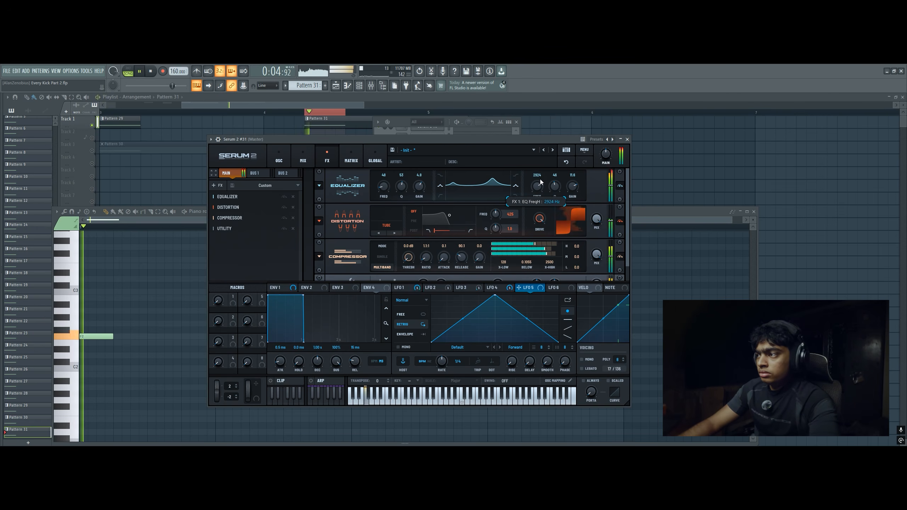
{"action": "left_click_drag", "start_coordinate": [539, 182], "coordinate": [571, 193]}
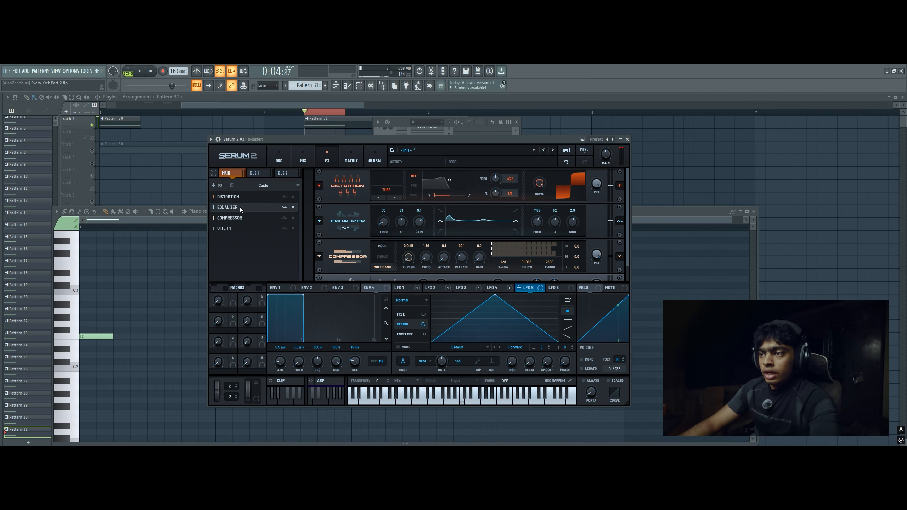
Move the Equalizer above and below the Distortion to compare the two orders, ending with it below
{"action": "left_click_drag", "start_coordinate": [240, 207], "coordinate": [242, 198]}
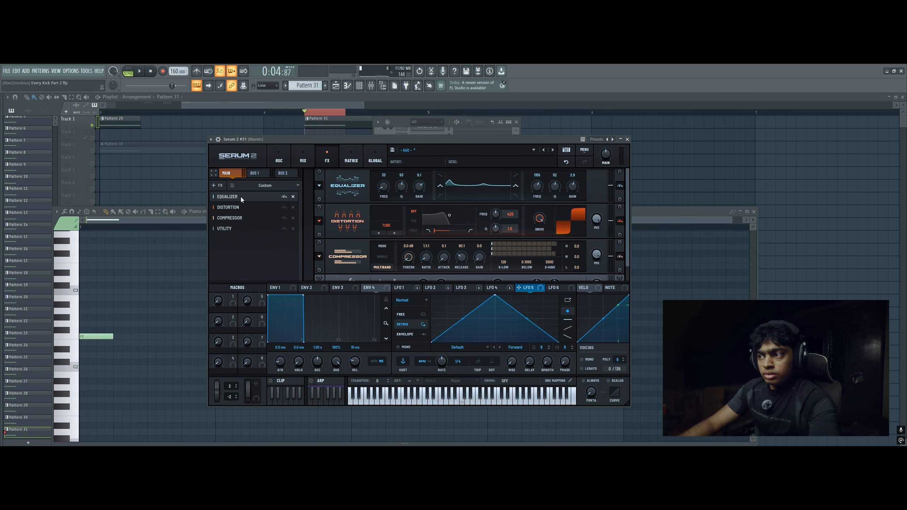
{"action": "left_click_drag", "start_coordinate": [241, 197], "coordinate": [237, 211]}
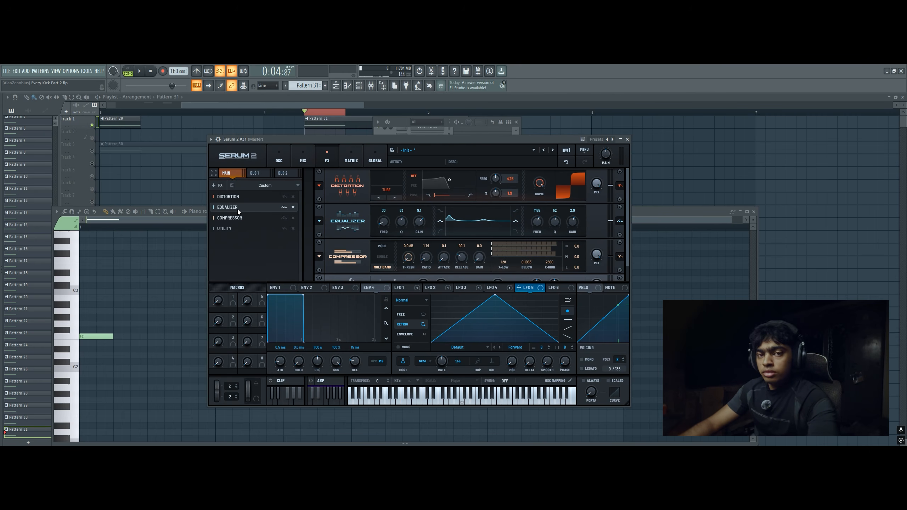
{"action": "left_click_drag", "start_coordinate": [237, 210], "coordinate": [239, 197]}
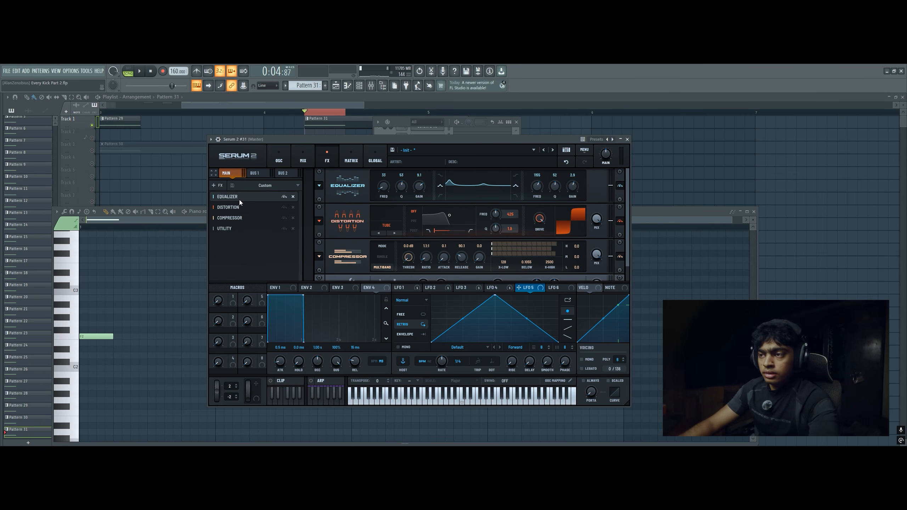
{"action": "left_click_drag", "start_coordinate": [244, 198], "coordinate": [245, 211]}
Sweep a low-band cut in the Equalizer, ending at 216 Hz with a gain of -0.6
{"action": "left_click_drag", "start_coordinate": [419, 222], "coordinate": [413, 254]}
{"action": "left_click_drag", "start_coordinate": [383, 221], "coordinate": [392, 203]}
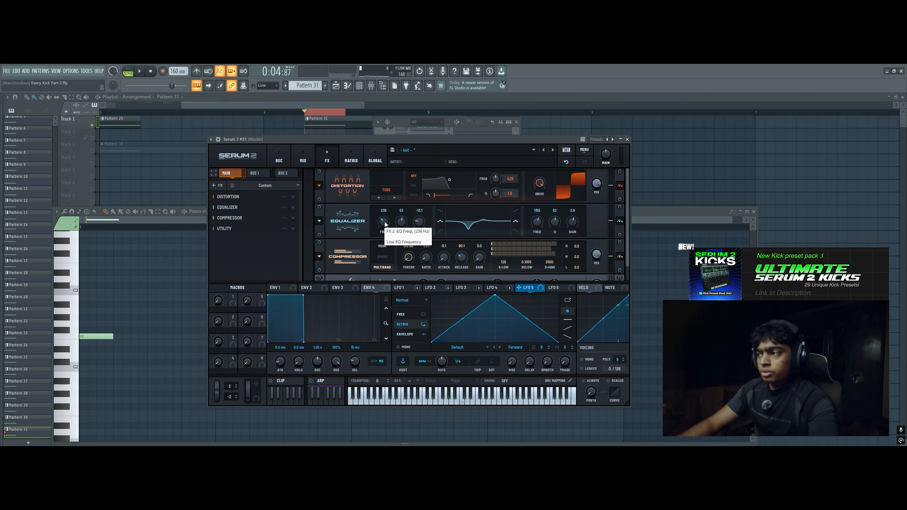
{"action": "left_click_drag", "start_coordinate": [385, 224], "coordinate": [422, 203]}
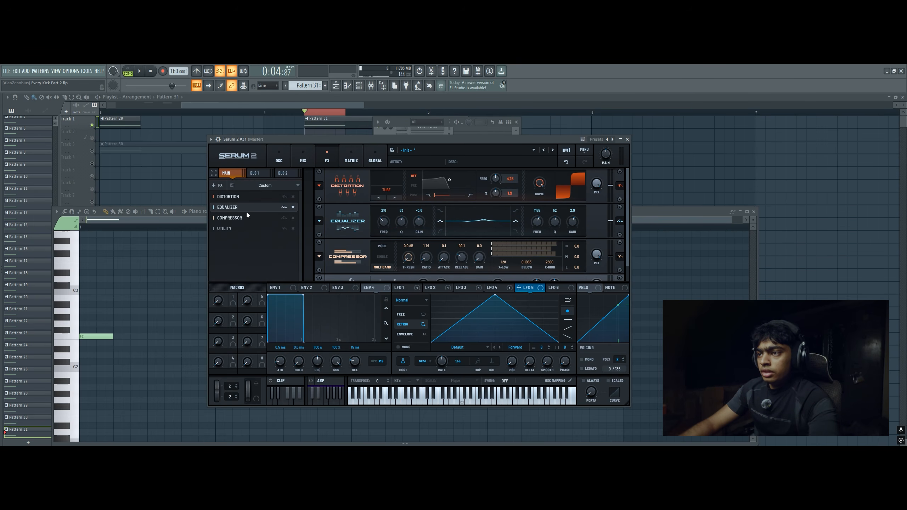
Move the Equalizer above the Distortion and bypass it
{"action": "left_click_drag", "start_coordinate": [252, 208], "coordinate": [253, 197]}
{"action": "left_click", "coordinate": [620, 186]}
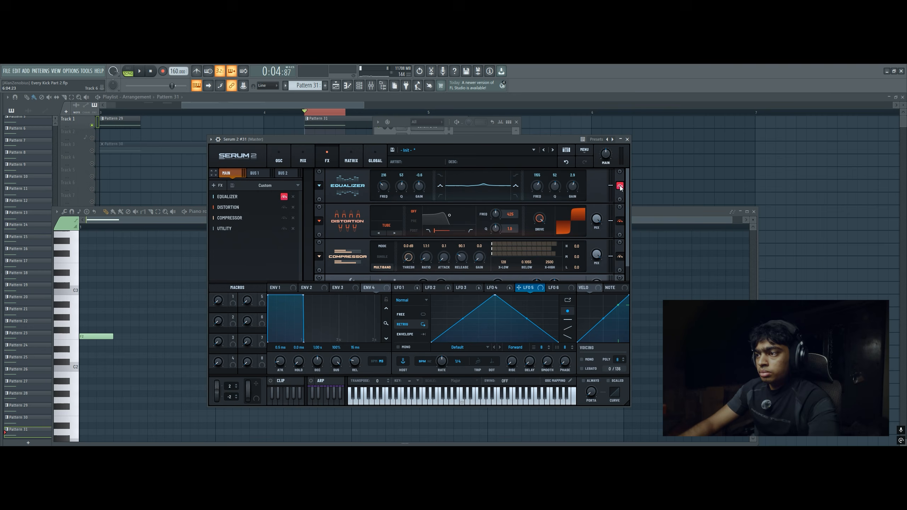
Review the kick's oscillator settings and the Equalizer, Distortion, Compressor and Utility in the main effects chain
{"action": "scroll", "coordinate": [373, 219], "scroll_direction": "down", "scroll_amount": 1}
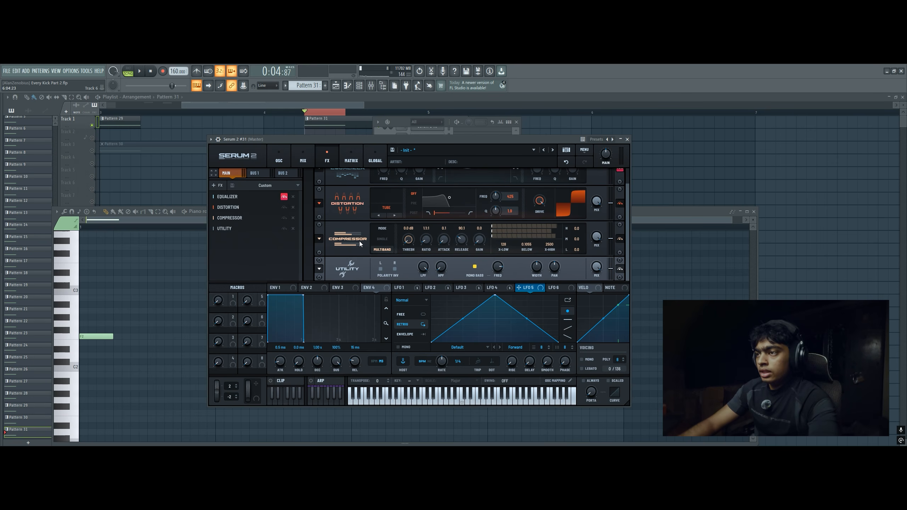
{"action": "left_click", "coordinate": [279, 157]}
{"action": "left_click", "coordinate": [332, 154]}
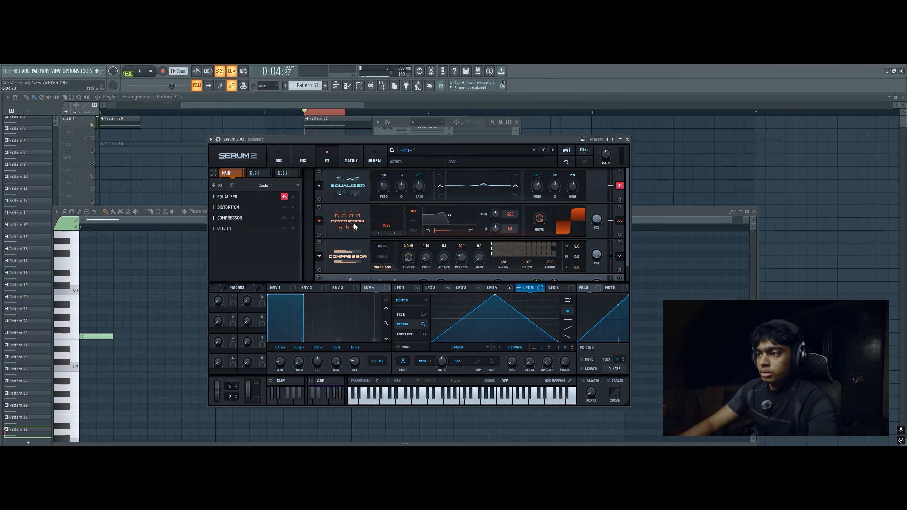
{"action": "scroll", "coordinate": [357, 250], "scroll_direction": "down", "scroll_amount": 1}
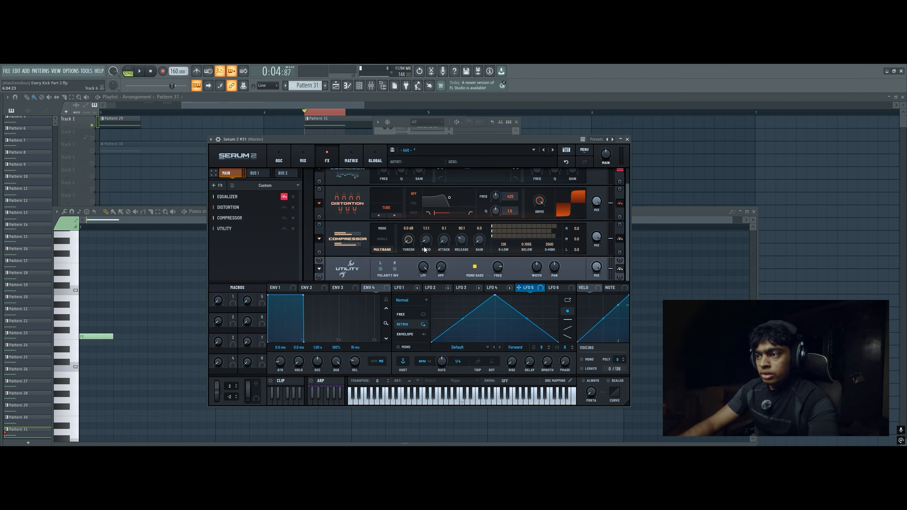
{"action": "left_click", "coordinate": [287, 150]}
{"action": "left_click", "coordinate": [325, 156]}
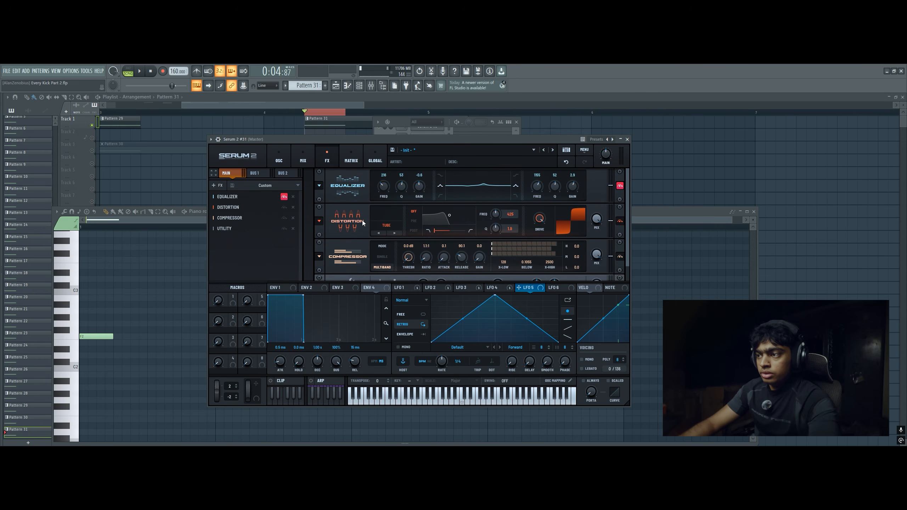
{"action": "scroll", "coordinate": [350, 220], "scroll_direction": "down", "scroll_amount": 1}
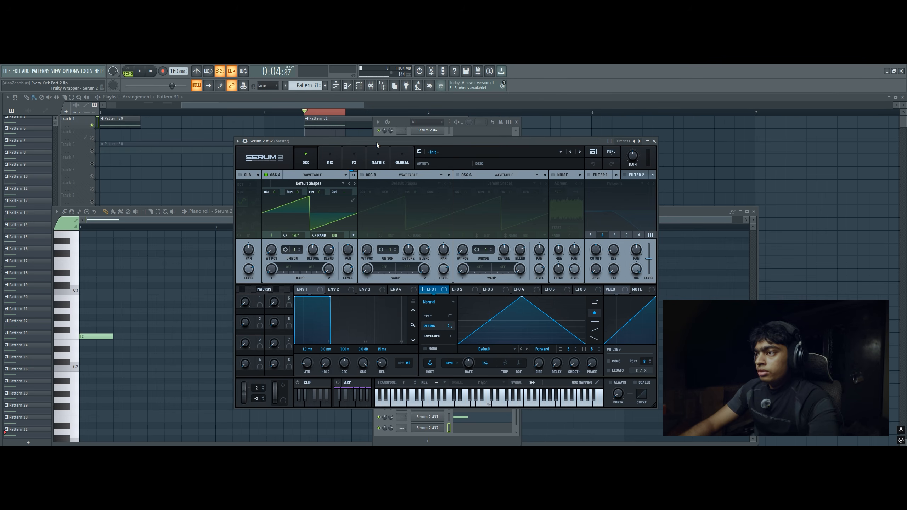
In the new Serum 2 instance, shape LFO 1 as a hold, sharp drop and rising ramp, and assign it to oscillator A's level at 100%
{"action": "left_click_drag", "start_coordinate": [379, 140], "coordinate": [375, 139]}
{"action": "left_click", "coordinate": [485, 290]}
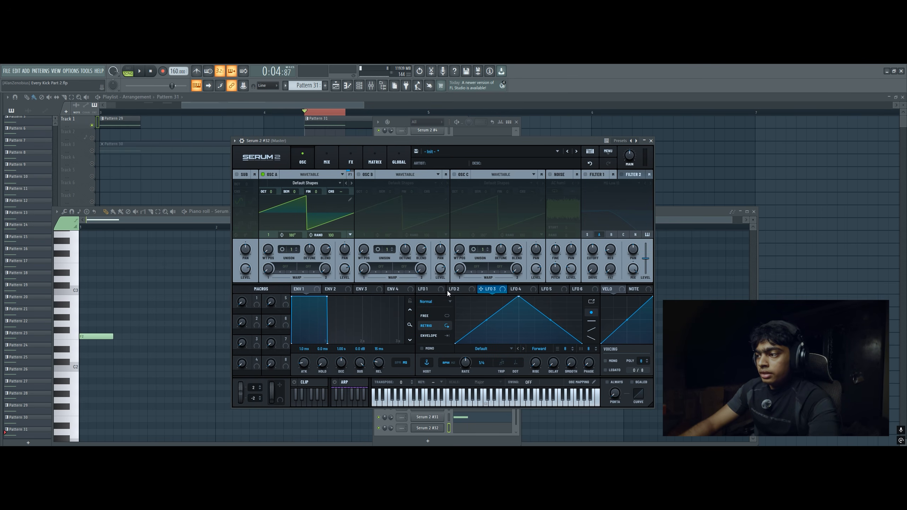
{"action": "double_click", "coordinate": [494, 342]}
{"action": "left_click_drag", "start_coordinate": [420, 289], "coordinate": [368, 208]}
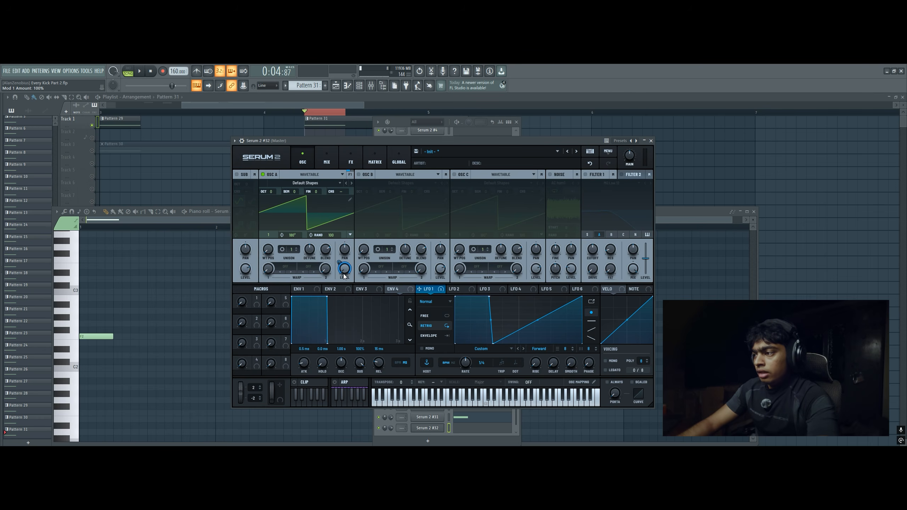
Shape LFO 2 as a very fast initial drop and assign it to oscillator A's coarse pitch at 19%
{"action": "left_click", "coordinate": [456, 290]}
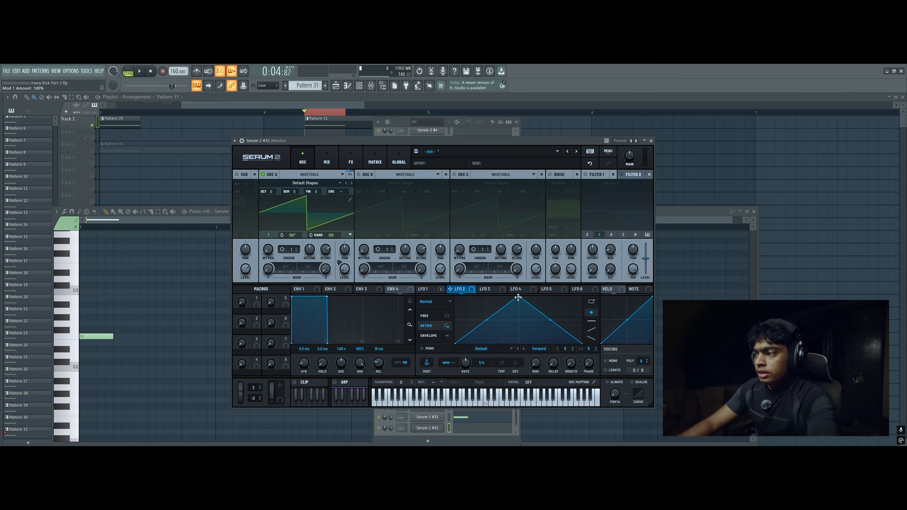
{"action": "left_click_drag", "start_coordinate": [518, 298], "coordinate": [453, 289]}
{"action": "double_click", "coordinate": [479, 319]}
{"action": "left_click_drag", "start_coordinate": [479, 319], "coordinate": [458, 366]}
{"action": "left_click_drag", "start_coordinate": [460, 286], "coordinate": [341, 192]}
Redirect LFO 2's modulation to the global Main Tuning and set its amount to 35%
{"action": "left_click", "coordinate": [375, 159]}
{"action": "left_click", "coordinate": [423, 199]}
{"action": "mouse_move", "coordinate": [432, 341]}
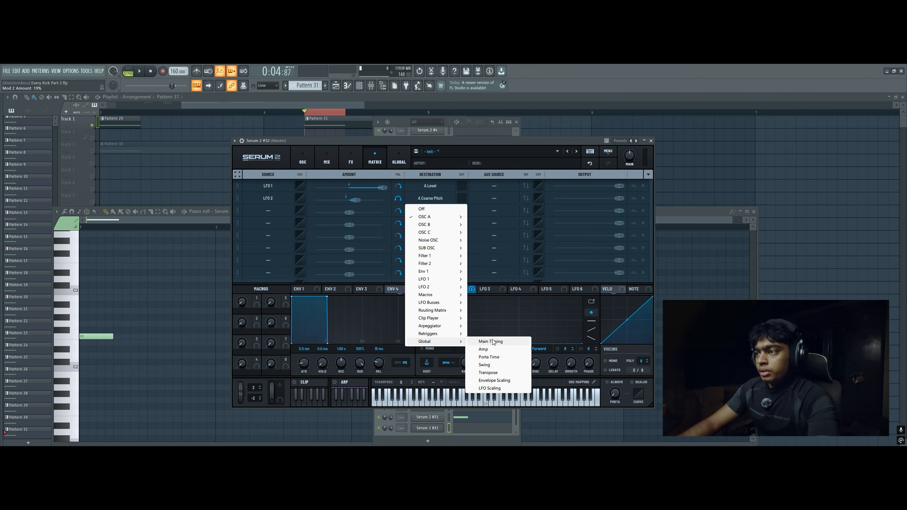
{"action": "left_click", "coordinate": [493, 343]}
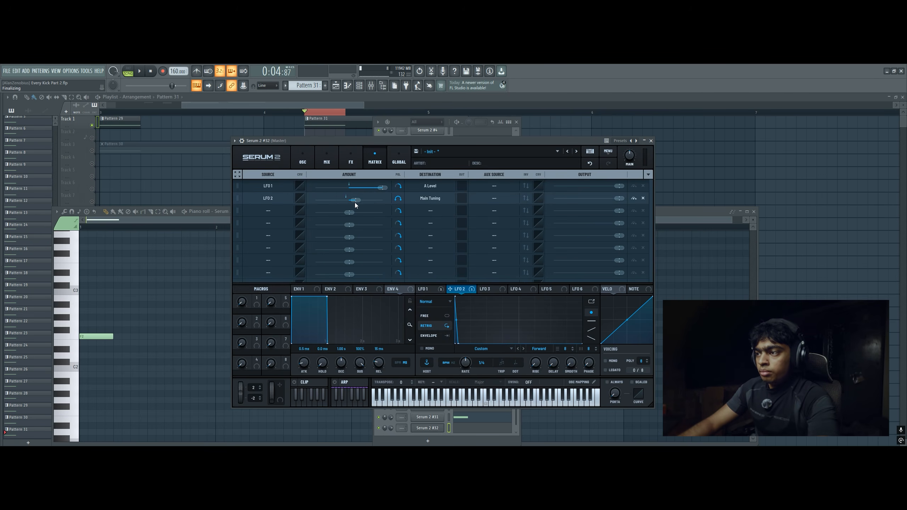
{"action": "left_click_drag", "start_coordinate": [357, 199], "coordinate": [360, 200]}
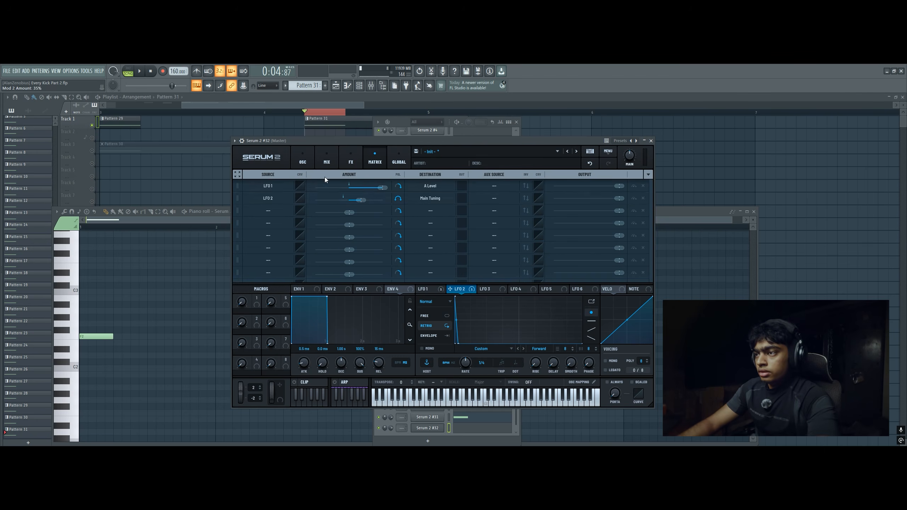
Enable the sub oscillator and modulate its level at 100% with LFO 3, shaped as a curved rise to full
{"action": "left_click_drag", "start_coordinate": [482, 289], "coordinate": [473, 282]}
{"action": "left_click_drag", "start_coordinate": [529, 320], "coordinate": [246, 269]}
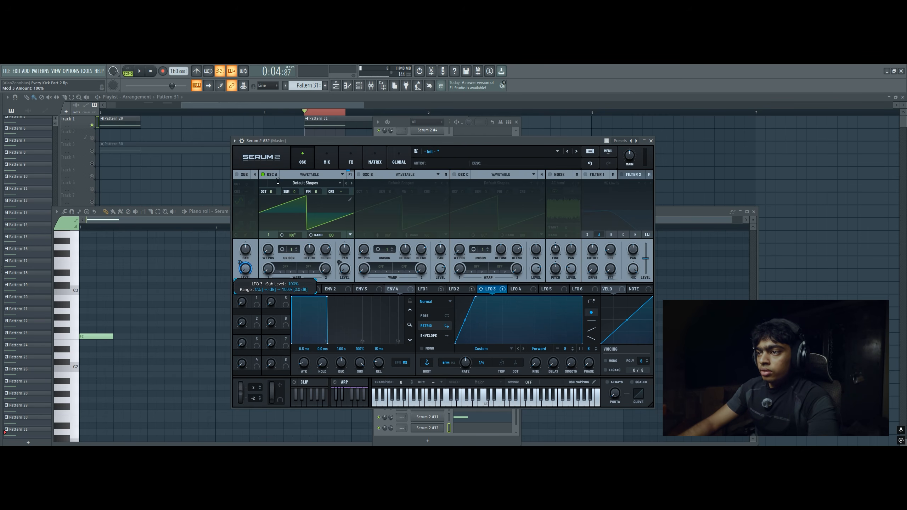
{"action": "left_click", "coordinate": [237, 174]}
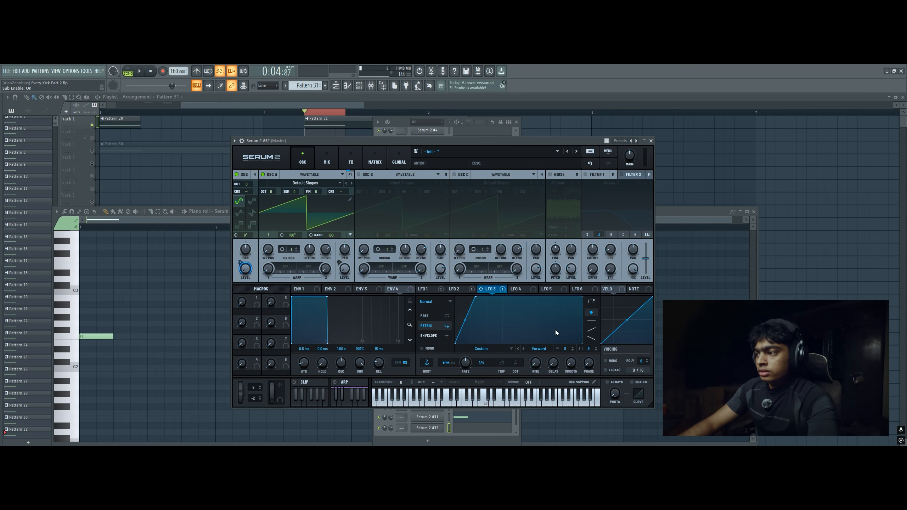
{"action": "left_click_drag", "start_coordinate": [468, 320], "coordinate": [468, 339]}
Play the new kick and check its modulation routings and LFO shapes
{"action": "key", "text": "space"}
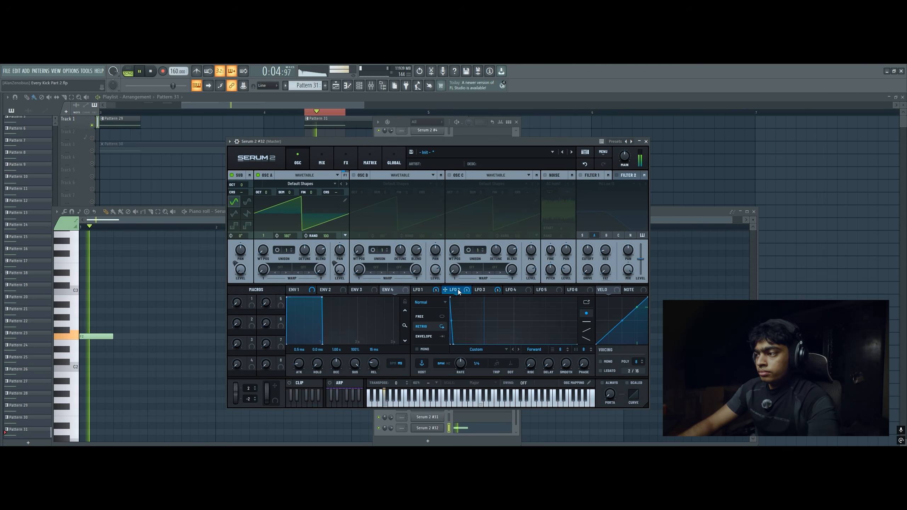
{"action": "key", "text": "space"}
{"action": "left_click", "coordinate": [370, 159]}
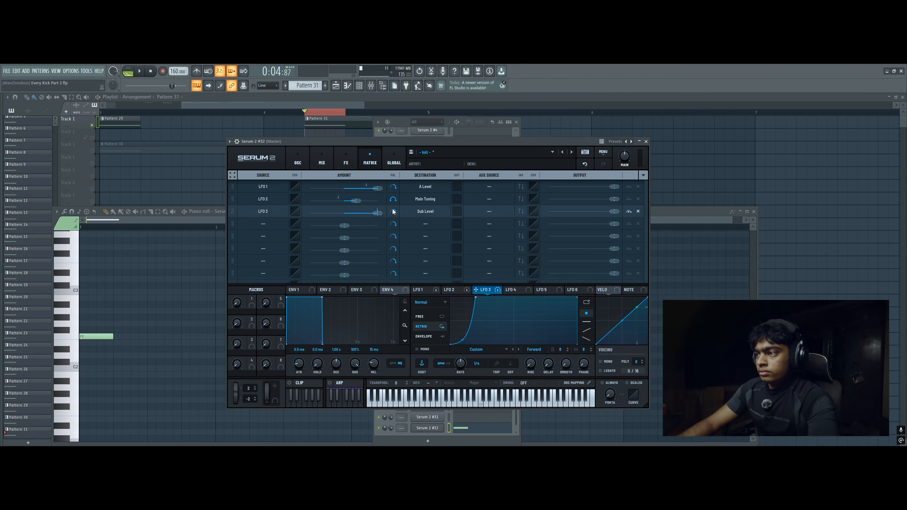
{"action": "key", "text": "space"}
{"action": "left_click", "coordinate": [299, 160]}
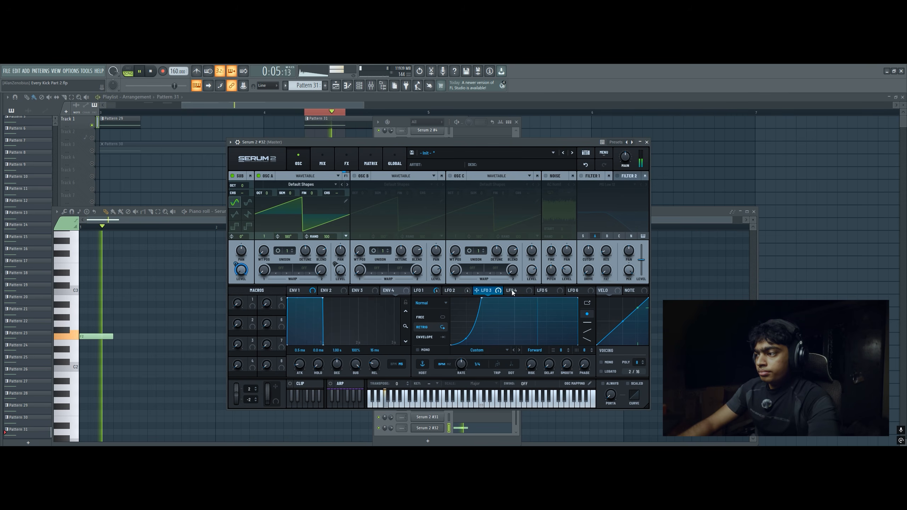
{"action": "key", "text": "space"}
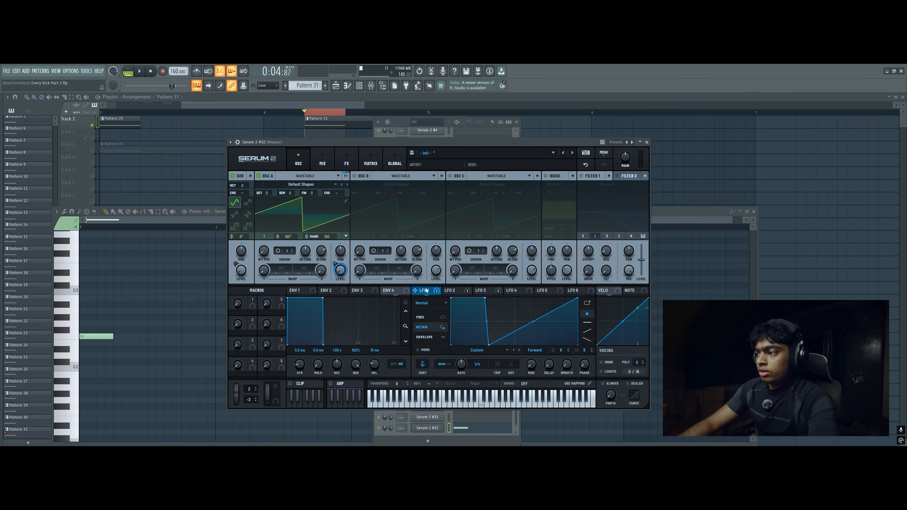
Enable Filter 1 as a High 24 filter and set its resonance to 57%
{"action": "left_click", "coordinate": [581, 176]}
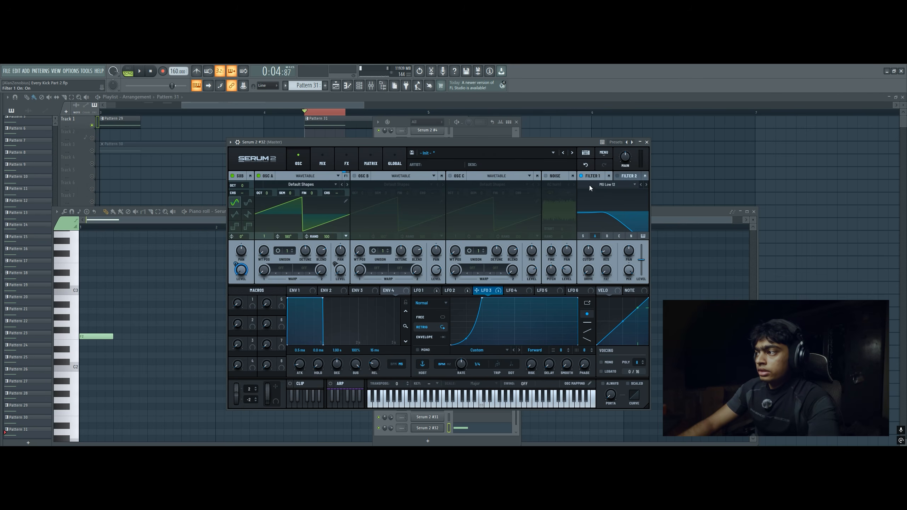
{"action": "left_click", "coordinate": [591, 184]}
{"action": "left_click", "coordinate": [645, 273]}
{"action": "left_click_drag", "start_coordinate": [587, 281], "coordinate": [620, 227]}
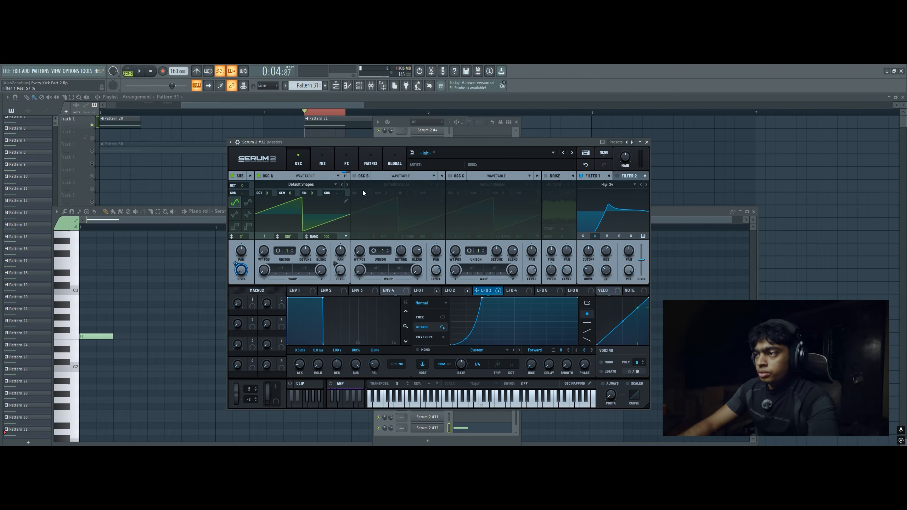
Add a Distortion effect to the main effects chain and raise its drive
{"action": "left_click", "coordinate": [346, 161]}
{"action": "left_click", "coordinate": [241, 189]}
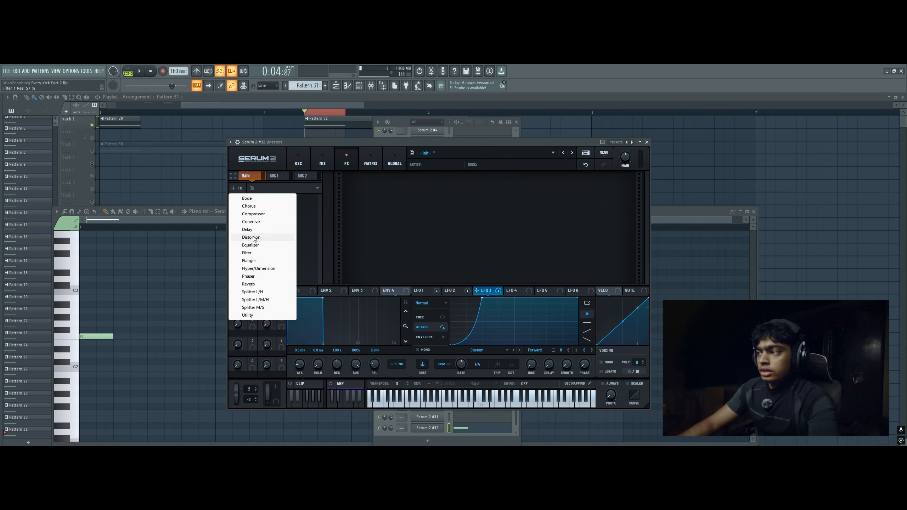
{"action": "left_click", "coordinate": [254, 199]}
{"action": "left_click_drag", "start_coordinate": [560, 187], "coordinate": [559, 172]}
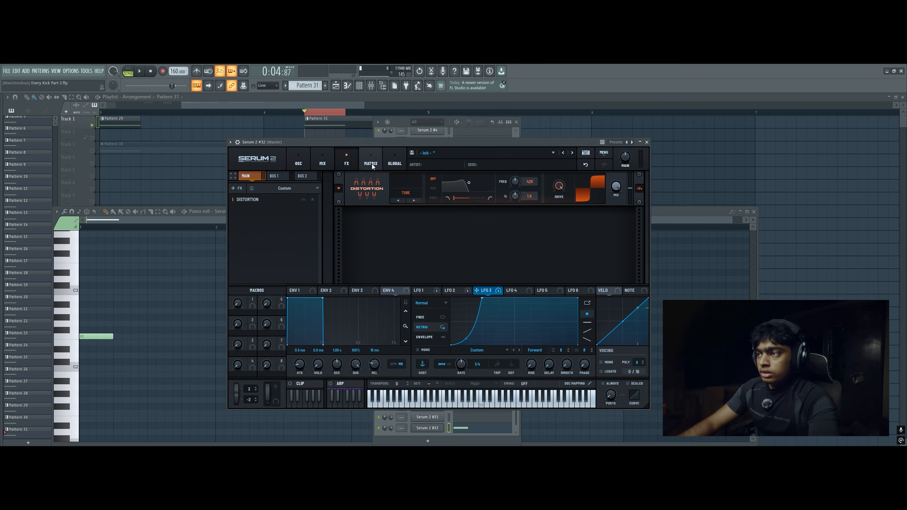
{"action": "left_click_drag", "start_coordinate": [372, 140], "coordinate": [371, 141]}
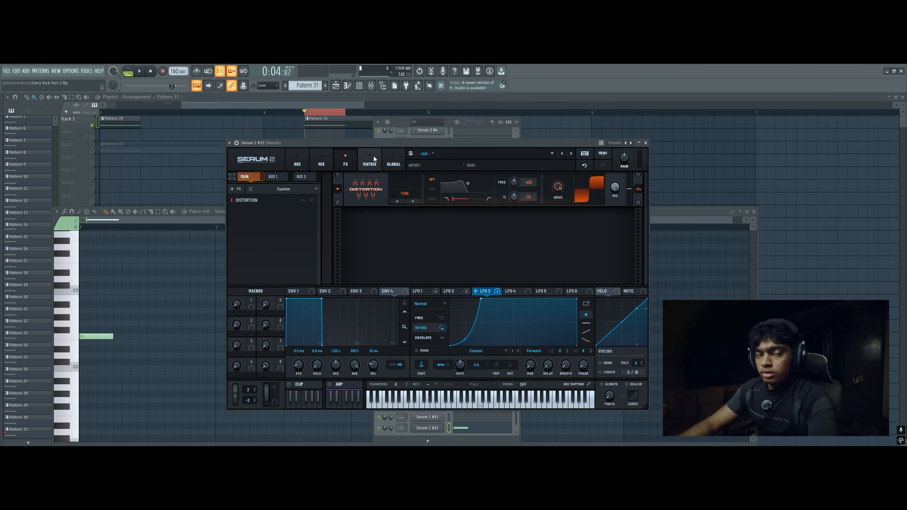
Load the Reesey Mess 1 [SL] wavetable into oscillator A at wavetable position 40 and audition the kick
{"action": "left_click", "coordinate": [307, 168]}
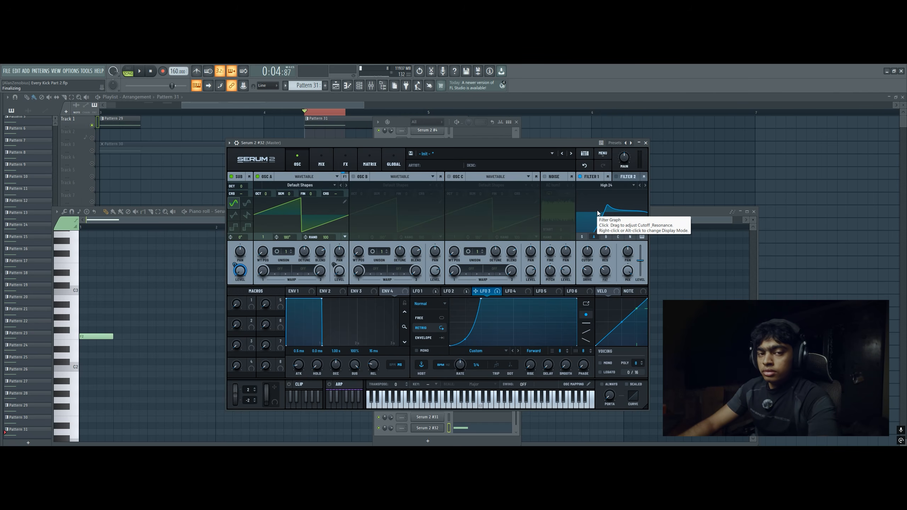
{"action": "left_click", "coordinate": [300, 185]}
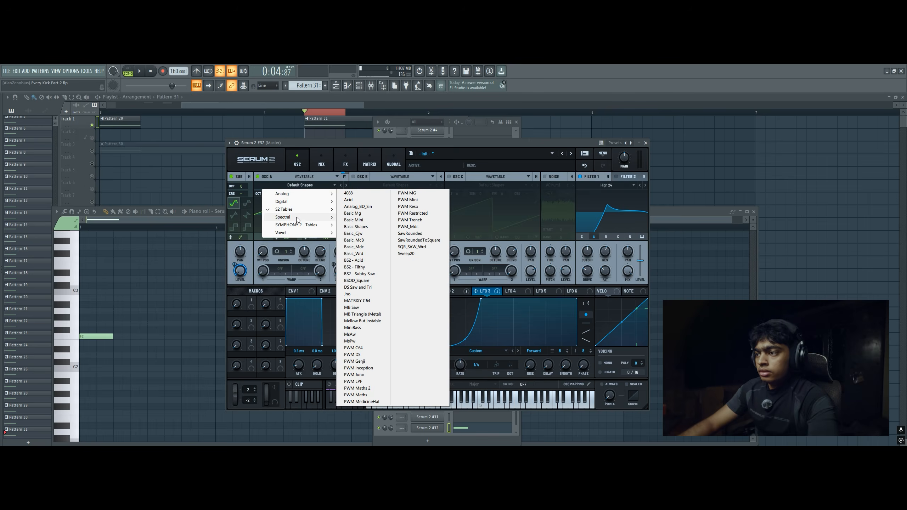
{"action": "mouse_move", "coordinate": [297, 217]}
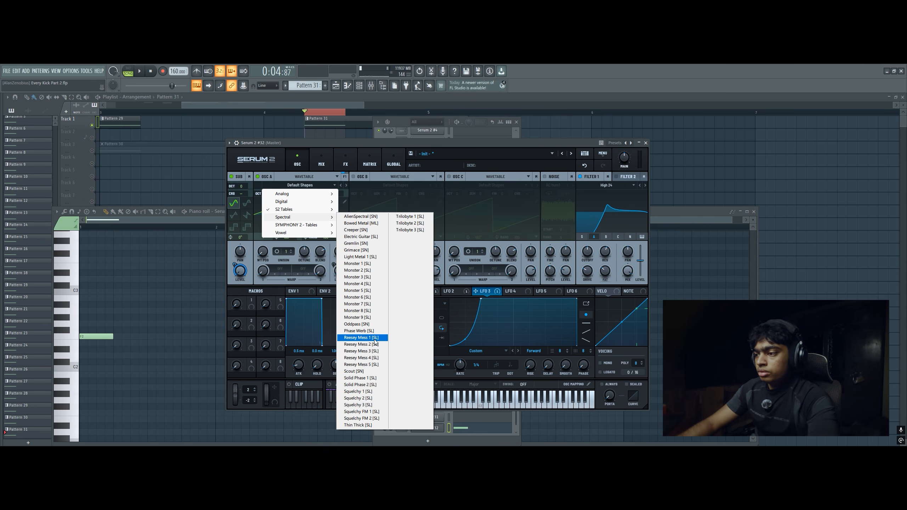
{"action": "left_click", "coordinate": [373, 337]}
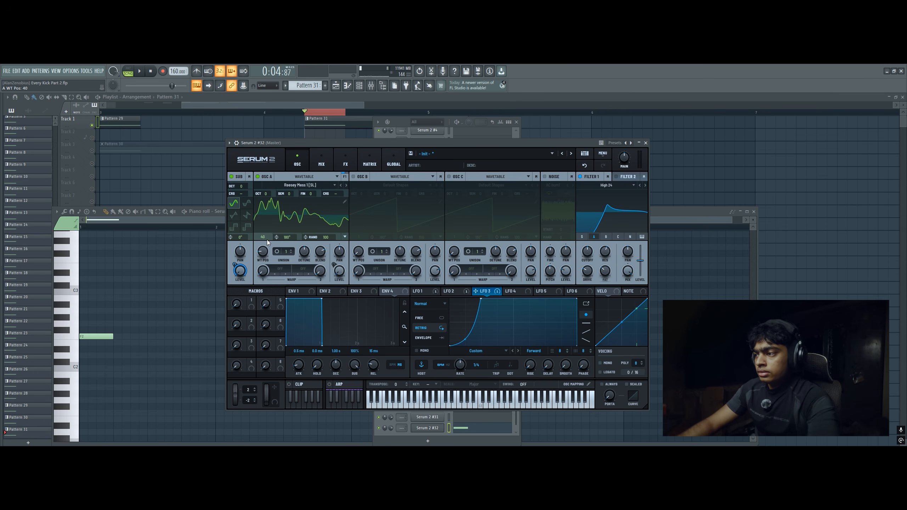
{"action": "left_click", "coordinate": [423, 291]}
{"action": "key", "text": "space"}
{"action": "left_click_drag", "start_coordinate": [481, 299], "coordinate": [484, 294]}
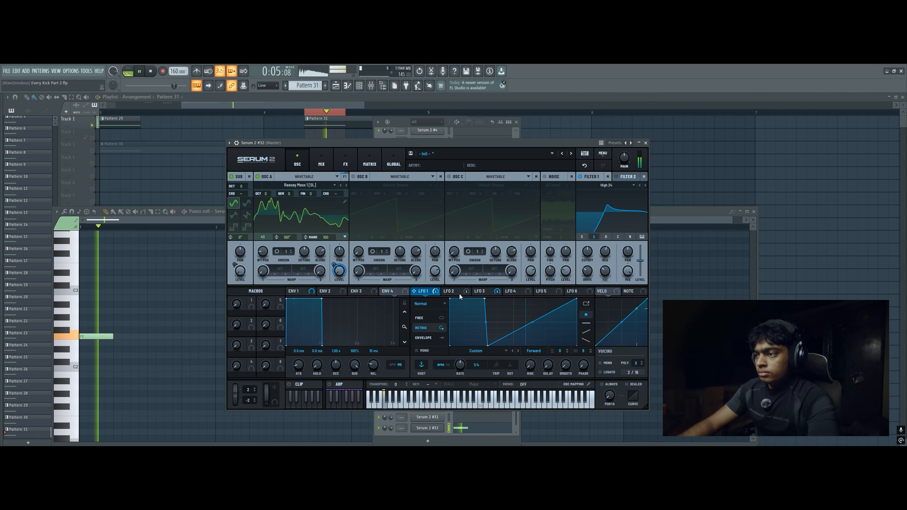
{"action": "key", "text": "space"}
Set oscillator A's random phase to 0 and its start phase to 153°, comparing phases by playback
{"action": "left_click_drag", "start_coordinate": [329, 237], "coordinate": [322, 330]}
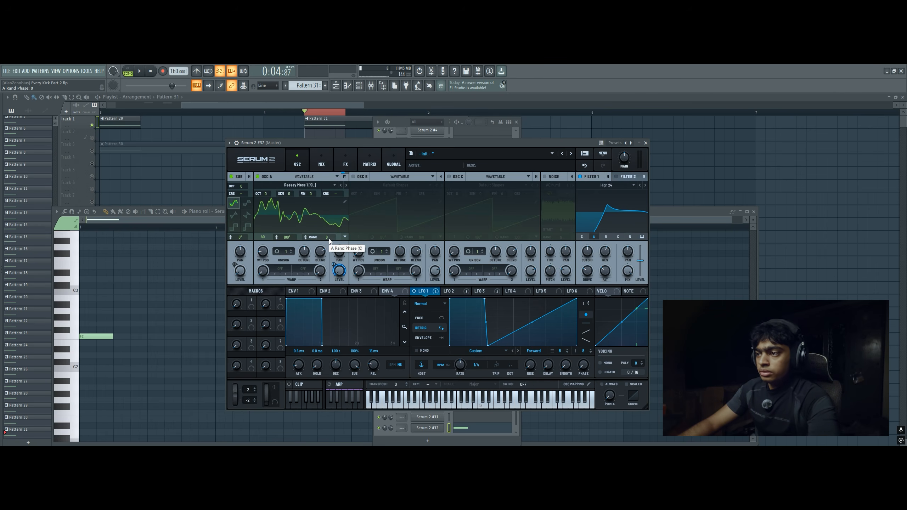
{"action": "mouse_move", "coordinate": [290, 237]}
{"action": "left_mouse_down"}
{"action": "mouse_move", "coordinate": [282, 264]}
{"action": "mouse_move", "coordinate": [292, 225]}
{"action": "left_mouse_up"}
{"action": "key", "text": "space"}
{"action": "key", "text": "space"}
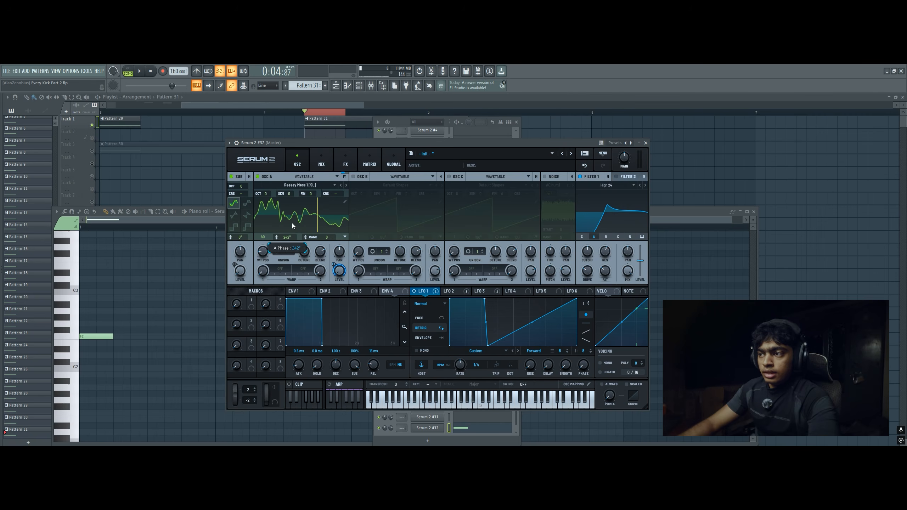
{"action": "left_click_drag", "start_coordinate": [293, 225], "coordinate": [292, 248]}
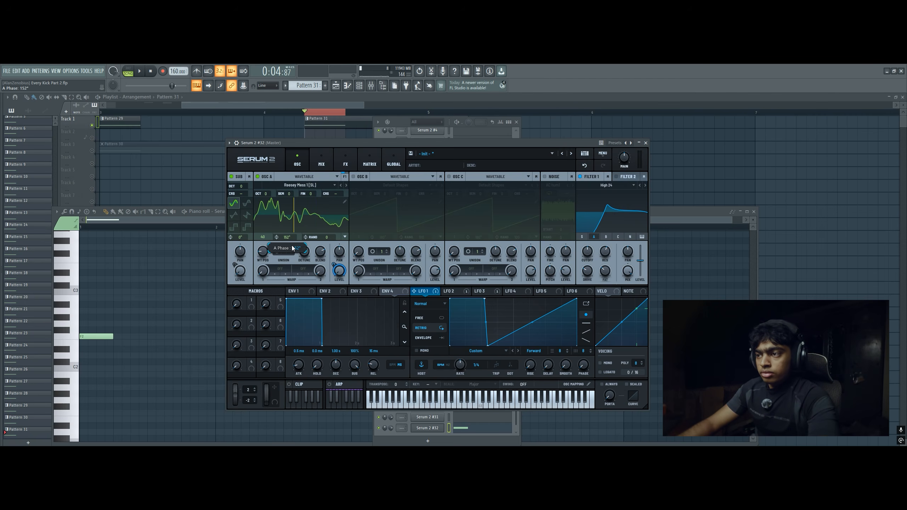
{"action": "mouse_move", "coordinate": [292, 248]}
{"action": "left_mouse_down"}
{"action": "mouse_move", "coordinate": [287, 270]}
{"action": "mouse_move", "coordinate": [294, 237]}
{"action": "left_mouse_up"}
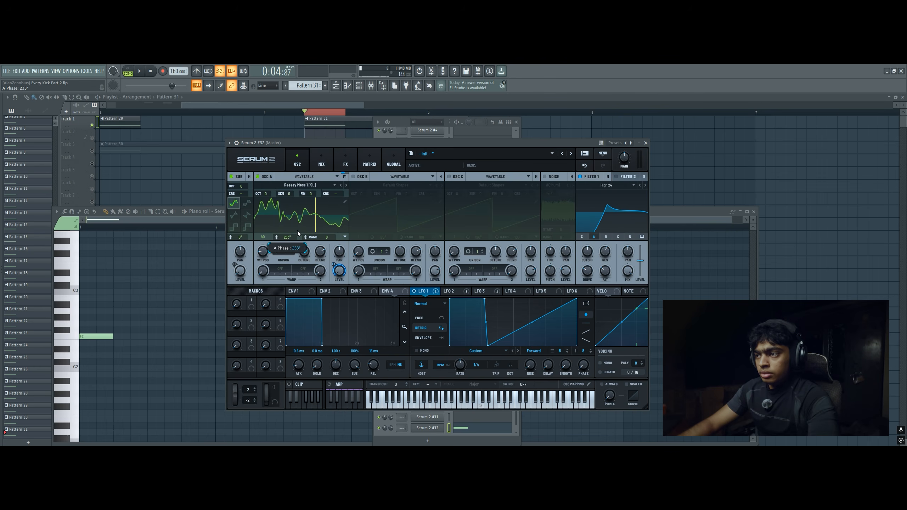
{"action": "left_click_drag", "start_coordinate": [298, 232], "coordinate": [298, 253]}
{"action": "key", "text": "space"}
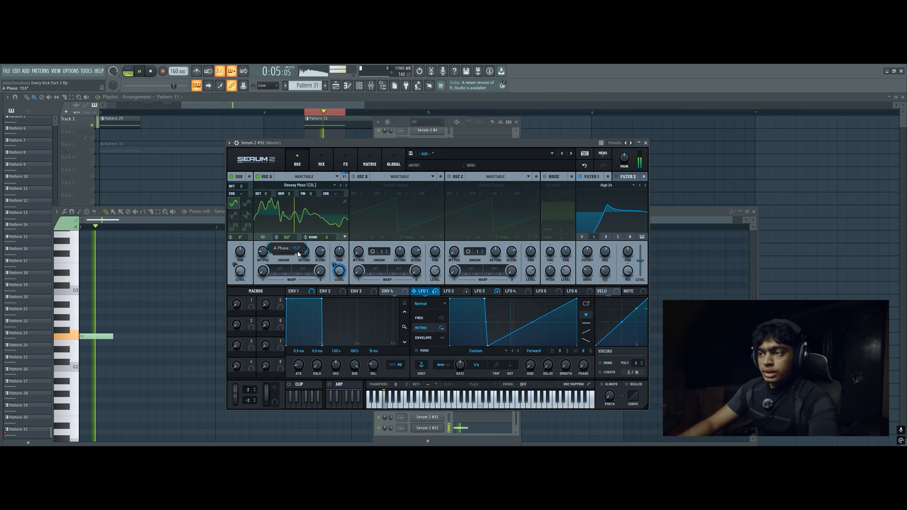
{"action": "key", "text": "space"}
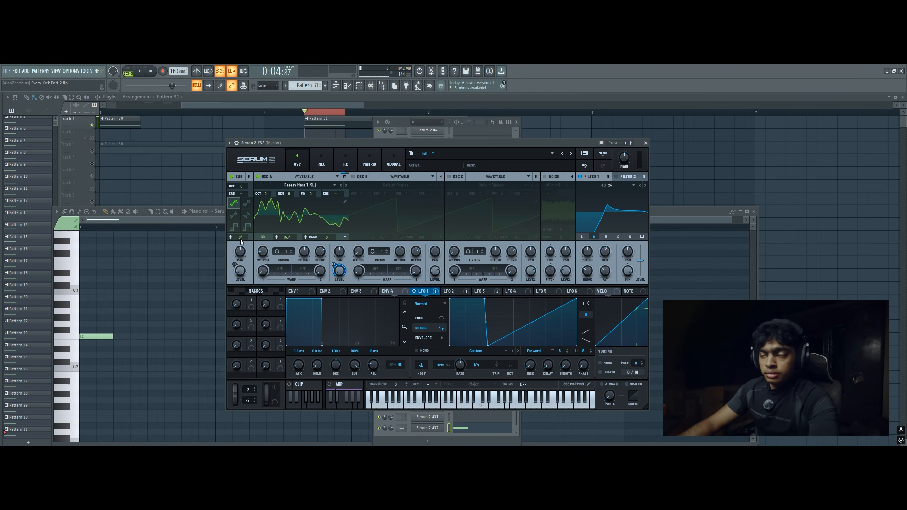
Flatten LFO 1's closing ramp to zero, leaving only the initial full level and drop
{"action": "left_click", "coordinate": [457, 293]}
{"action": "left_click", "coordinate": [433, 293]}
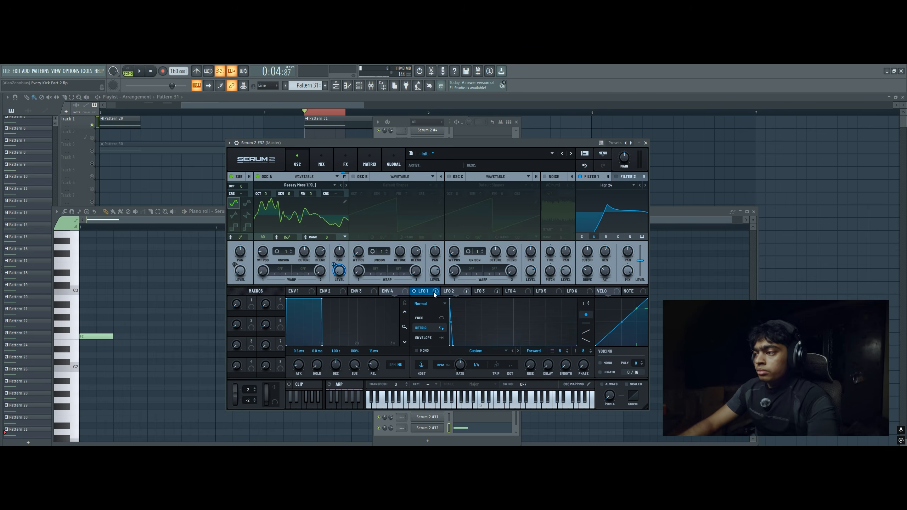
{"action": "left_click", "coordinate": [456, 292]}
{"action": "left_click", "coordinate": [417, 293]}
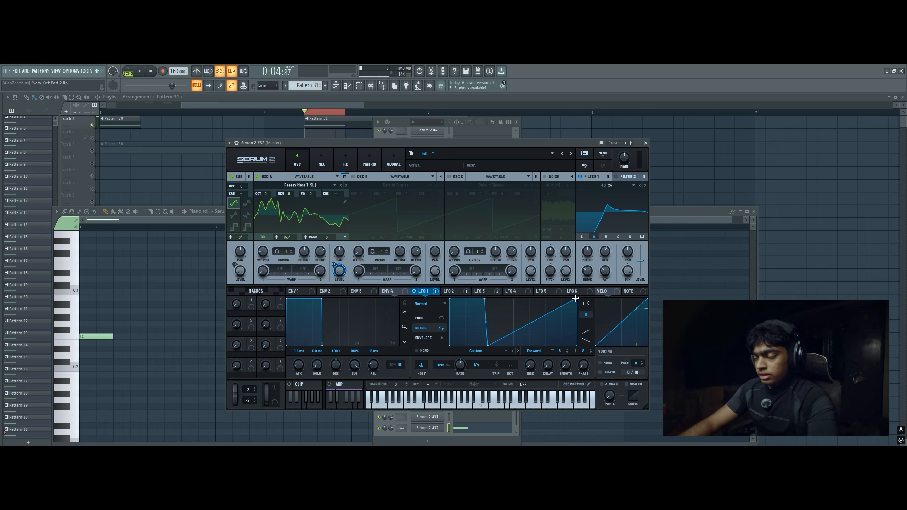
{"action": "left_click", "coordinate": [346, 164]}
{"action": "left_click", "coordinate": [297, 161]}
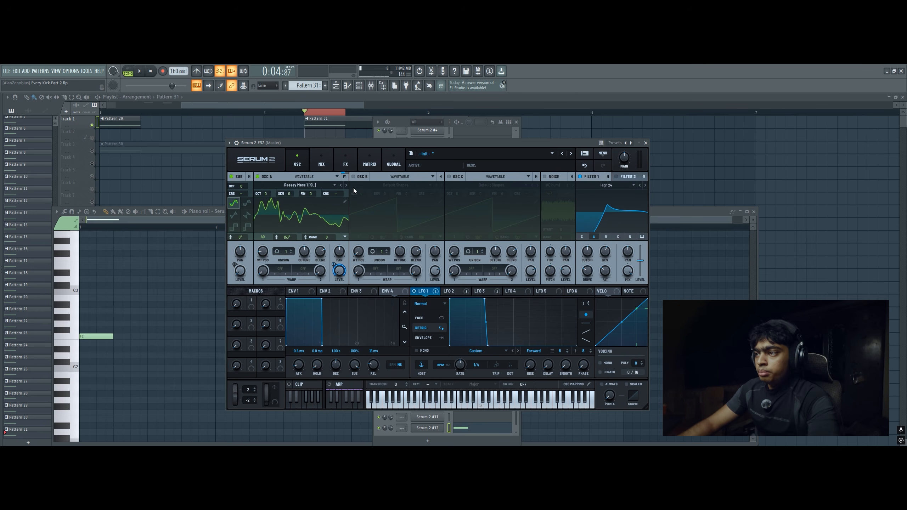
Enable oscillator B and load the Reesey Mess 3 [SL] wavetable into it
{"action": "left_click", "coordinate": [354, 176]}
{"action": "left_click", "coordinate": [407, 185]}
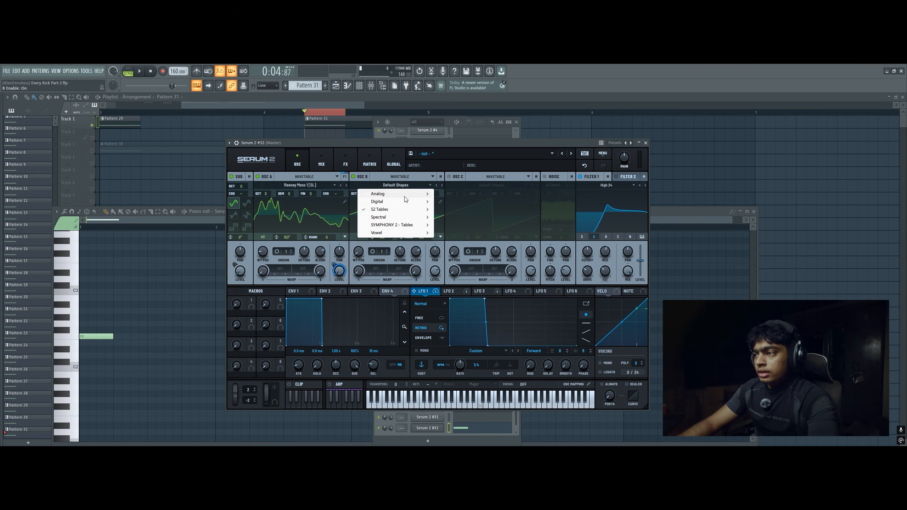
{"action": "mouse_move", "coordinate": [410, 219]}
{"action": "left_click", "coordinate": [433, 284]}
Shape LFO 4 as a delayed steep rise to full and assign it to oscillator B's level at 100%
{"action": "left_click", "coordinate": [482, 292]}
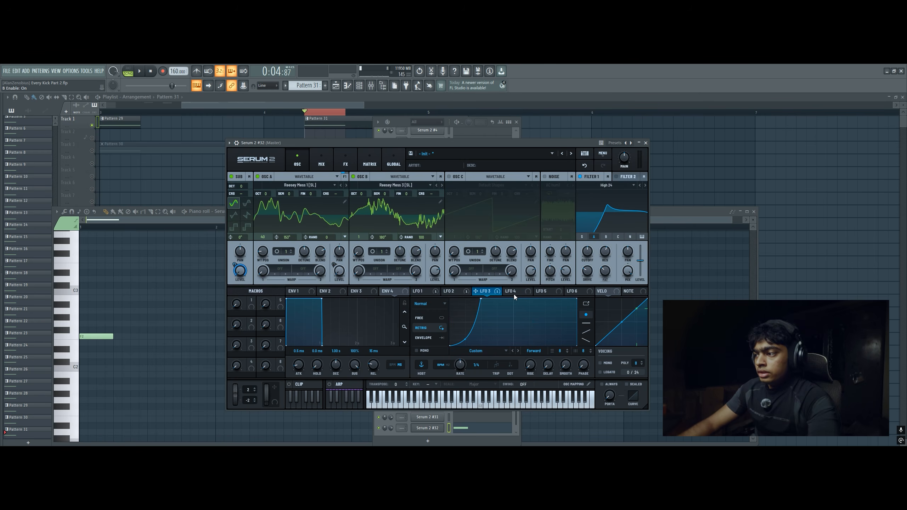
{"action": "left_click", "coordinate": [510, 292]}
{"action": "double_click", "coordinate": [491, 332]}
{"action": "left_click_drag", "start_coordinate": [491, 332], "coordinate": [502, 363]}
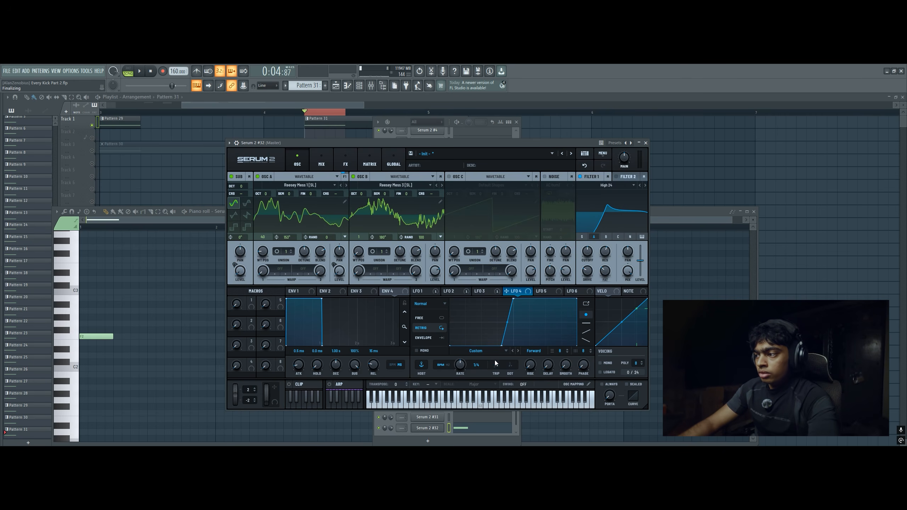
{"action": "left_click", "coordinate": [483, 291]}
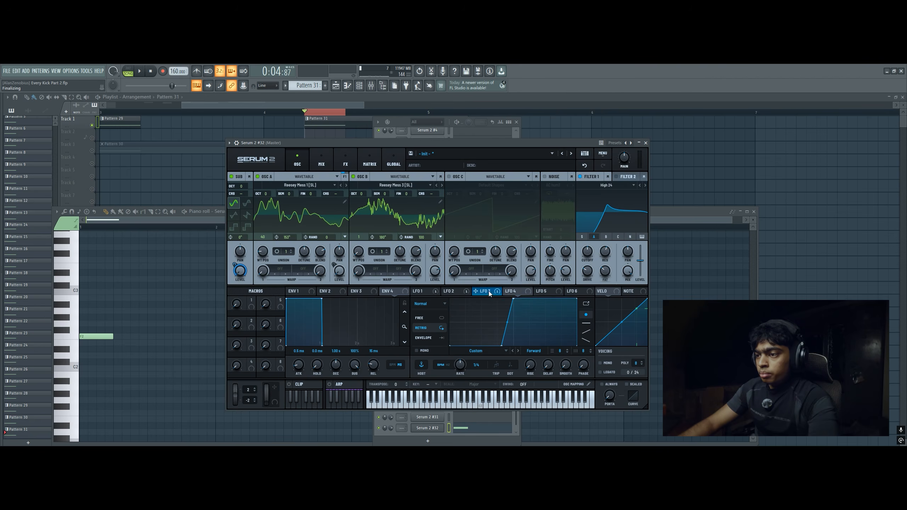
{"action": "left_click", "coordinate": [515, 292]}
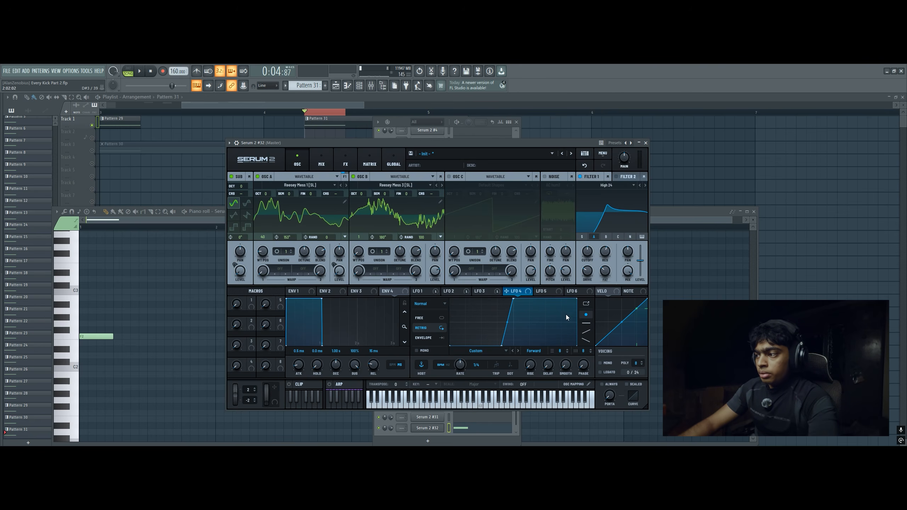
{"action": "left_click_drag", "start_coordinate": [521, 293], "coordinate": [434, 271]}
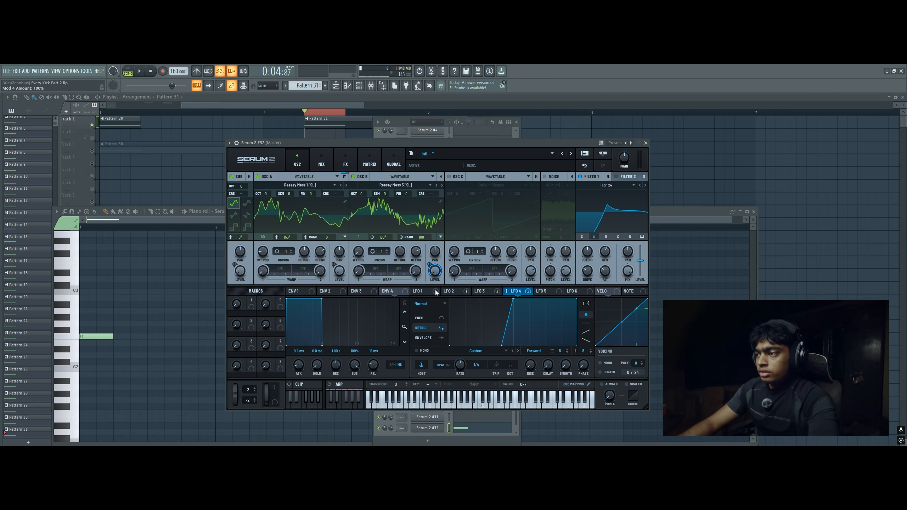
Set up oscillator B with zero random phase and the Reesey Mess 4 [SL] wavetable, tuning its wavetable position by ear
{"action": "left_click_drag", "start_coordinate": [422, 240], "coordinate": [401, 349]}
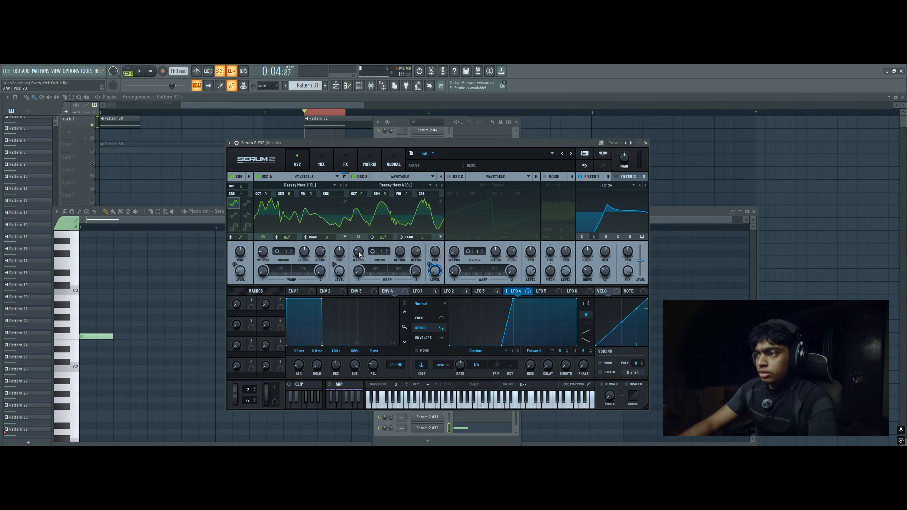
{"action": "left_click_drag", "start_coordinate": [359, 252], "coordinate": [355, 271]}
{"action": "key", "text": "space"}
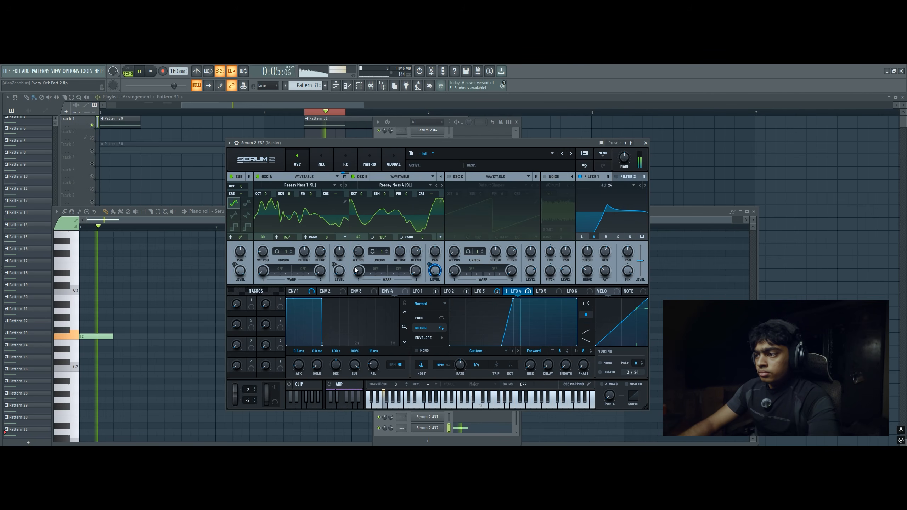
{"action": "left_click_drag", "start_coordinate": [360, 254], "coordinate": [360, 252]}
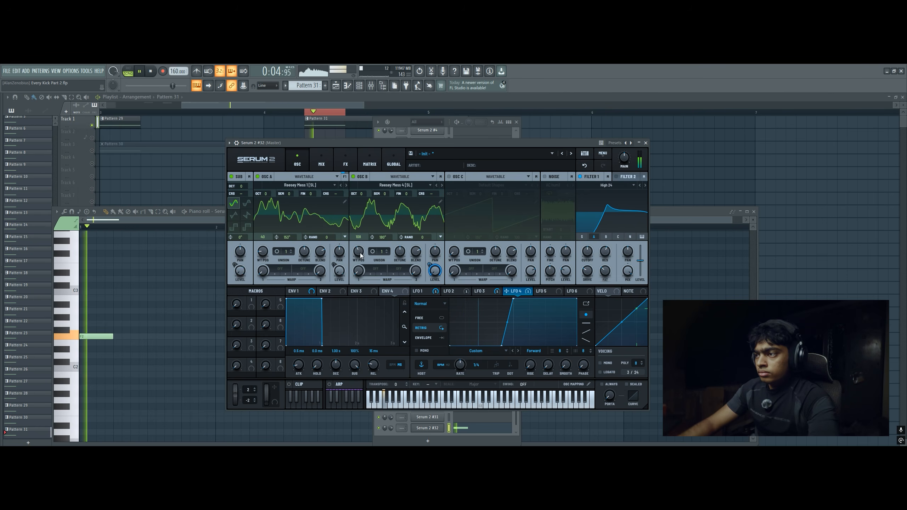
{"action": "key", "text": "space"}
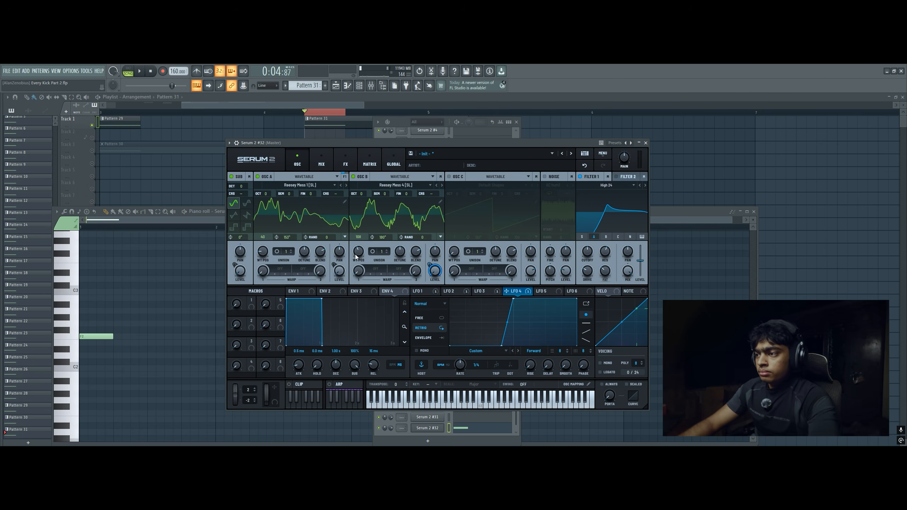
{"action": "key", "text": "space"}
{"action": "key", "text": "space"}
Reshape LFO 4 into an earlier, gradual curved rise reaching full at the cycle's end, auditioning the kick
{"action": "left_click_drag", "start_coordinate": [502, 346], "coordinate": [494, 320]}
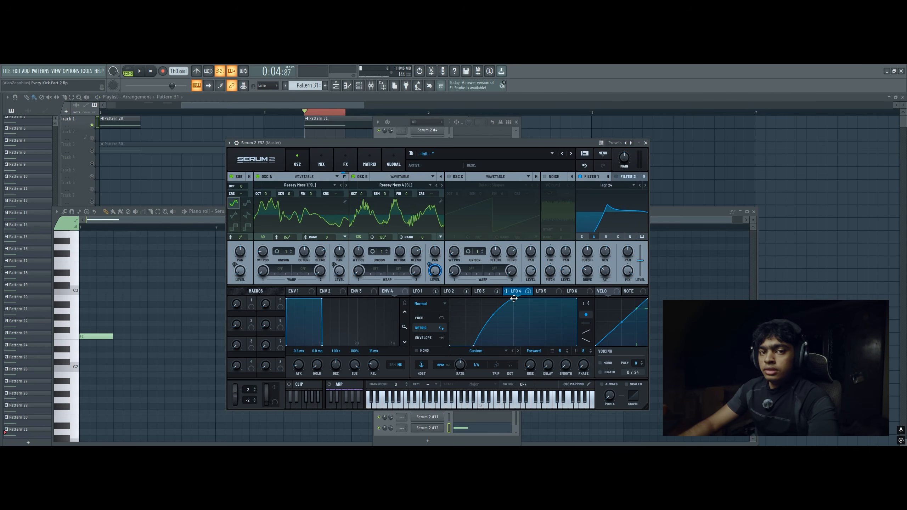
{"action": "key", "text": "space"}
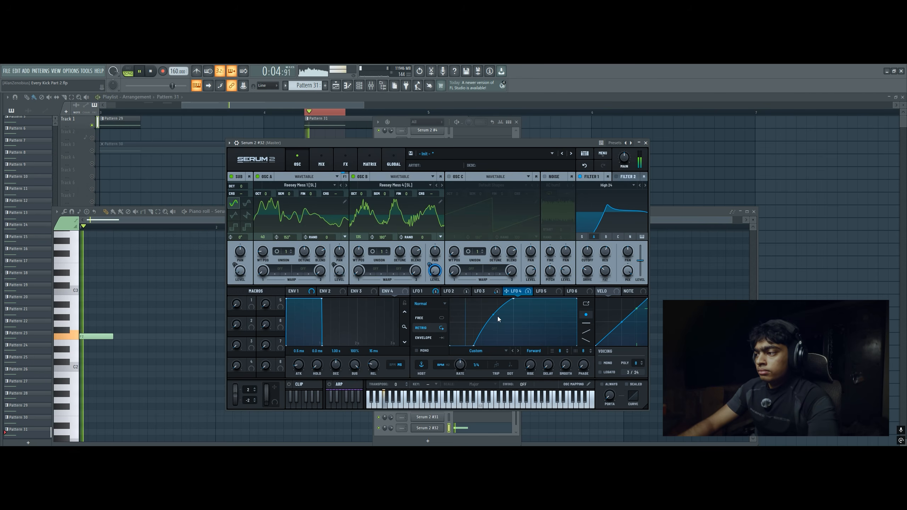
{"action": "left_click_drag", "start_coordinate": [514, 299], "coordinate": [515, 320]}
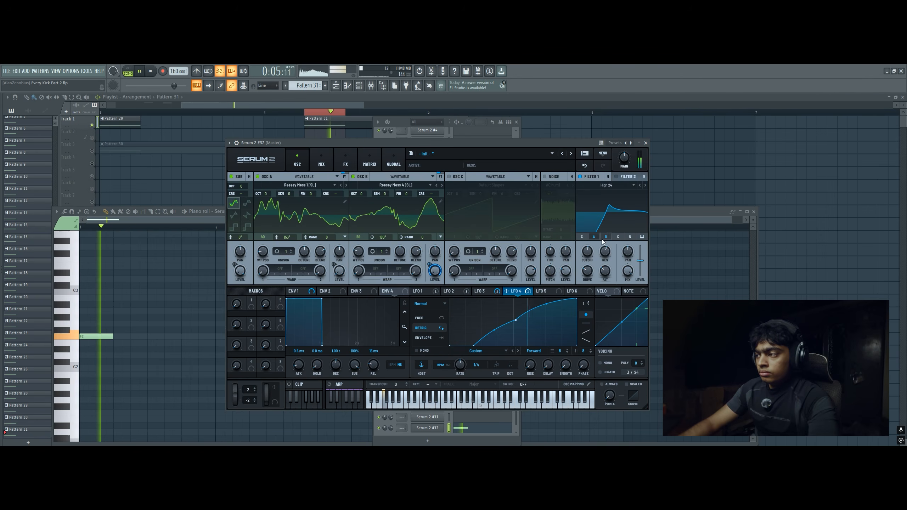
{"action": "key", "text": "space"}
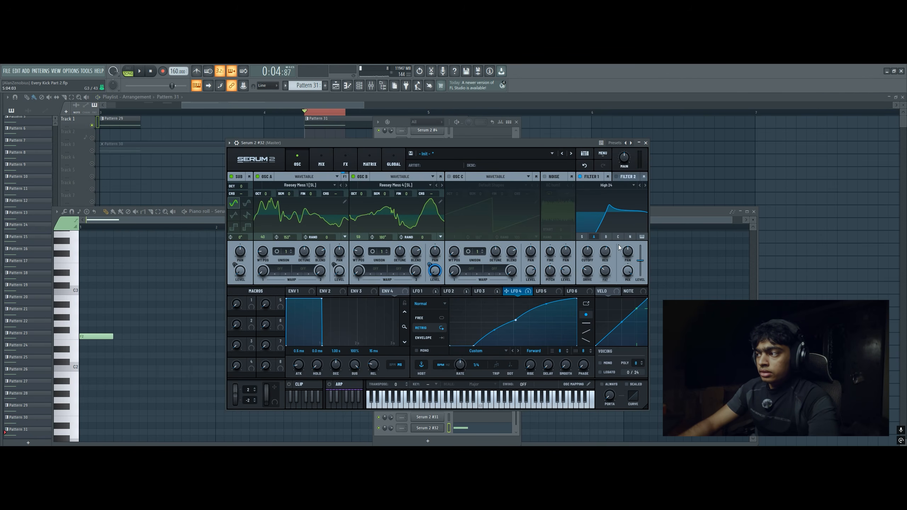
Save the project and take oscillator B out of Filter 1's routing
{"action": "key", "text": "ctrl+s"}
{"action": "left_click", "coordinate": [606, 237]}
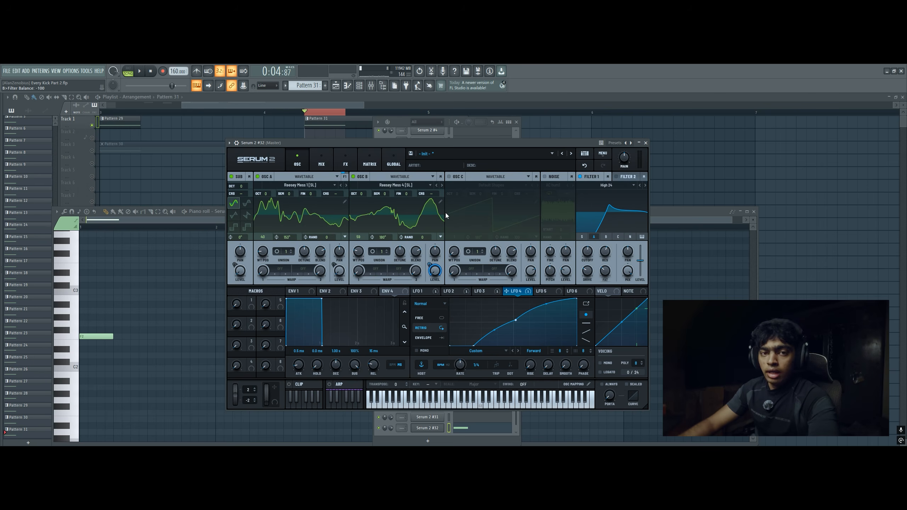
Reshape LFO 2 into a steep initial drop that bends into a low, gradual tail, auditioning the kick
{"action": "left_click", "coordinate": [453, 291]}
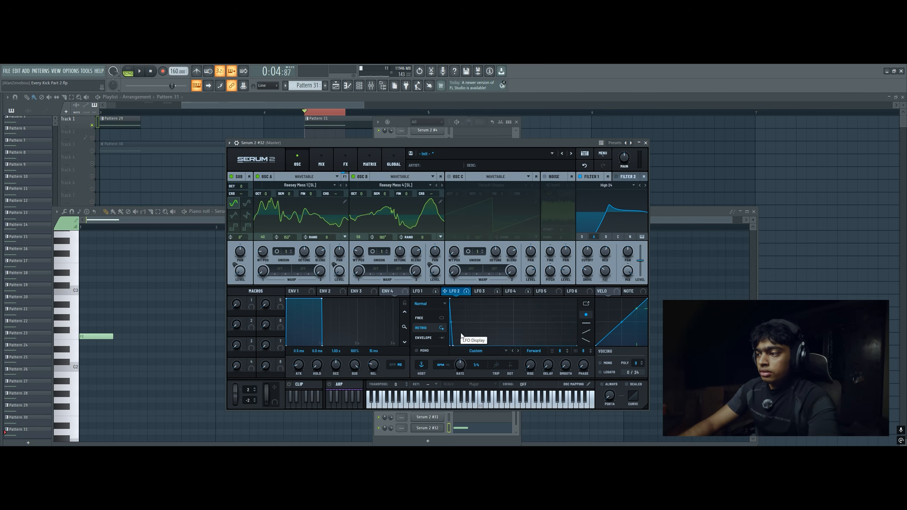
{"action": "left_click_drag", "start_coordinate": [452, 344], "coordinate": [451, 335]}
{"action": "double_click", "coordinate": [461, 343]}
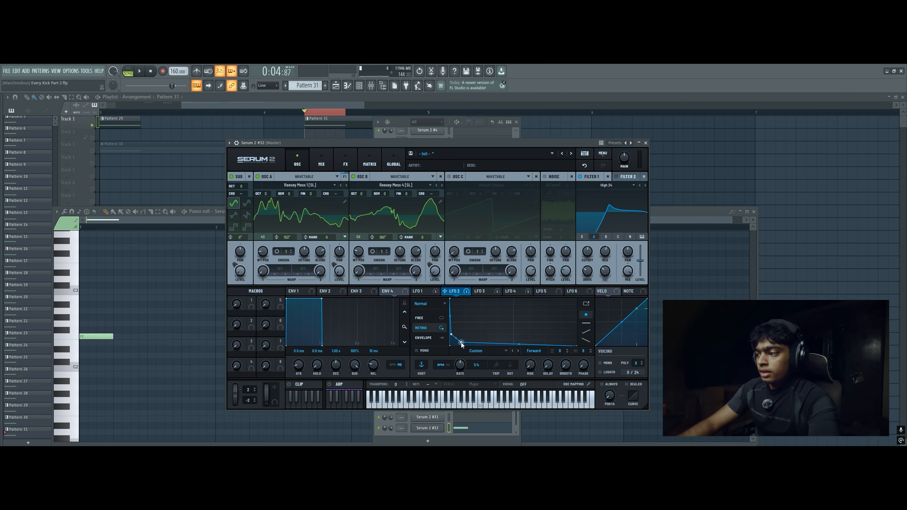
{"action": "key", "text": "space"}
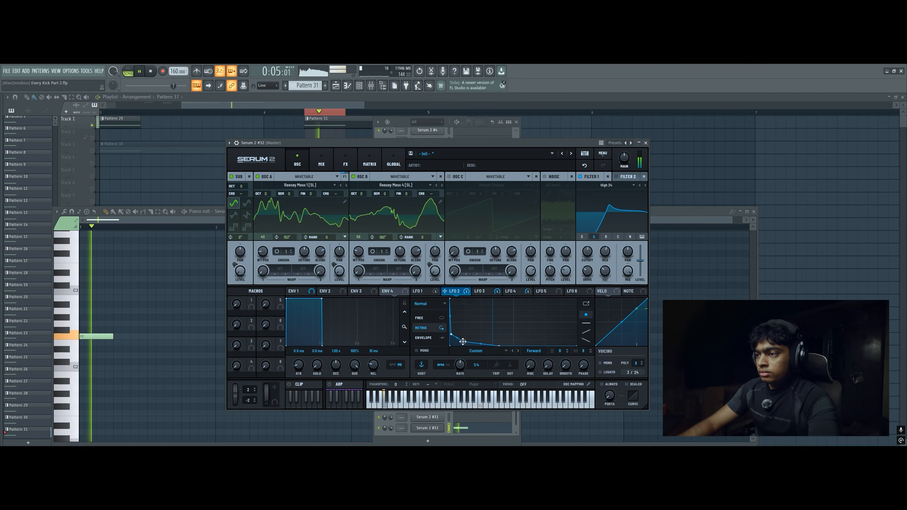
Raise oscillator A's wavetable position by ear while the kick plays
{"action": "left_click_drag", "start_coordinate": [262, 251], "coordinate": [267, 227]}
{"action": "key", "text": "space"}
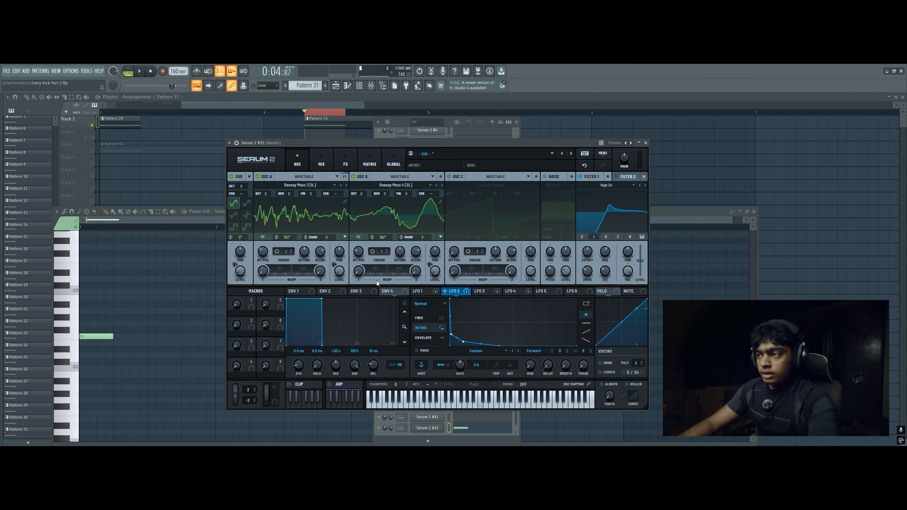
{"action": "left_click", "coordinate": [346, 164]}
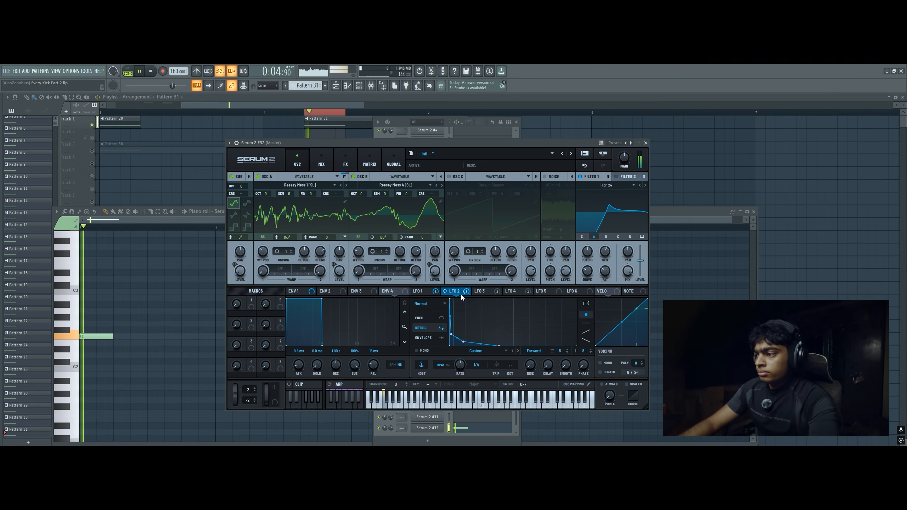
Delay LFO 3's rise to full slightly and deepen its curve so the sub enters more steeply, auditioning the kick
{"action": "left_click", "coordinate": [485, 292]}
{"action": "left_click_drag", "start_coordinate": [481, 299], "coordinate": [492, 299]}
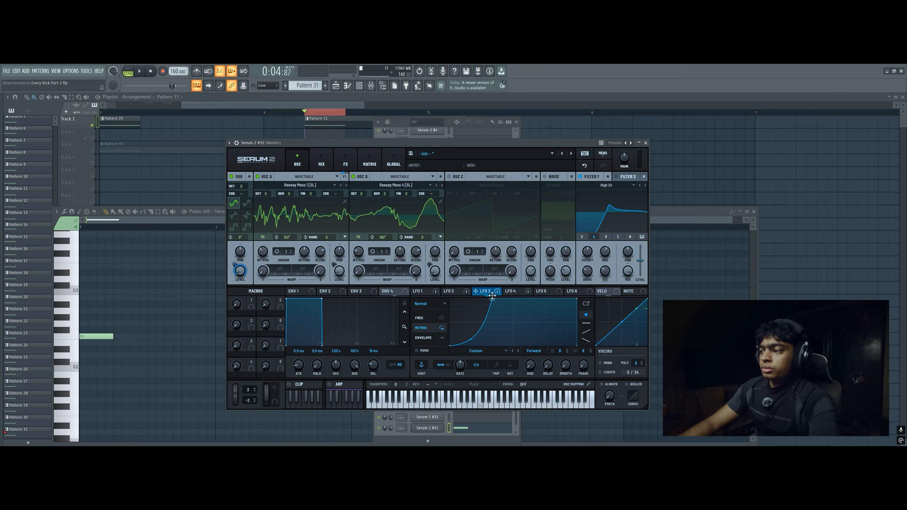
{"action": "left_click_drag", "start_coordinate": [471, 339], "coordinate": [470, 346]}
{"action": "key", "text": "space"}
{"action": "key", "text": "space"}
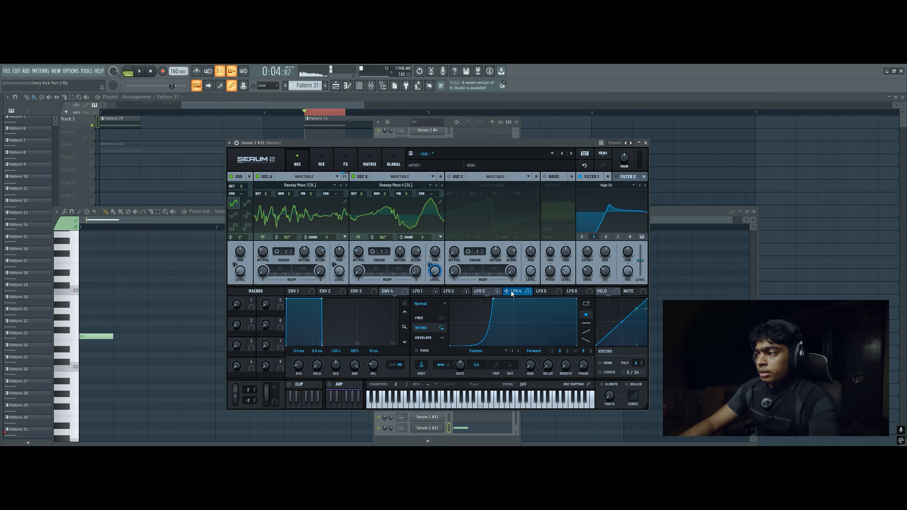
Shape LFO 5 as an early plateau with a steep drop, assign it to the newly enabled oscillator C's level, and zero C's random phase
{"action": "left_click", "coordinate": [543, 291]}
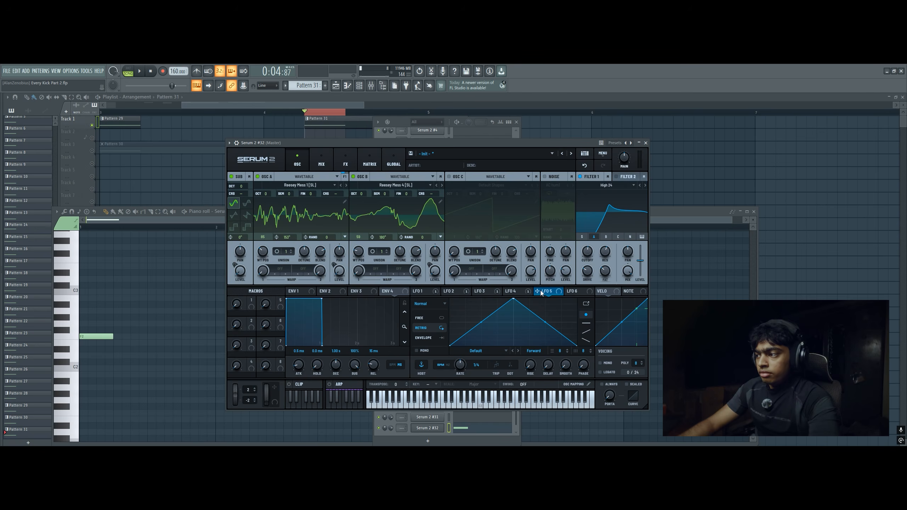
{"action": "left_click_drag", "start_coordinate": [513, 300], "coordinate": [497, 354]}
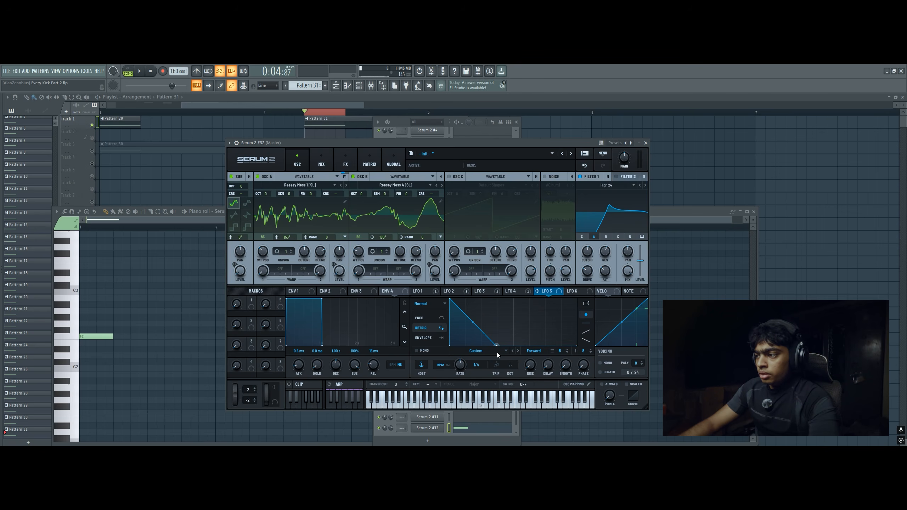
{"action": "left_click_drag", "start_coordinate": [473, 322], "coordinate": [532, 271]}
{"action": "left_click", "coordinate": [449, 177]}
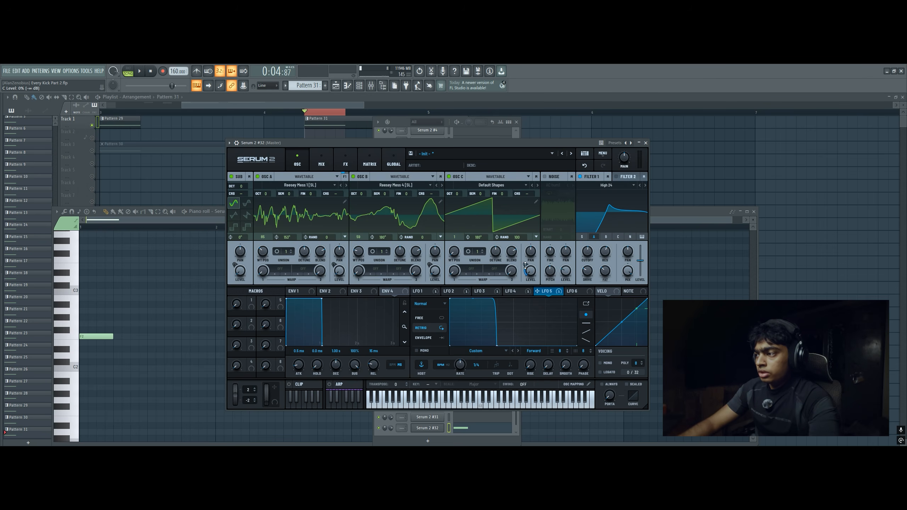
{"action": "left_click_drag", "start_coordinate": [516, 238], "coordinate": [410, 274]}
Shape LFO 6 as a curved decay ending early in the cycle and set oscillator C's wavetable position to 2 for a sine
{"action": "left_click", "coordinate": [578, 294]}
{"action": "double_click", "coordinate": [465, 323]}
{"action": "mouse_move", "coordinate": [464, 323]}
{"action": "left_mouse_down"}
{"action": "mouse_move", "coordinate": [488, 356]}
{"action": "mouse_move", "coordinate": [495, 354]}
{"action": "mouse_move", "coordinate": [472, 329]}
{"action": "left_mouse_up"}
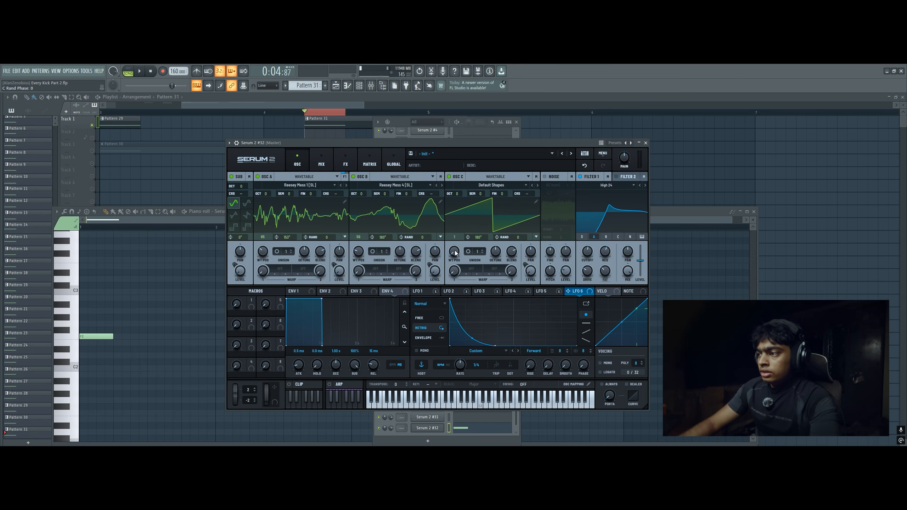
{"action": "left_click_drag", "start_coordinate": [458, 250], "coordinate": [455, 248]}
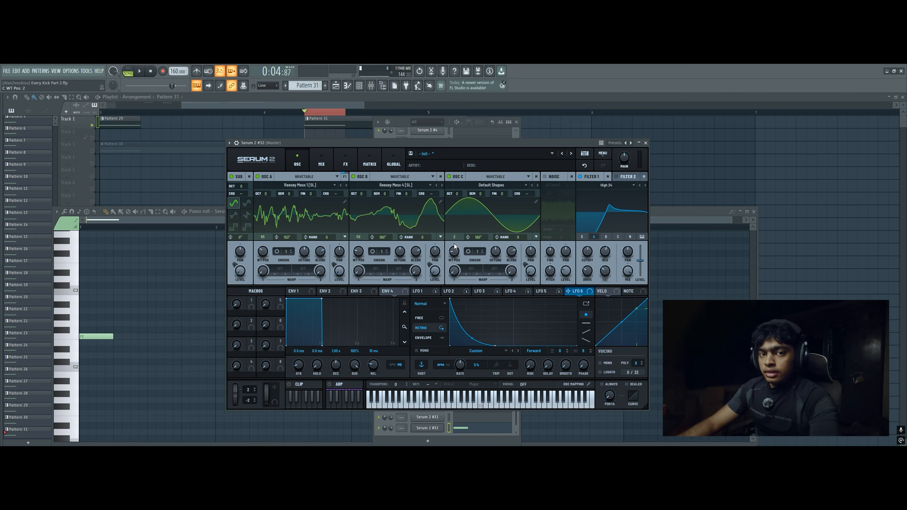
Give LFO 5 a ramped start and route oscillator C to Direct
{"action": "left_click", "coordinate": [553, 294]}
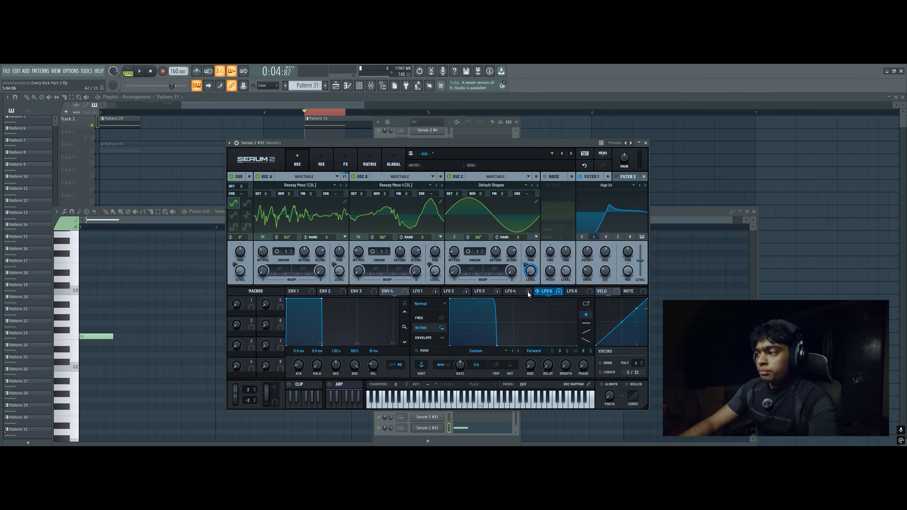
{"action": "left_click_drag", "start_coordinate": [451, 298], "coordinate": [473, 289]}
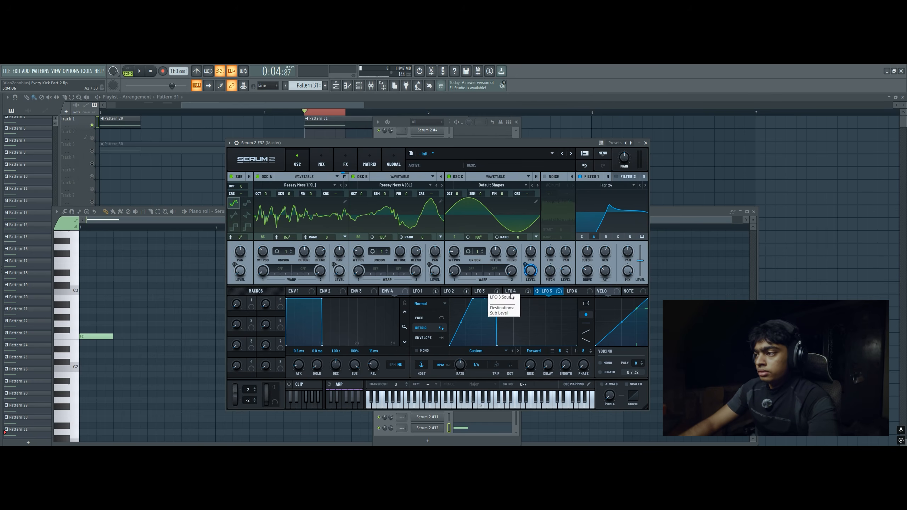
{"action": "left_click", "coordinate": [536, 176]}
{"action": "left_click", "coordinate": [532, 185]}
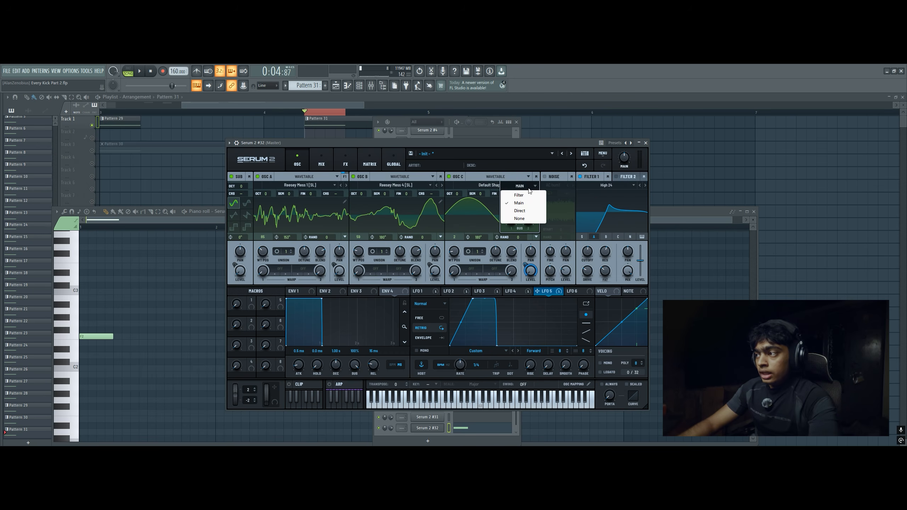
{"action": "left_click", "coordinate": [520, 211]}
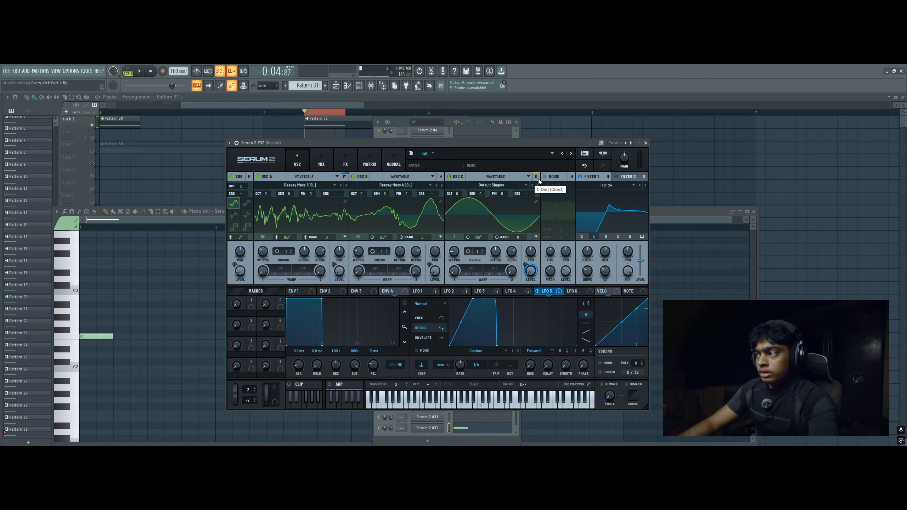
{"action": "left_click", "coordinate": [538, 178]}
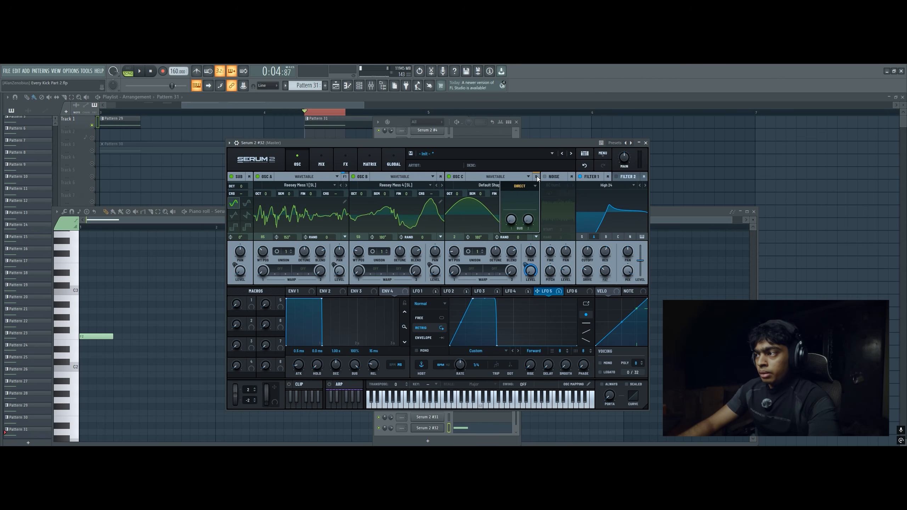
{"action": "left_click", "coordinate": [345, 164]}
{"action": "left_click", "coordinate": [298, 164]}
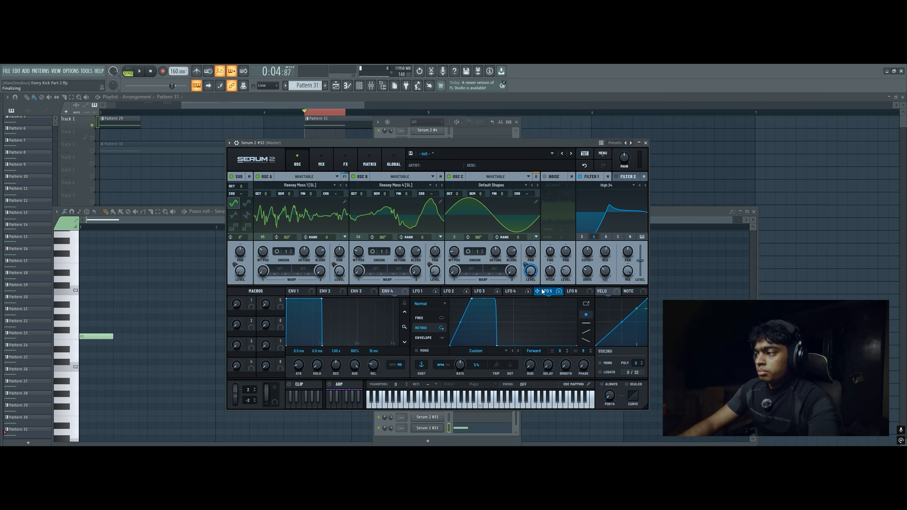
Assign LFO 6 to oscillator C's coarse pitch with an amount of 34%, auditioning the kick
{"action": "left_click", "coordinate": [510, 291]}
{"action": "left_click", "coordinate": [576, 291]}
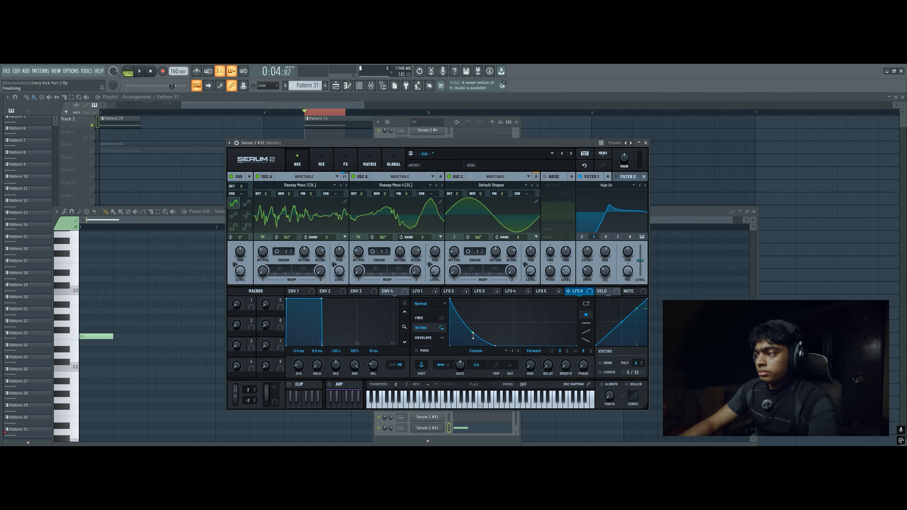
{"action": "key", "text": "space"}
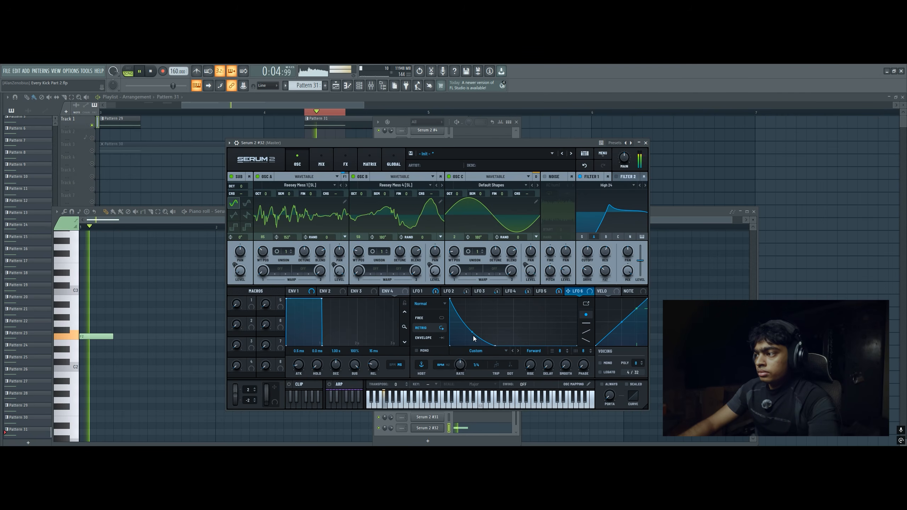
{"action": "key", "text": "space"}
{"action": "left_click_drag", "start_coordinate": [568, 291], "coordinate": [528, 195]}
{"action": "left_click", "coordinate": [369, 163]}
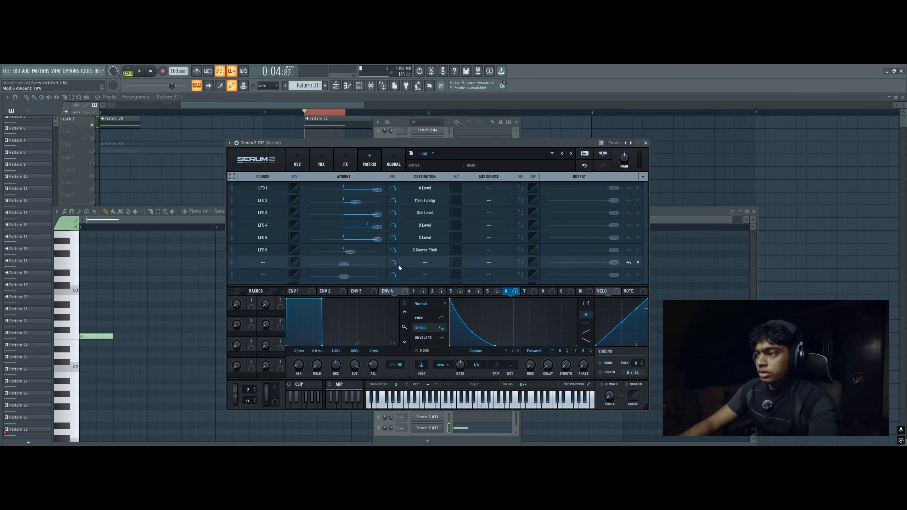
{"action": "key", "text": "space"}
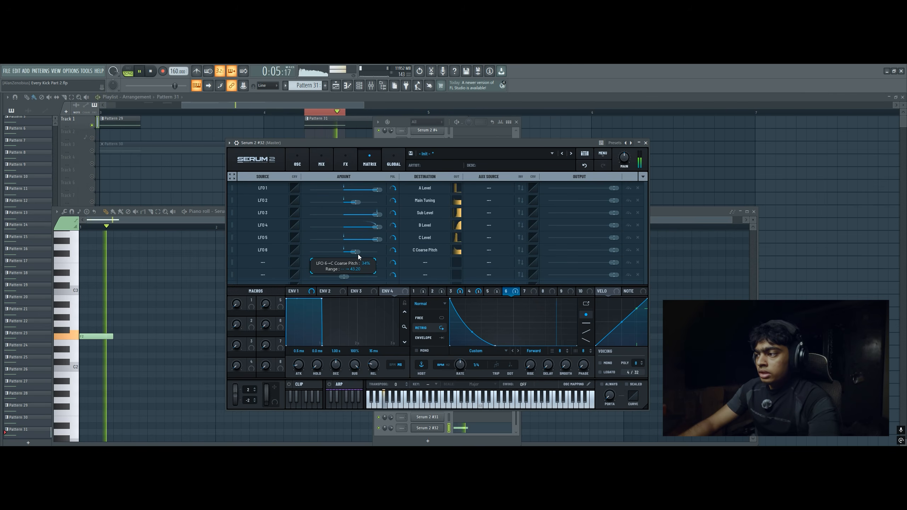
{"action": "key", "text": "space"}
Curve LFO 5's opening rise and fine-tune where it reaches full, auditioning the kick
{"action": "left_click", "coordinate": [488, 291]}
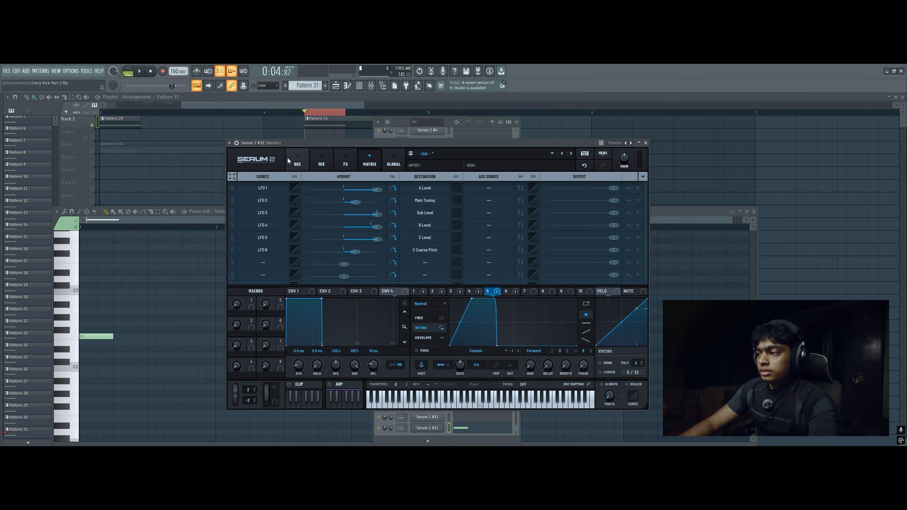
{"action": "left_click", "coordinate": [296, 161]}
{"action": "left_click_drag", "start_coordinate": [460, 323], "coordinate": [459, 337]}
{"action": "left_click_drag", "start_coordinate": [472, 299], "coordinate": [478, 295]}
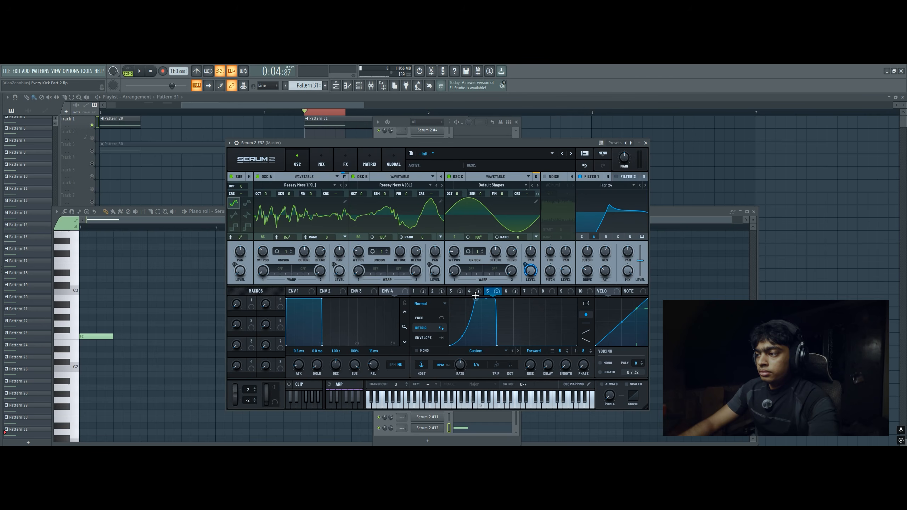
{"action": "key", "text": "space"}
{"action": "key", "text": "space"}
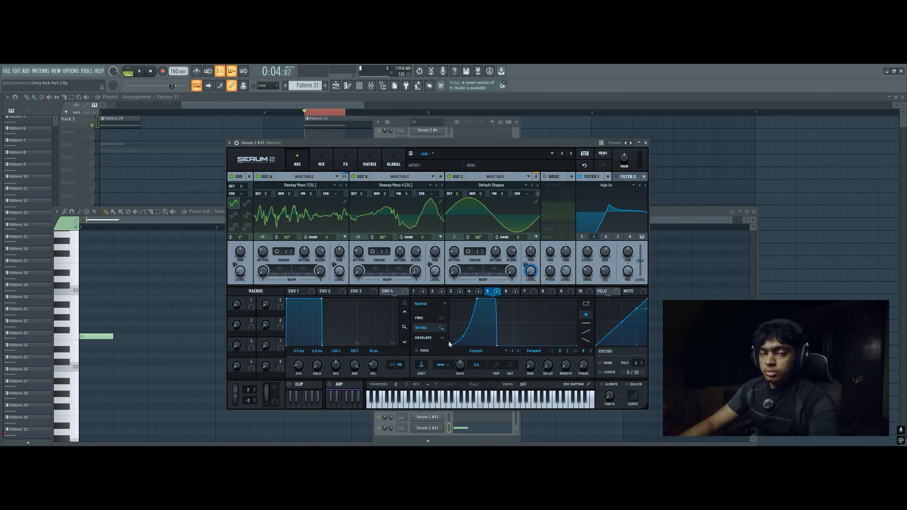
{"action": "key", "text": "space"}
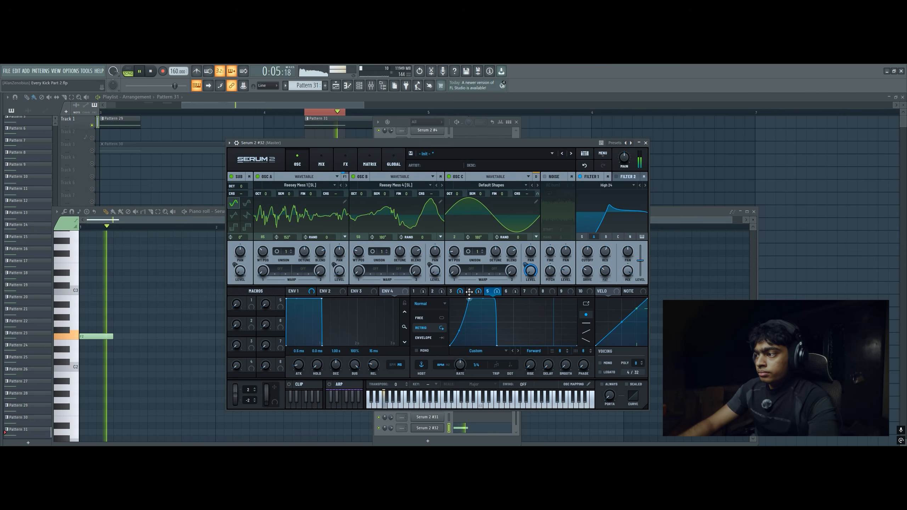
{"action": "key", "text": "space"}
Steepen LFO 6's decay curve so oscillator C's pitch falls faster, auditioning the kick
{"action": "left_click", "coordinate": [509, 292]}
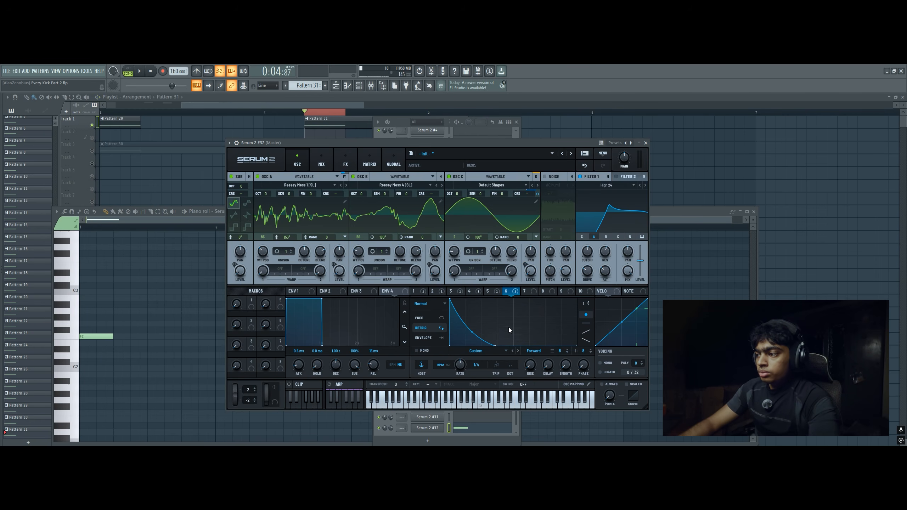
{"action": "left_click_drag", "start_coordinate": [472, 333], "coordinate": [472, 342]}
{"action": "key", "text": "space"}
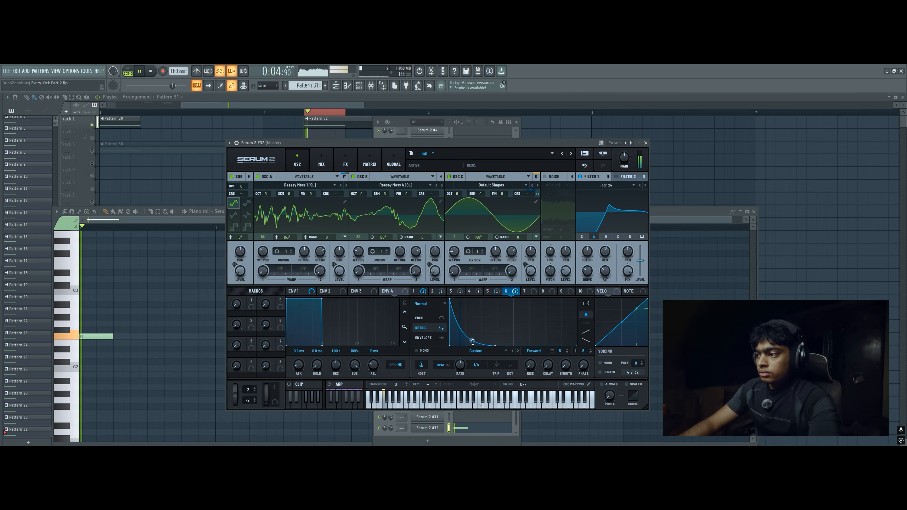
{"action": "left_click", "coordinate": [414, 291]}
{"action": "key", "text": "space"}
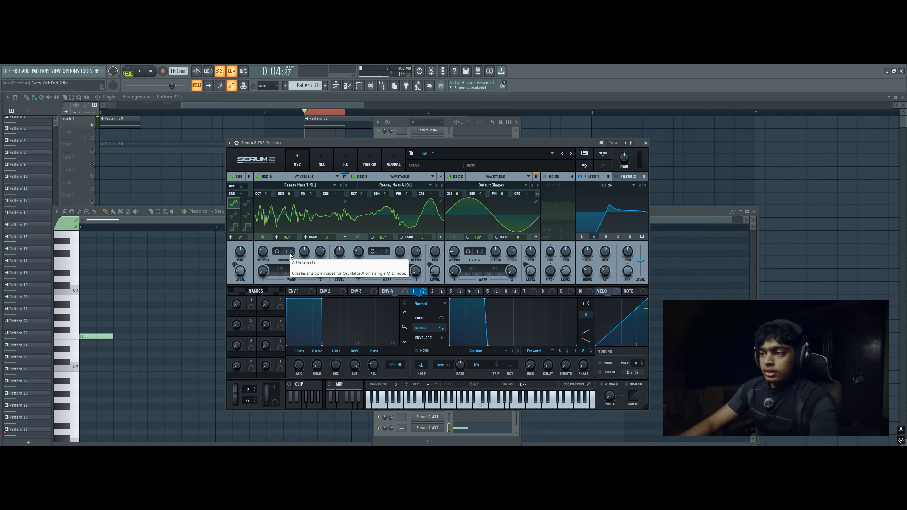
Try oscillator A with 6 and 16 unison voices, auditioning each setting
{"action": "left_click", "coordinate": [291, 251]}
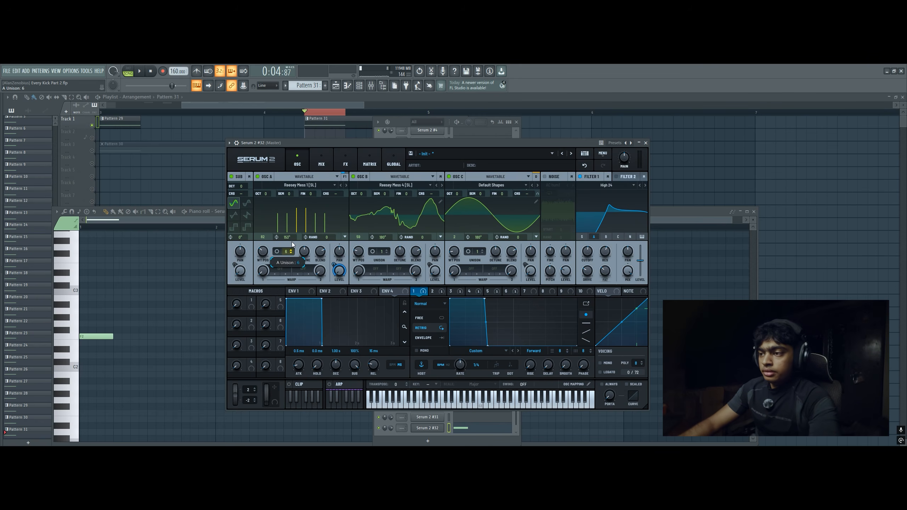
{"action": "key", "text": "space"}
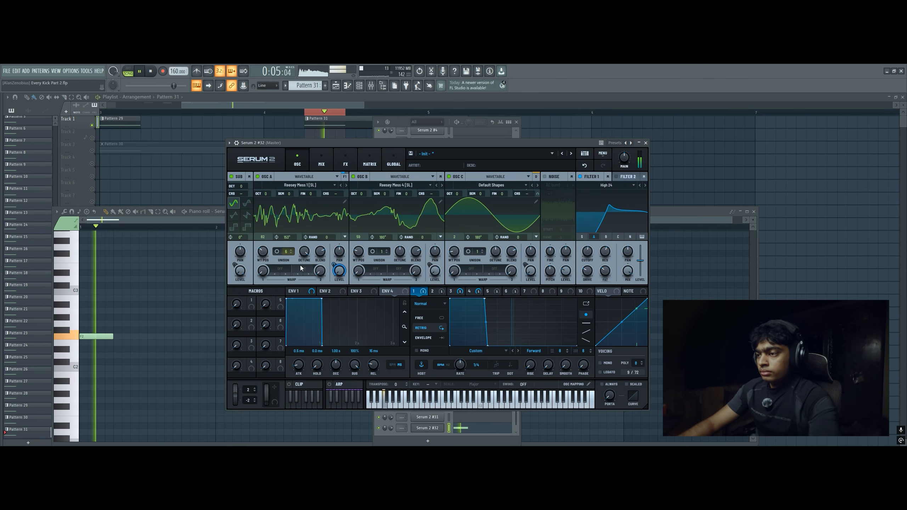
{"action": "key", "text": "space"}
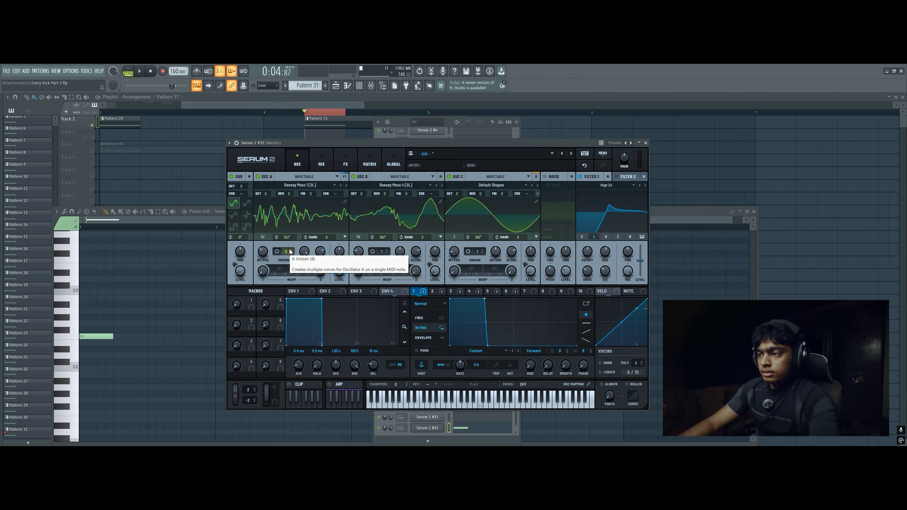
{"action": "left_click_drag", "start_coordinate": [289, 250], "coordinate": [325, 183]}
{"action": "key", "text": "space"}
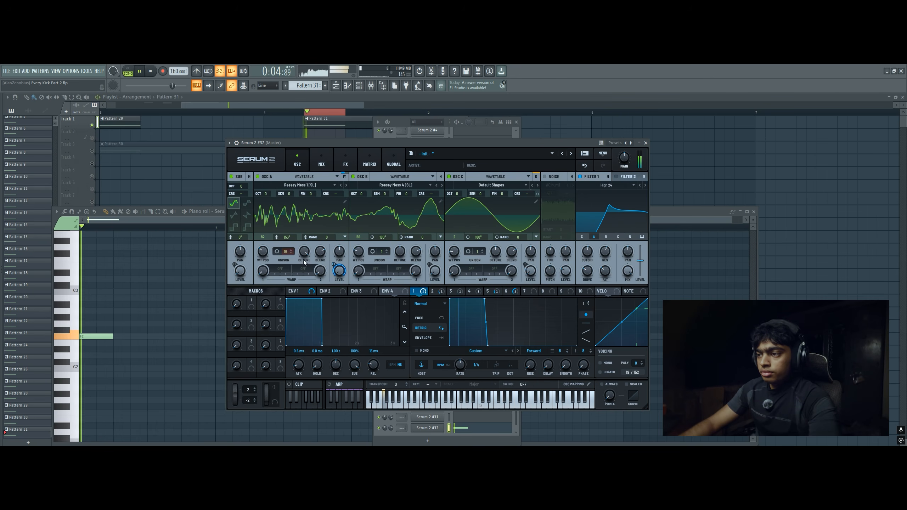
{"action": "key", "text": "space"}
Set oscillator A to 7 unison voices with a detune of 0.05, auditioning the kick
{"action": "left_click_drag", "start_coordinate": [288, 254], "coordinate": [286, 298]}
{"action": "left_click_drag", "start_coordinate": [311, 250], "coordinate": [305, 249]}
{"action": "key", "text": "space"}
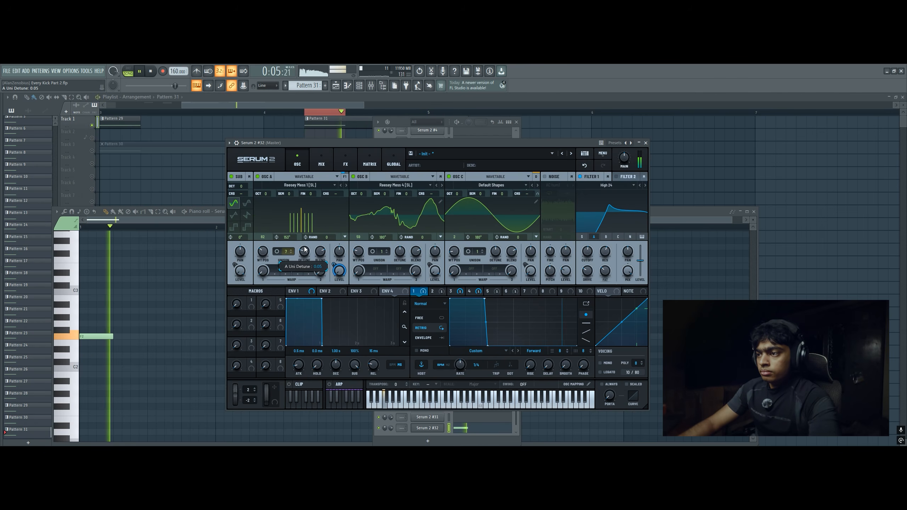
Stop playback and add a reverb after the distortion in the effects chain
{"action": "left_click", "coordinate": [346, 161]}
{"action": "key", "text": "space"}
{"action": "left_click", "coordinate": [236, 188]}
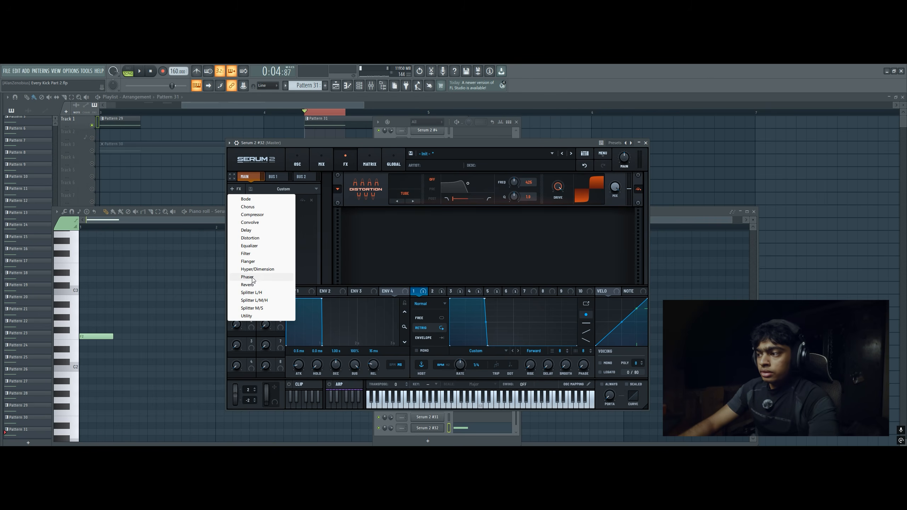
{"action": "left_click", "coordinate": [247, 285]}
Shape LFO 7 flat for its first half and rising after it, assign it to the reverb mix, and audition the kick
{"action": "left_click", "coordinate": [506, 290]}
{"action": "left_click", "coordinate": [525, 291]}
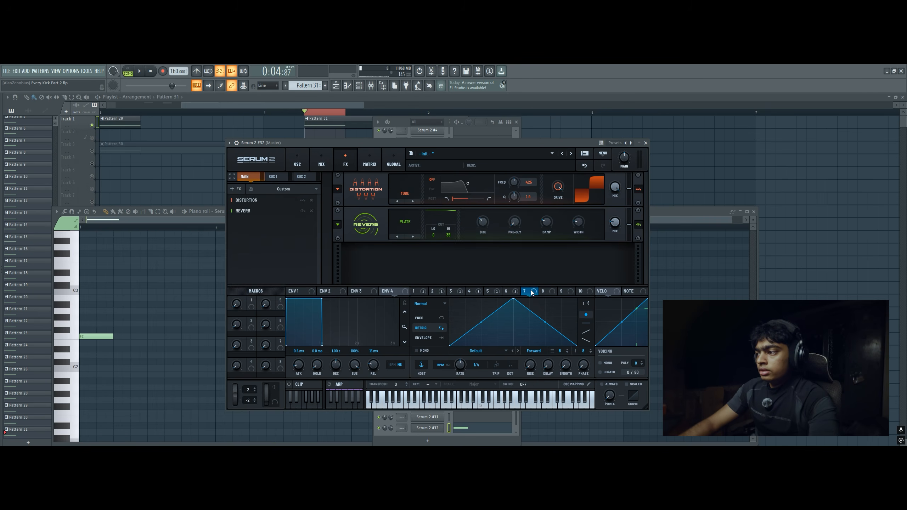
{"action": "left_click", "coordinate": [529, 291]}
{"action": "left_click_drag", "start_coordinate": [609, 232], "coordinate": [615, 222]}
{"action": "key", "text": "space"}
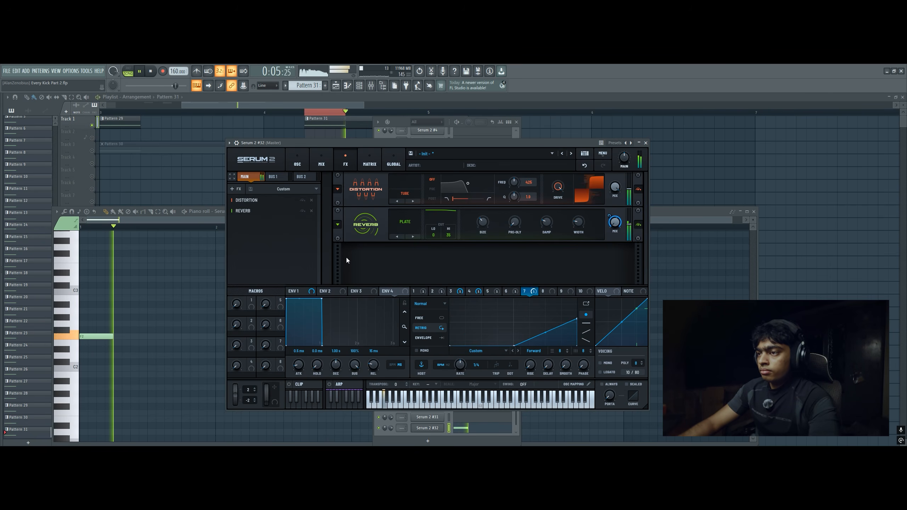
{"action": "key", "text": "space"}
Add a compressor after the reverb and switch it to multiband mode
{"action": "left_click", "coordinate": [237, 189]}
{"action": "left_click", "coordinate": [307, 265]}
{"action": "left_click", "coordinate": [236, 189]}
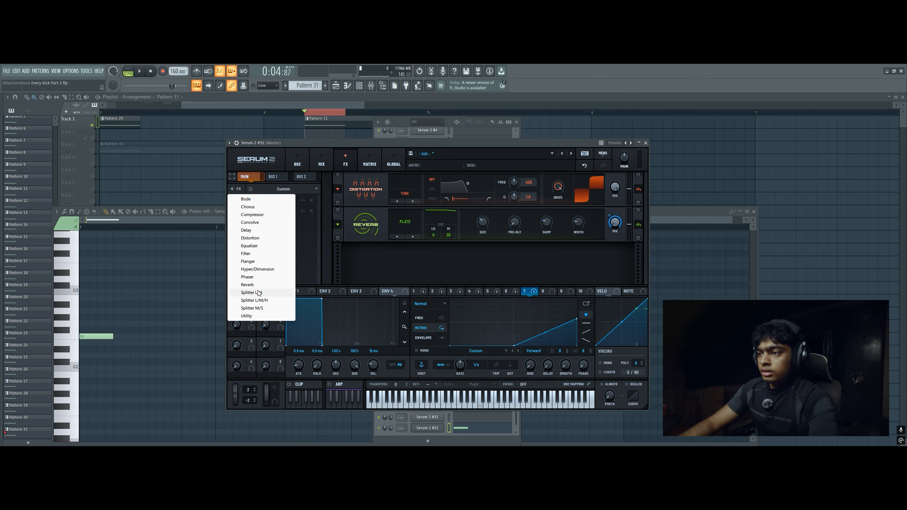
{"action": "left_click", "coordinate": [253, 214]}
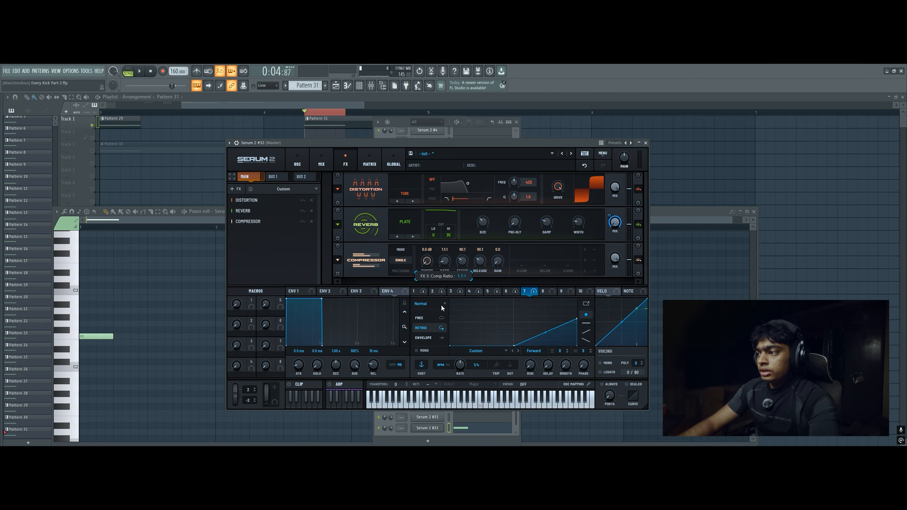
{"action": "left_click", "coordinate": [398, 270]}
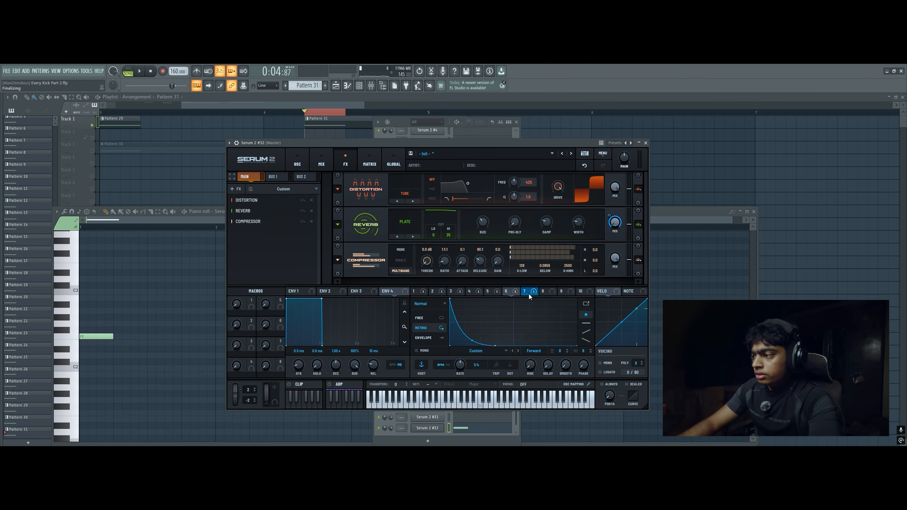
Bend LFO 7's rise upward so the reverb comes in faster, auditioning the kick
{"action": "key", "text": "space"}
{"action": "left_click_drag", "start_coordinate": [547, 306], "coordinate": [544, 321]}
{"action": "left_click", "coordinate": [298, 161]}
{"action": "key", "text": "space"}
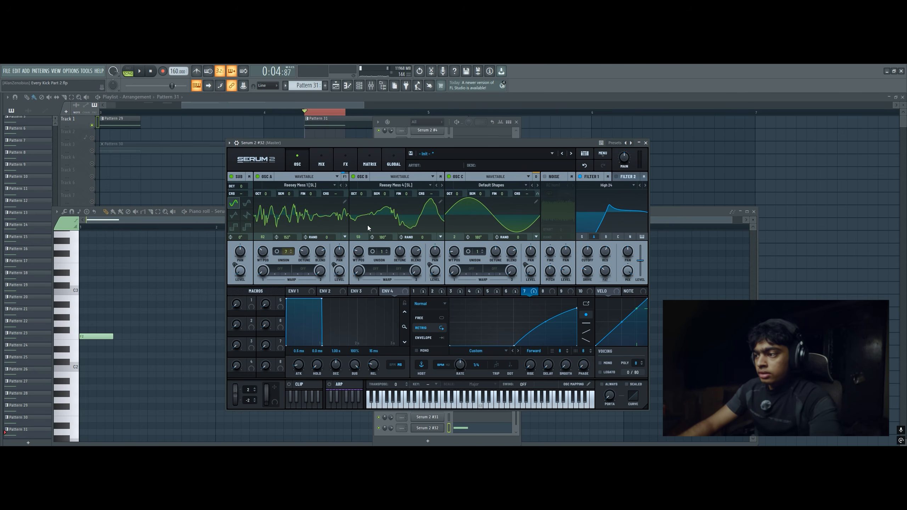
Review the shapes of LFOs 1 to 4 and the level controls they modulate
{"action": "left_click", "coordinate": [414, 291]}
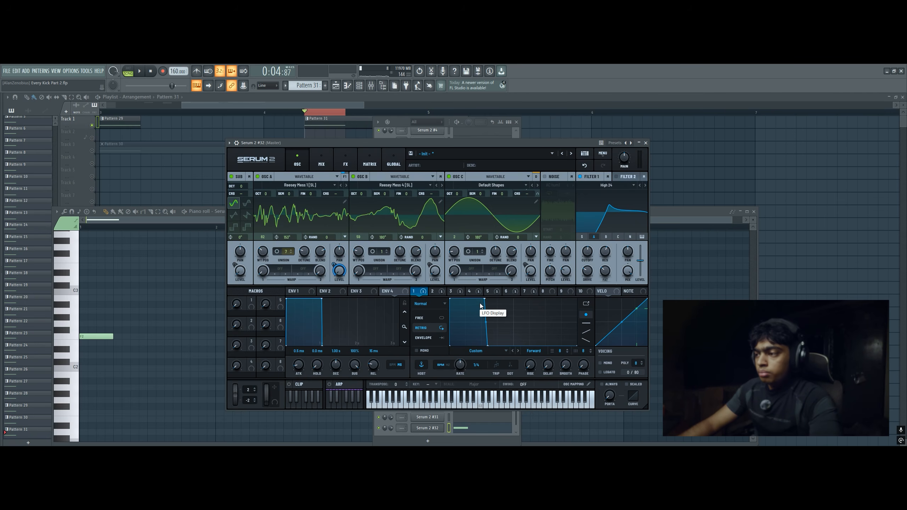
{"action": "left_click", "coordinate": [433, 292]}
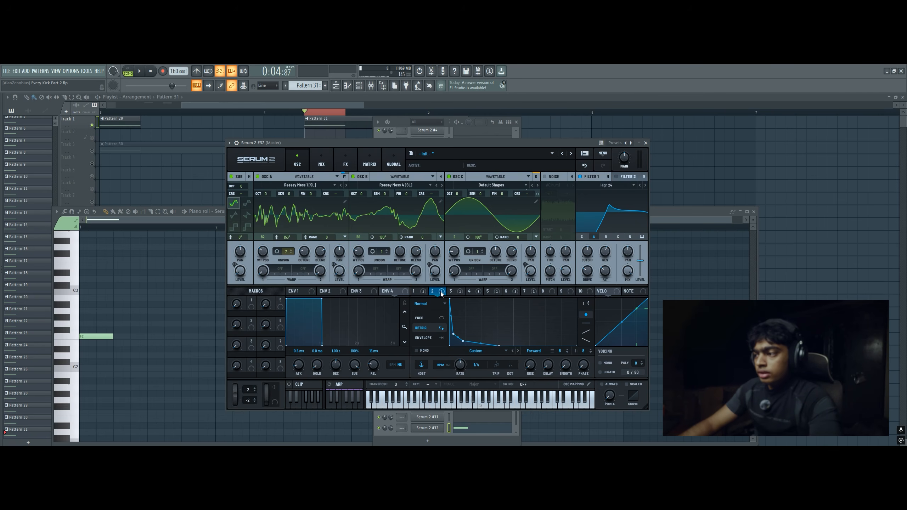
{"action": "left_click", "coordinate": [450, 291]}
{"action": "left_click", "coordinate": [480, 292]}
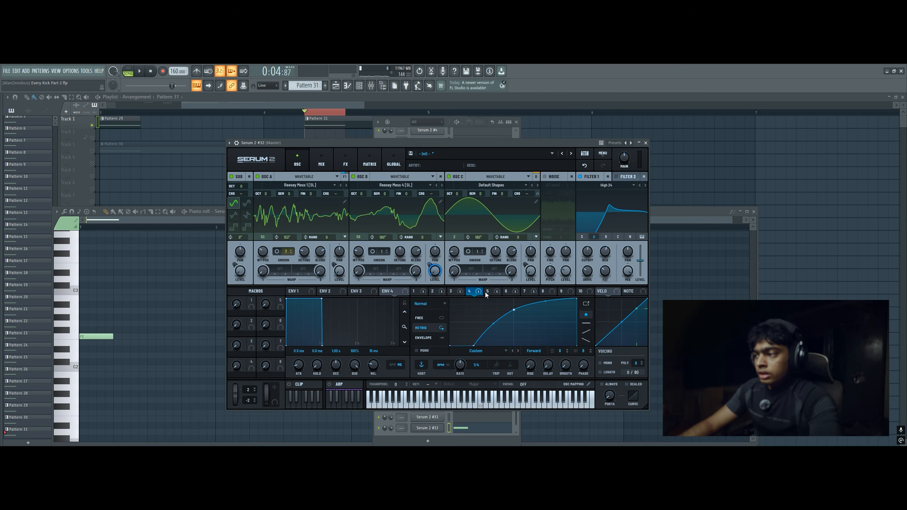
{"action": "left_click", "coordinate": [451, 292]}
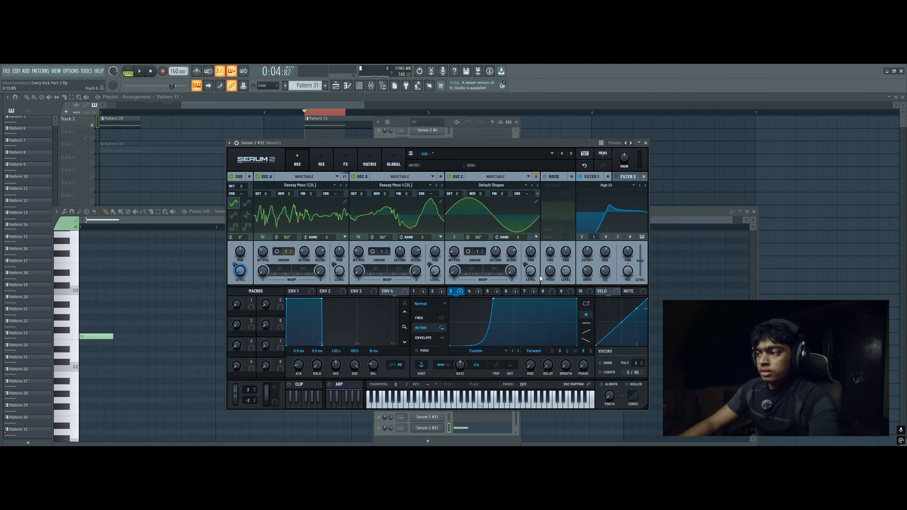
{"action": "left_click", "coordinate": [469, 292]}
{"action": "left_click", "coordinate": [438, 293]}
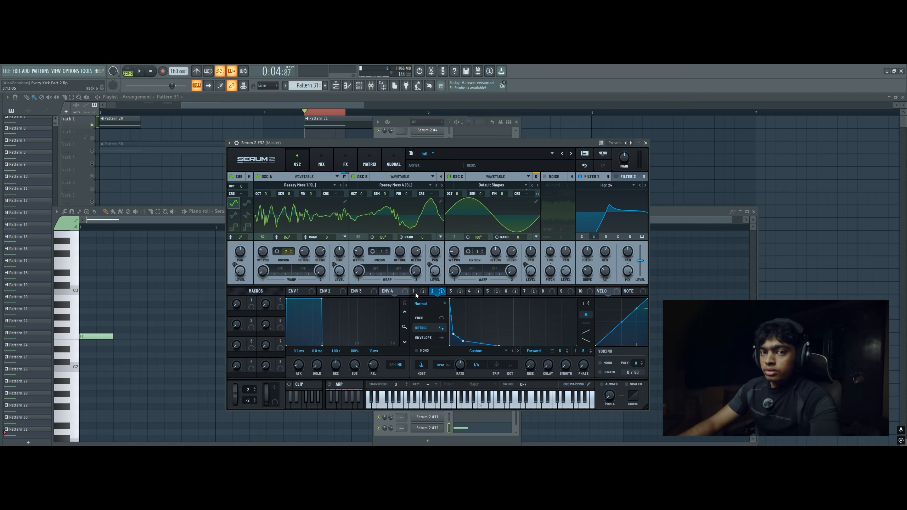
{"action": "left_click", "coordinate": [416, 293]}
Set up a fresh Serum 2 instance holding the kick note, open it, and close the piano roll
{"action": "left_click", "coordinate": [529, 353]}
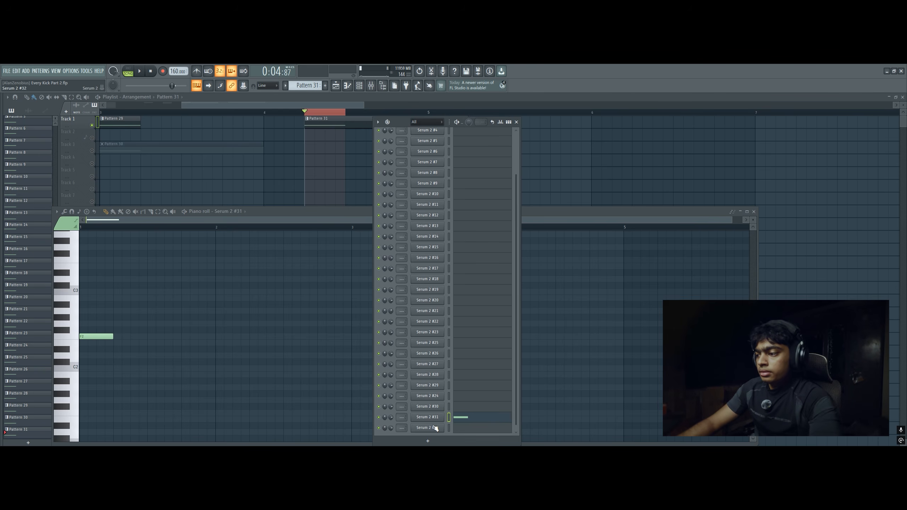
{"action": "right_click", "coordinate": [451, 428]}
{"action": "left_click", "coordinate": [528, 353]}
{"action": "key", "text": "space"}
{"action": "key", "text": "space"}
{"action": "left_click", "coordinate": [427, 428]}
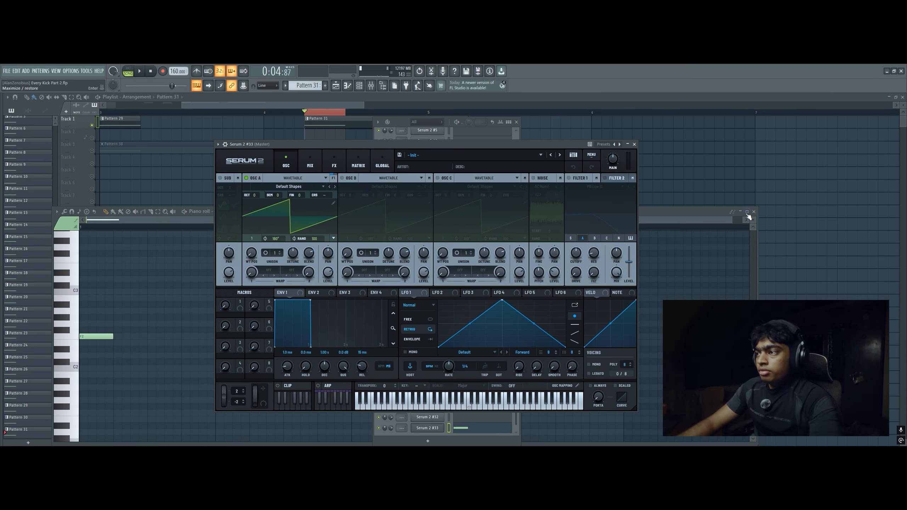
{"action": "left_click", "coordinate": [747, 213]}
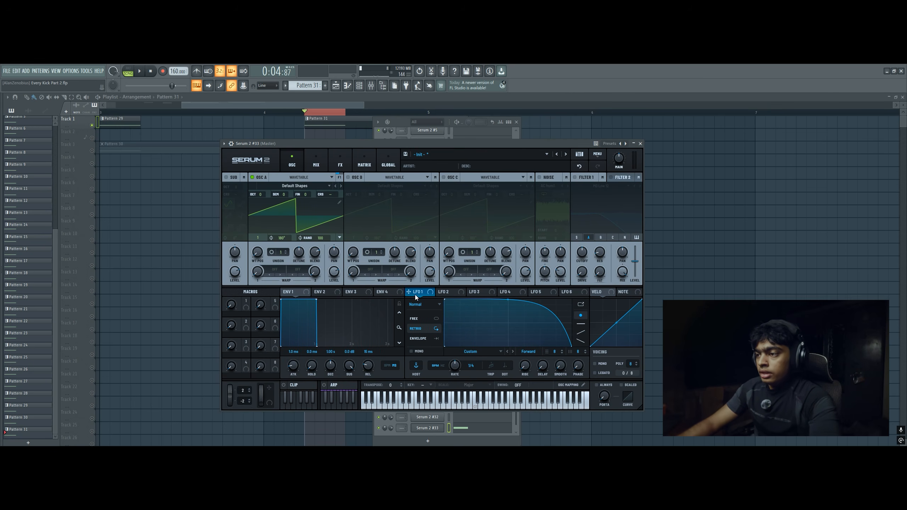
Modulate oscillator A's level 100% with a falling LFO 1, set its random phase to 0, and shorten the LFO's fall
{"action": "left_click_drag", "start_coordinate": [329, 267], "coordinate": [333, 271]}
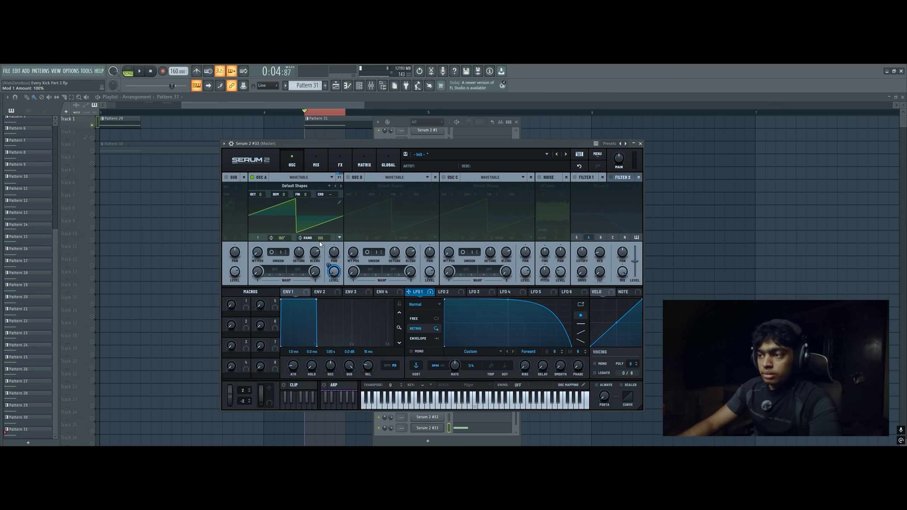
{"action": "left_click_drag", "start_coordinate": [320, 239], "coordinate": [298, 352]}
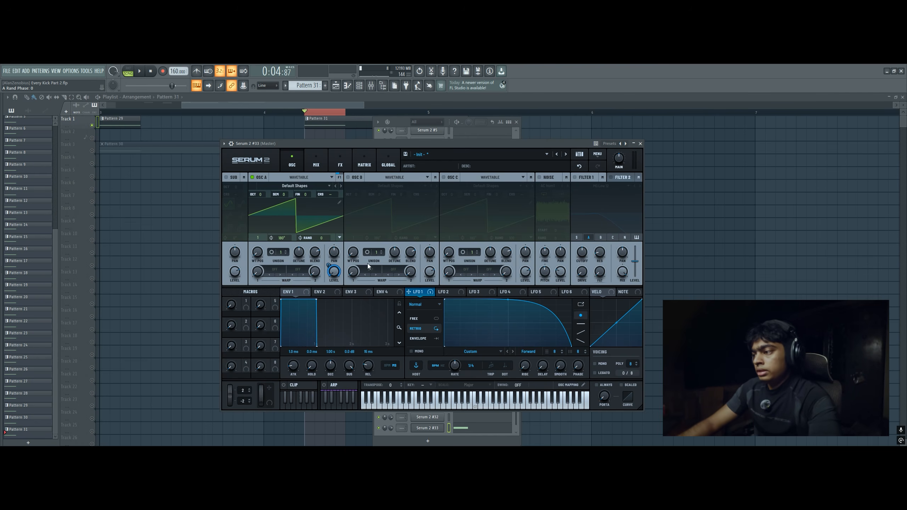
{"action": "left_click_drag", "start_coordinate": [472, 328], "coordinate": [509, 373]}
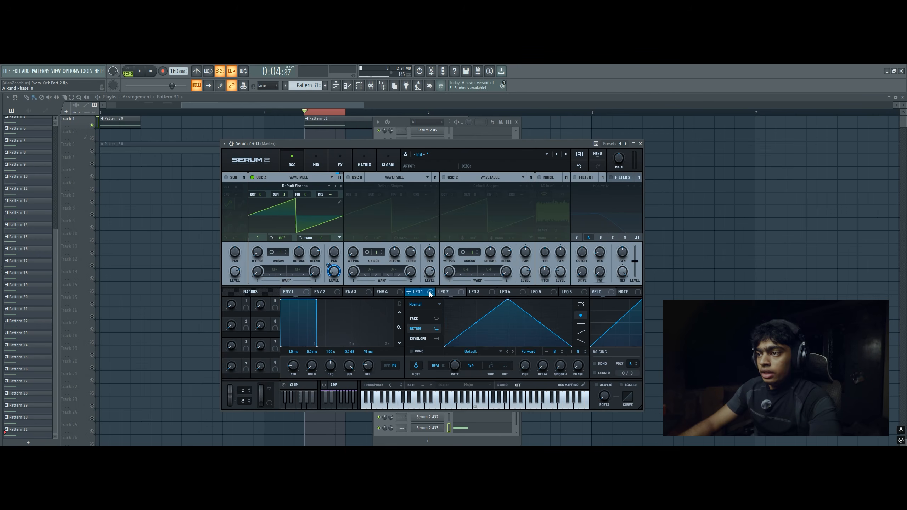
Shape LFO 2 as a steep decay, route it to the coarse pitch of a sine in oscillator A, and audition the kick
{"action": "left_click", "coordinate": [449, 292]}
{"action": "left_click_drag", "start_coordinate": [440, 292], "coordinate": [331, 196]}
{"action": "left_click", "coordinate": [340, 161]}
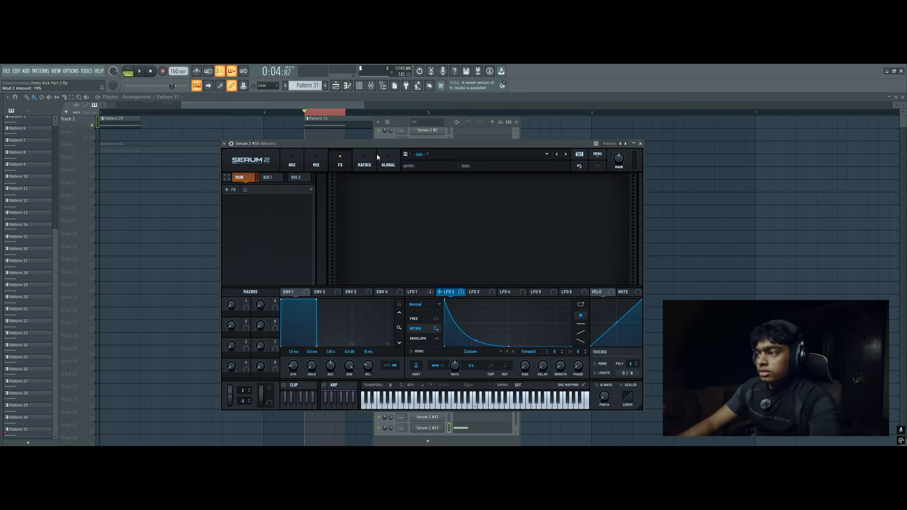
{"action": "left_click", "coordinate": [371, 159]}
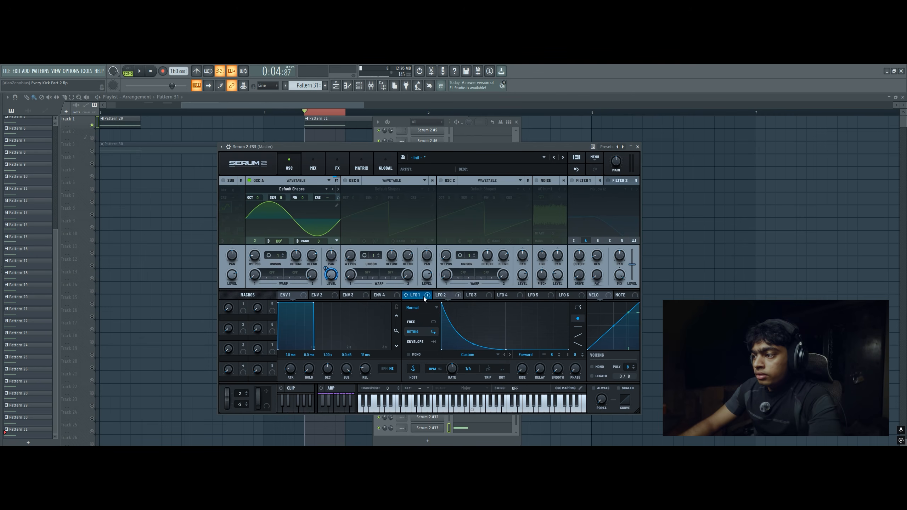
{"action": "left_click", "coordinate": [424, 296]}
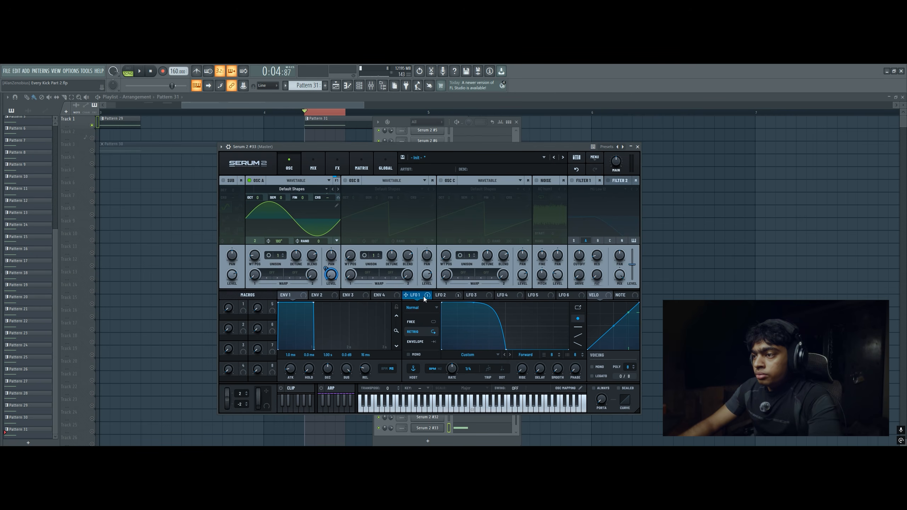
{"action": "left_click", "coordinate": [447, 296]}
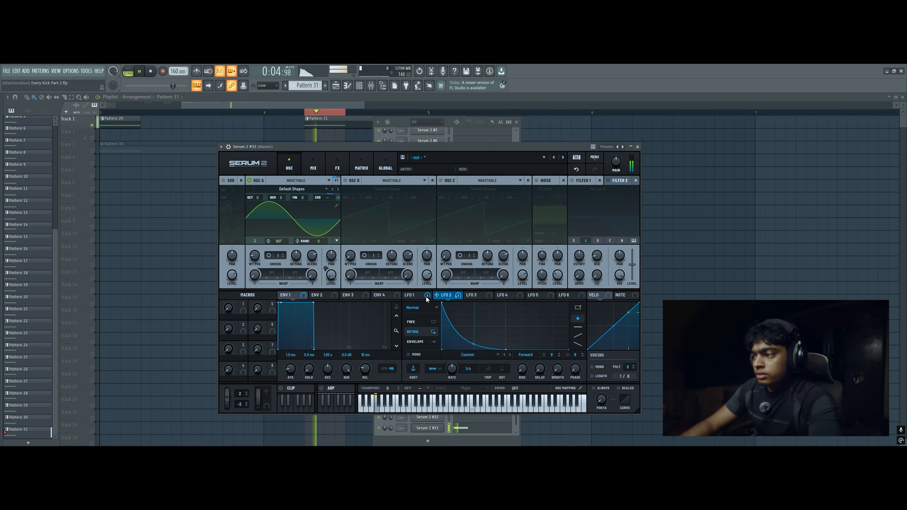
{"action": "mouse_move", "coordinate": [424, 297]}
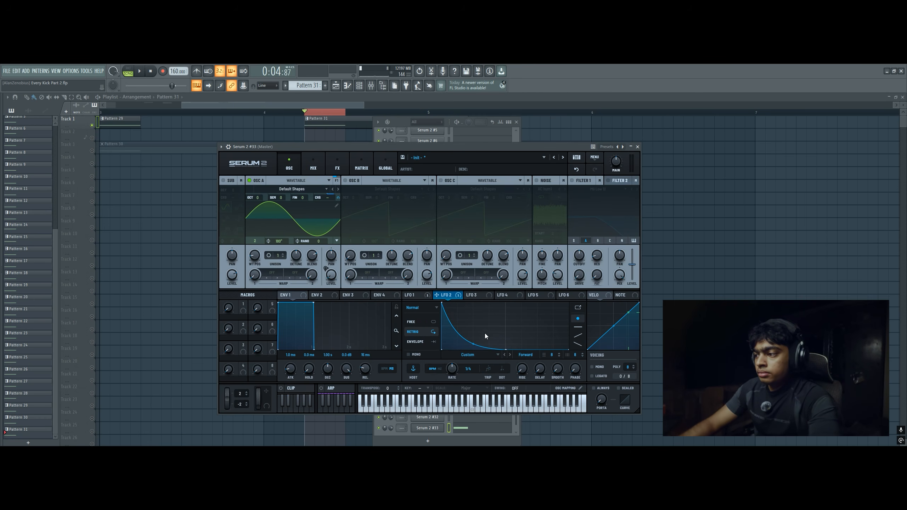
{"action": "key", "text": "space"}
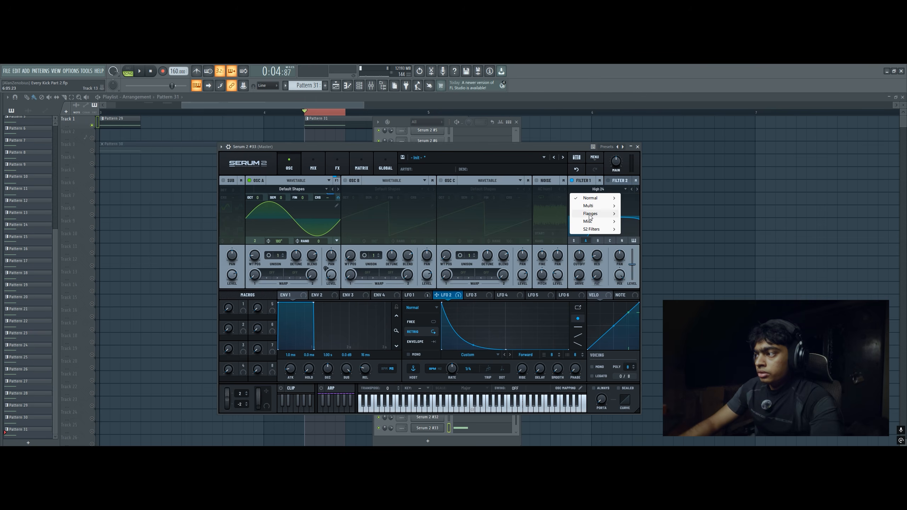
Set filter 1 to the Cmb H6+ type and tune its cutoff and drive while auditioning the kick
{"action": "mouse_move", "coordinate": [589, 217]}
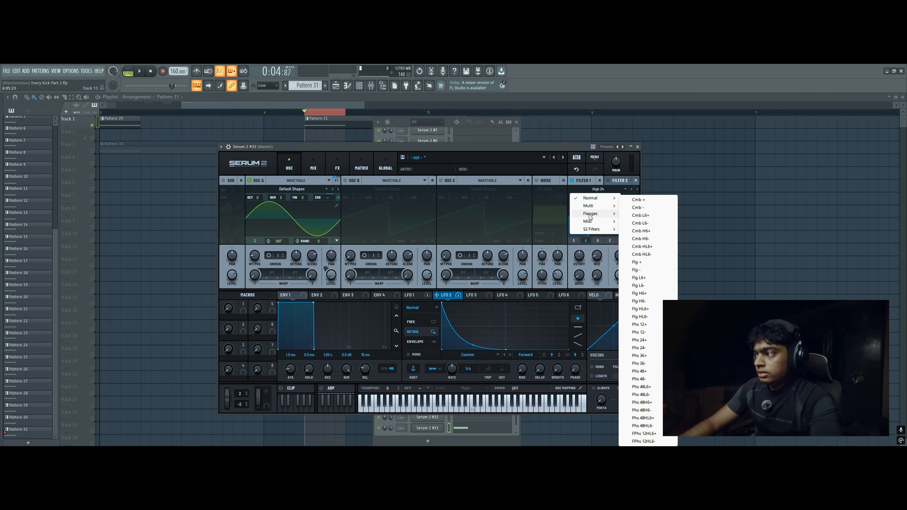
{"action": "left_click", "coordinate": [653, 233]}
{"action": "left_click_drag", "start_coordinate": [495, 145], "coordinate": [497, 146]}
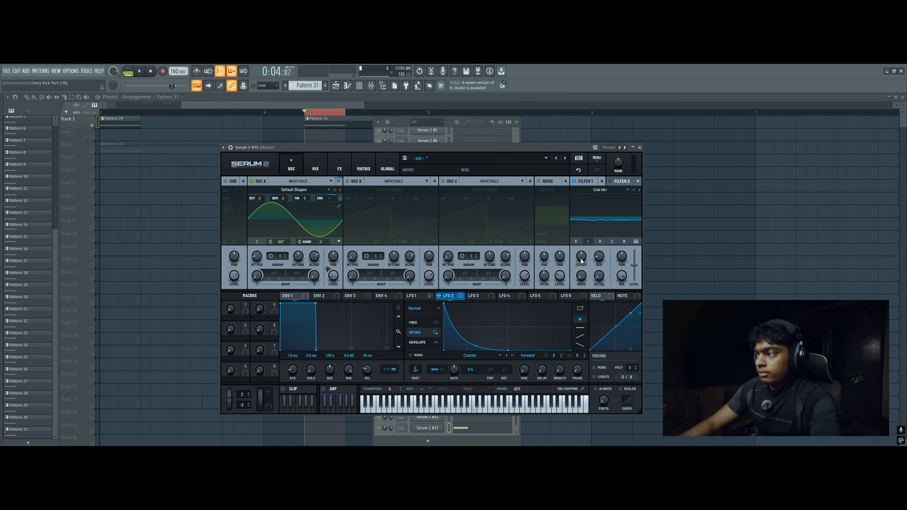
{"action": "key", "text": "space"}
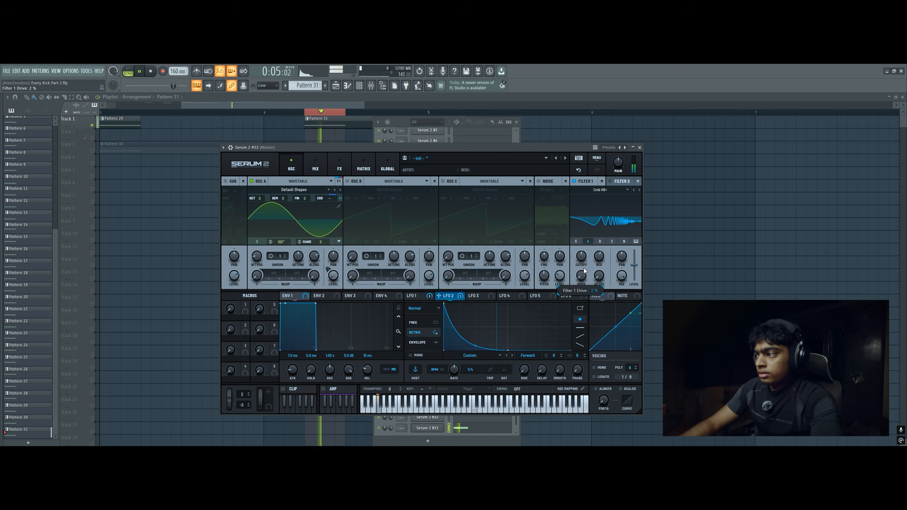
{"action": "key", "text": "space"}
Add a tube distortion to the effects chain and set its drive to 32% while auditioning the kick
{"action": "left_click", "coordinate": [339, 166]}
{"action": "left_click", "coordinate": [229, 193]}
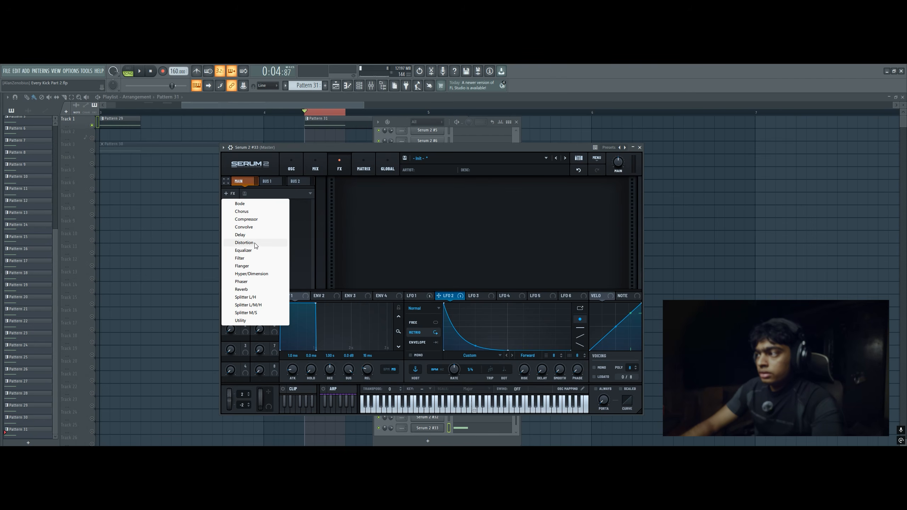
{"action": "left_click", "coordinate": [244, 242]}
{"action": "key", "text": "space"}
{"action": "left_click_drag", "start_coordinate": [552, 191], "coordinate": [550, 233]}
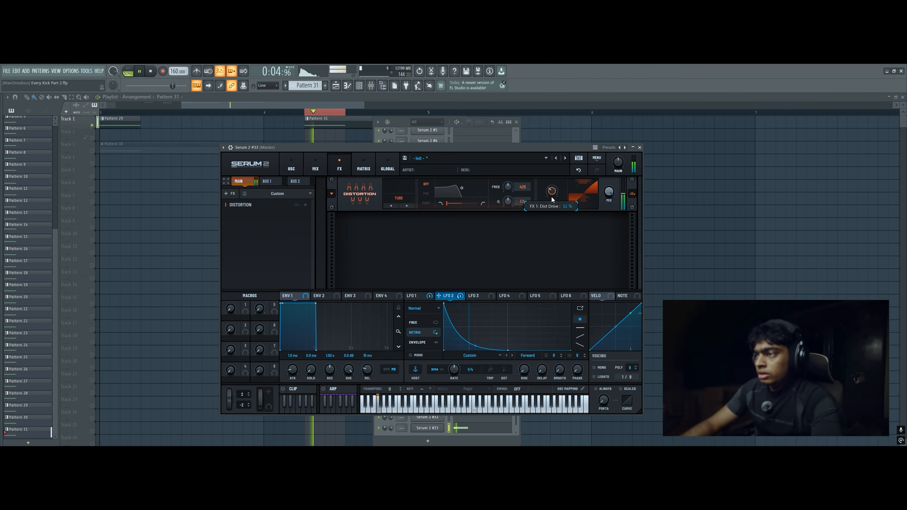
{"action": "key", "text": "space"}
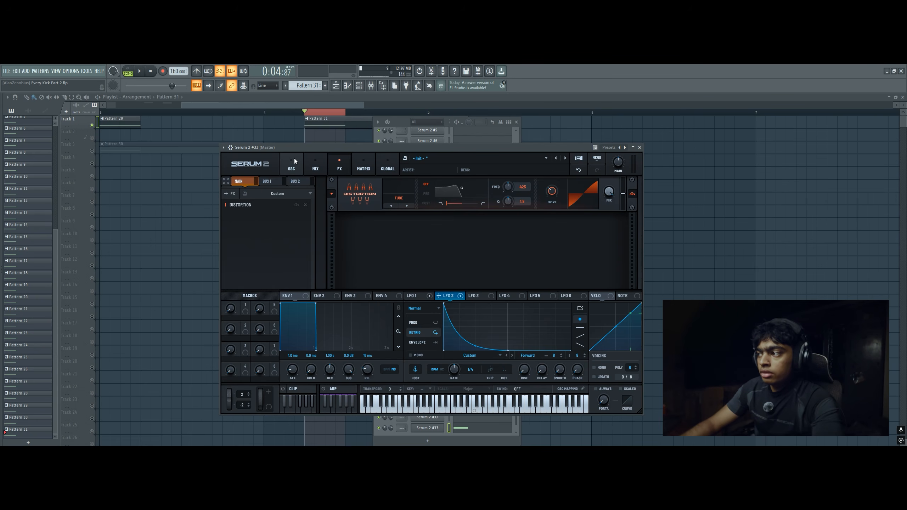
Review the comb filter curve alongside the distortion settings
{"action": "left_click", "coordinate": [292, 164]}
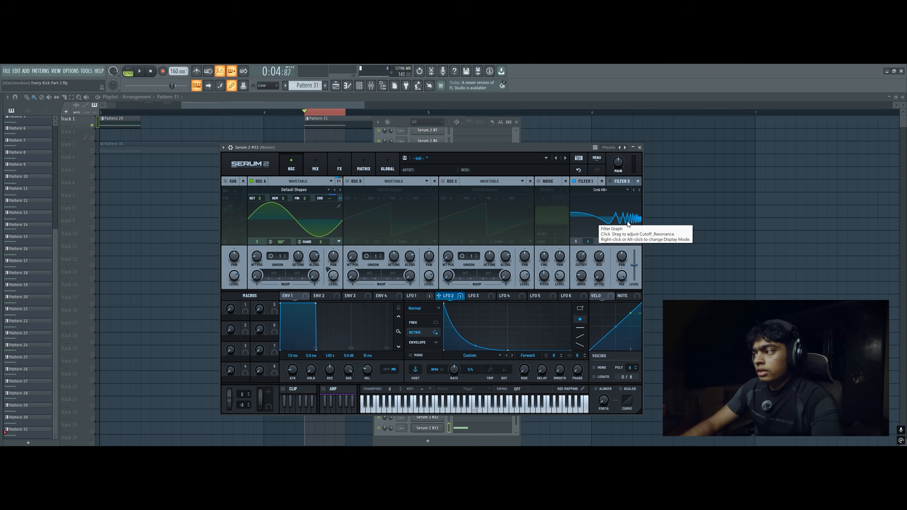
{"action": "left_click", "coordinate": [340, 166]}
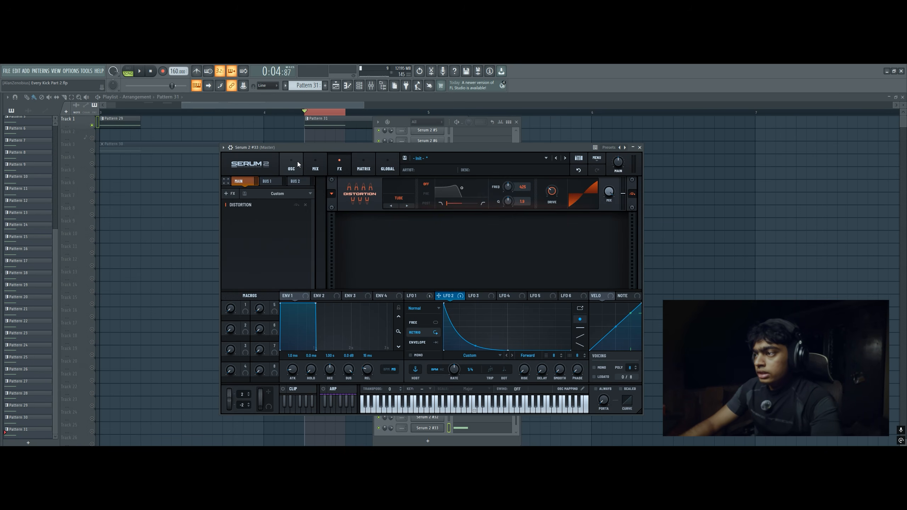
{"action": "left_click", "coordinate": [297, 164]}
{"action": "left_click", "coordinate": [340, 167]}
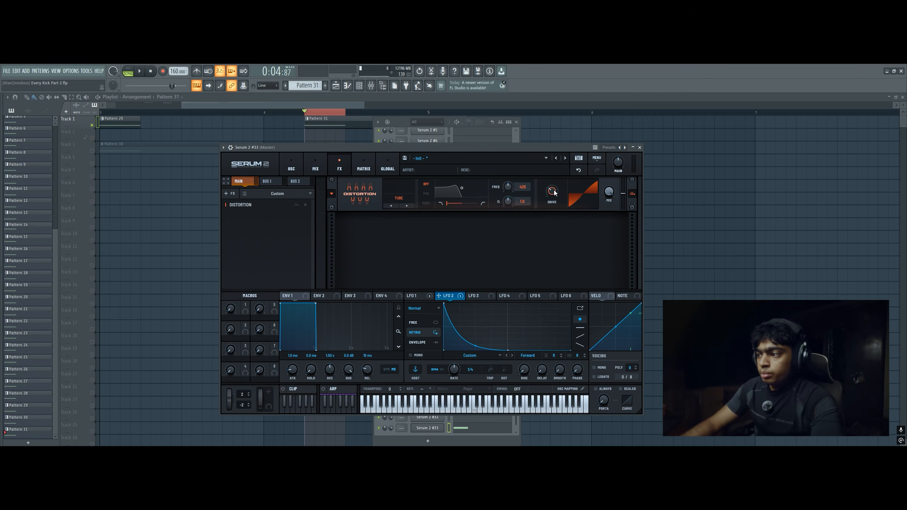
{"action": "left_click", "coordinate": [291, 166]}
{"action": "left_click", "coordinate": [333, 164]}
Fine-tune filter 1's cutoff to about 976 Hz while auditioning the kick, and bring up LFO 3's curve
{"action": "left_click", "coordinate": [287, 163]}
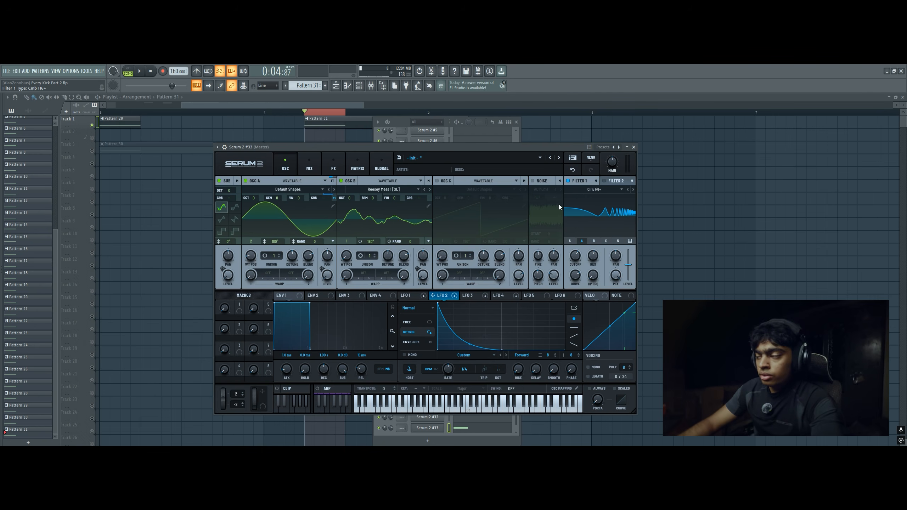
{"action": "key", "text": "space"}
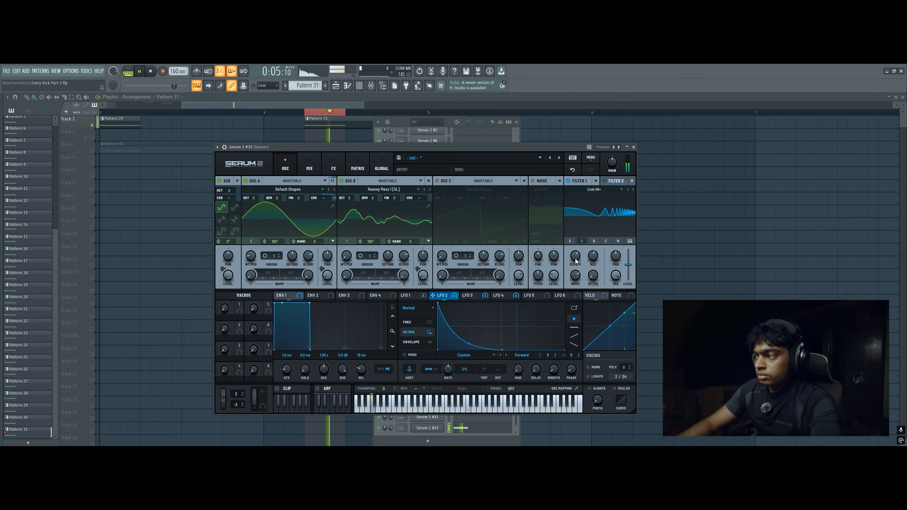
{"action": "mouse_move", "coordinate": [575, 260]}
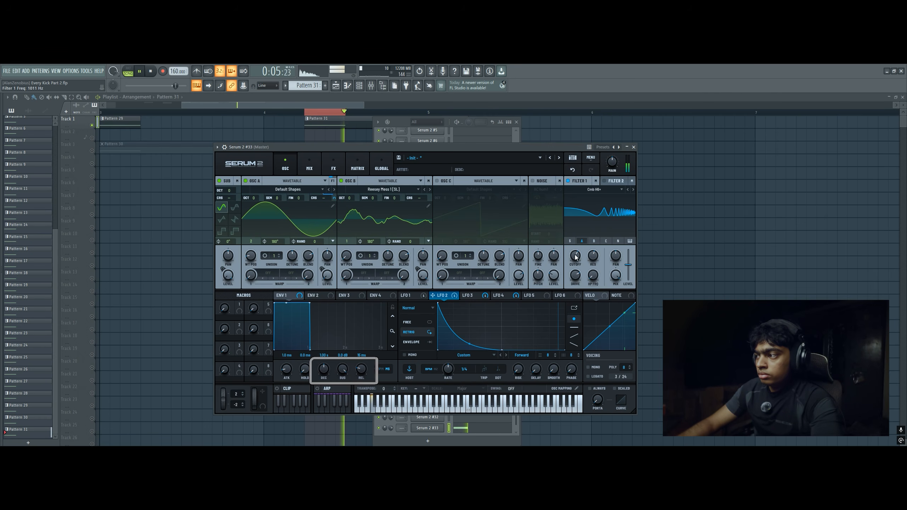
{"action": "left_click_drag", "start_coordinate": [575, 260], "coordinate": [574, 257]}
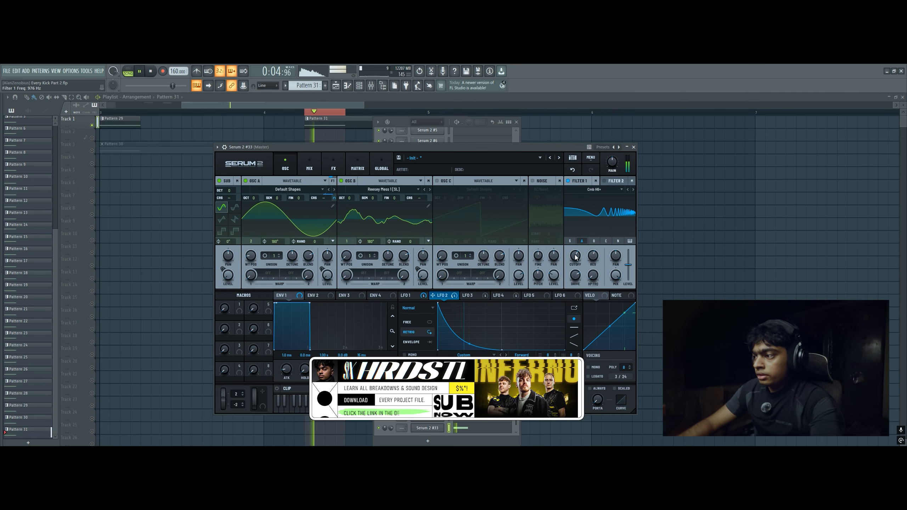
{"action": "left_click", "coordinate": [471, 297]}
{"action": "key", "text": "space"}
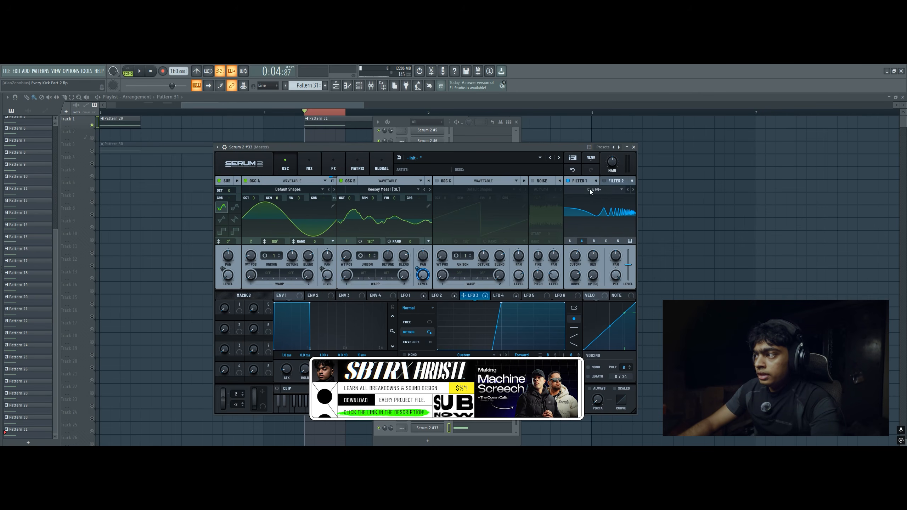
Enable filter 2, route oscillator B through it, and audition the kick
{"action": "left_click", "coordinate": [612, 180]}
{"action": "left_click", "coordinate": [604, 181]}
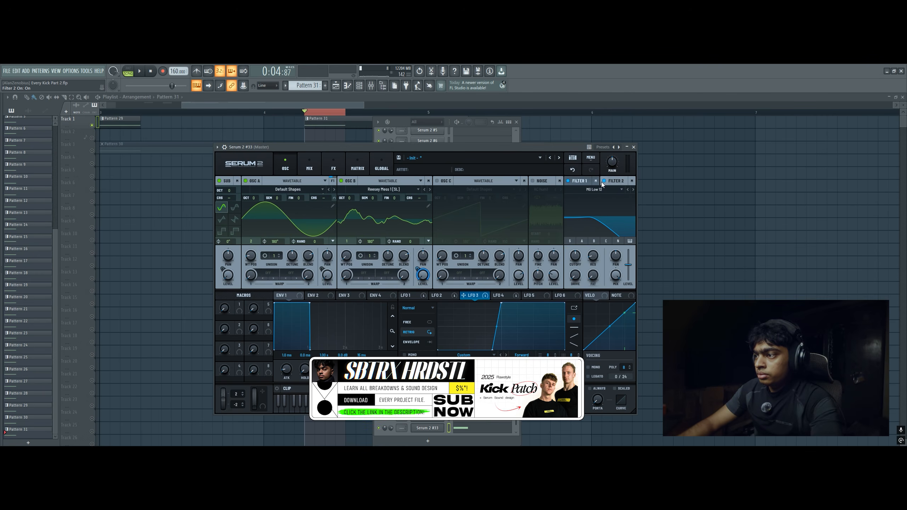
{"action": "left_click", "coordinate": [594, 241]}
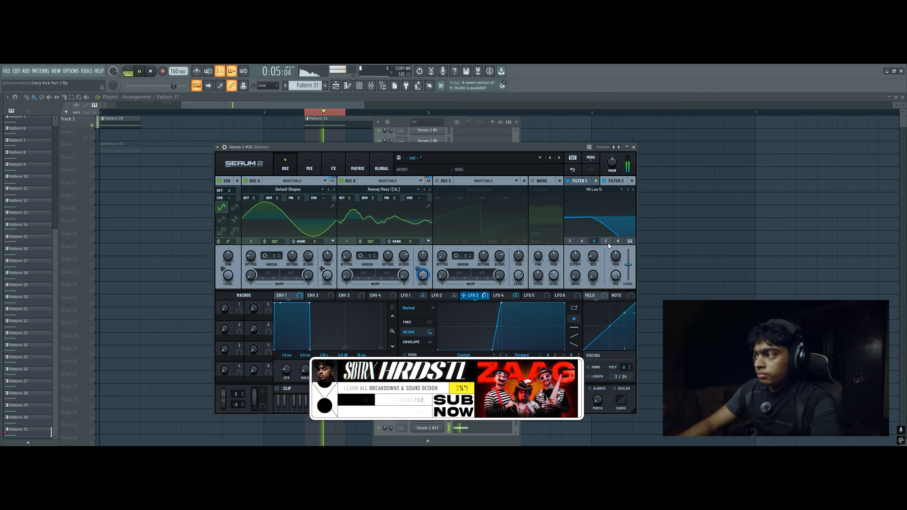
{"action": "key", "text": "space"}
{"action": "key", "text": "space"}
Set filter 2 to the High 18 type and audition the kick
{"action": "left_click", "coordinate": [602, 190]}
{"action": "mouse_move", "coordinate": [594, 199]}
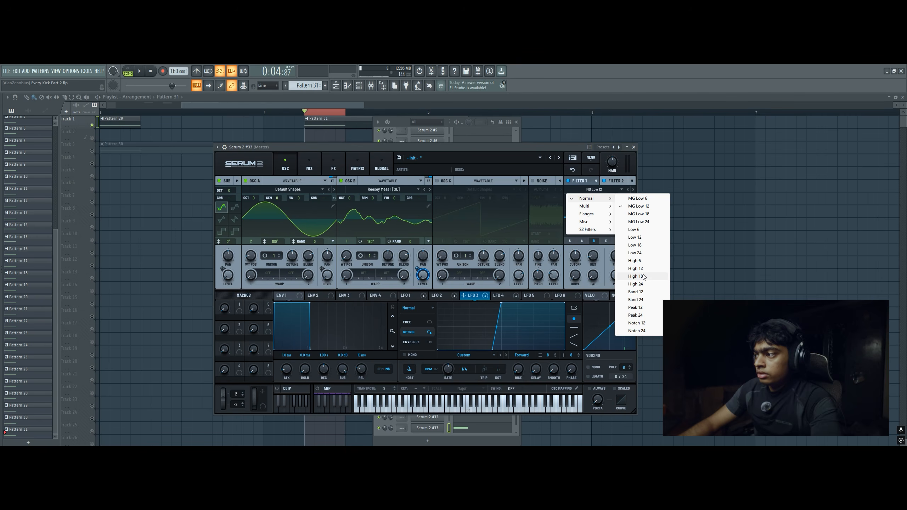
{"action": "left_click", "coordinate": [642, 276]}
{"action": "key", "text": "space"}
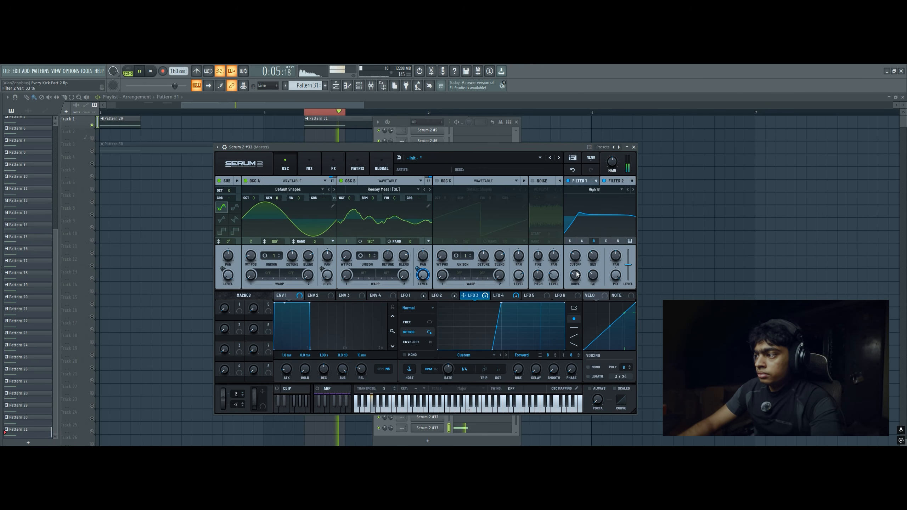
Set oscillator B to the Reesey Mess 4 [SL] wavetable with position 70 and 16 unison voices while auditioning the kick
{"action": "mouse_move", "coordinate": [348, 255]}
{"action": "left_mouse_down"}
{"action": "mouse_move", "coordinate": [348, 236]}
{"action": "mouse_move", "coordinate": [350, 263]}
{"action": "left_mouse_up"}
{"action": "left_click_drag", "start_coordinate": [387, 212], "coordinate": [386, 197]}
{"action": "left_click_drag", "start_coordinate": [384, 254], "coordinate": [382, 278]}
{"action": "key", "text": "space"}
{"action": "left_click", "coordinate": [429, 189]}
{"action": "left_click", "coordinate": [429, 189]}
{"action": "left_click", "coordinate": [430, 189]}
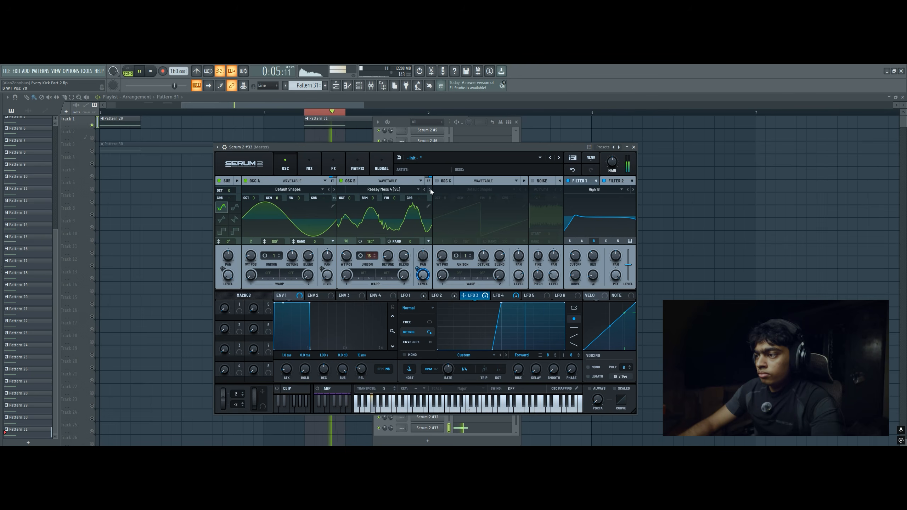
{"action": "key", "text": "space"}
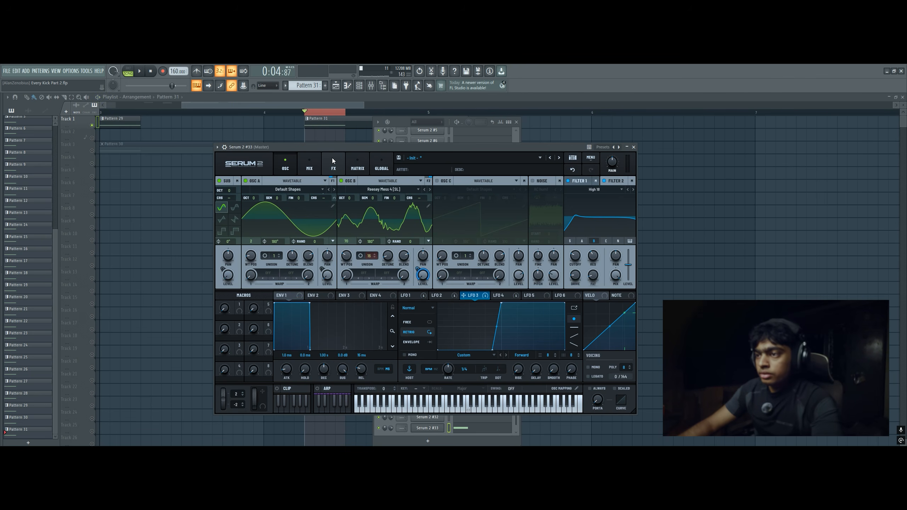
Add an equalizer ahead of the distortion and give its low band a 9.5 dB bell boost while auditioning the kick
{"action": "left_click", "coordinate": [332, 160]}
{"action": "left_click", "coordinate": [224, 193]}
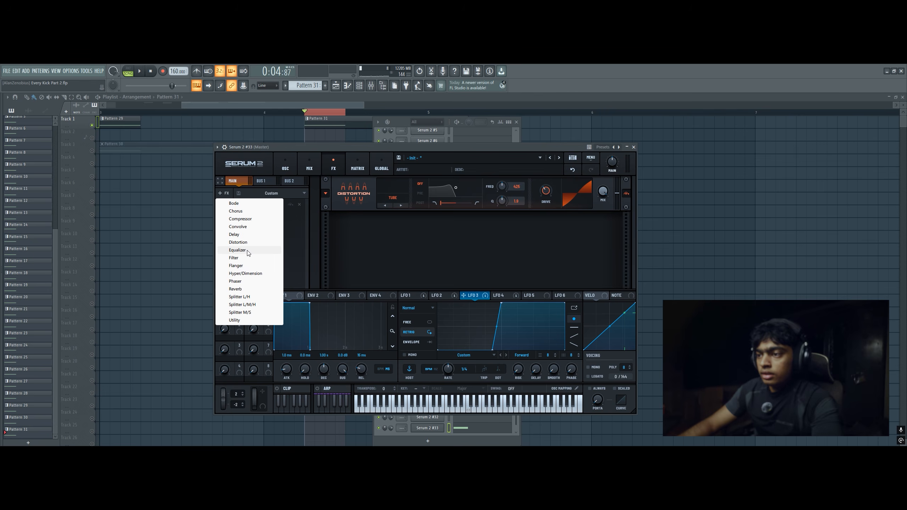
{"action": "left_click", "coordinate": [242, 251]}
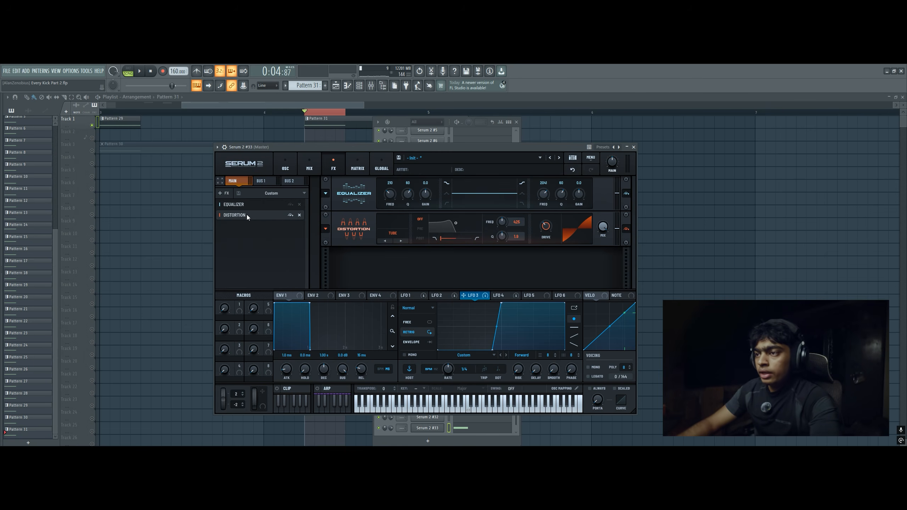
{"action": "mouse_move", "coordinate": [389, 194]}
{"action": "left_mouse_down"}
{"action": "mouse_move", "coordinate": [390, 211]}
{"action": "mouse_move", "coordinate": [424, 199]}
{"action": "mouse_move", "coordinate": [391, 194]}
{"action": "left_mouse_up"}
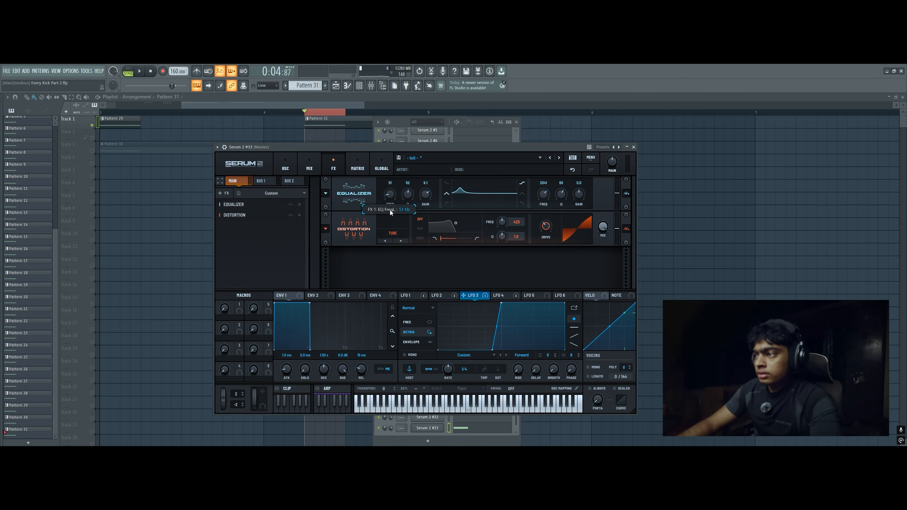
{"action": "key", "text": "space"}
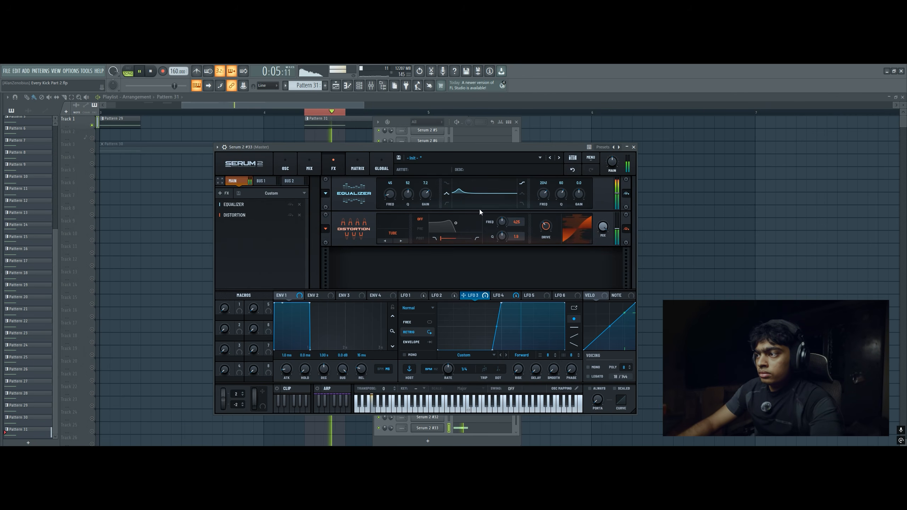
{"action": "left_click_drag", "start_coordinate": [423, 195], "coordinate": [423, 199]}
{"action": "key", "text": "space"}
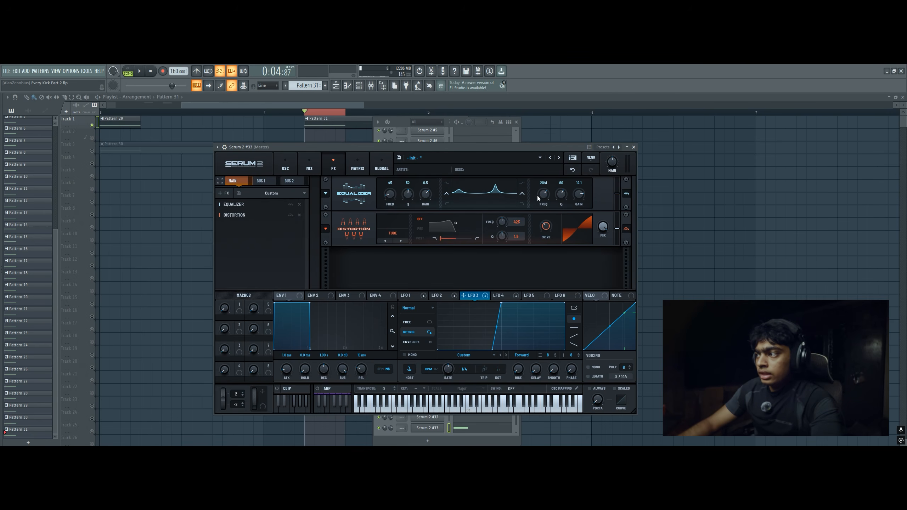
Tune the equalizer's boosted high band to about 4722 Hz with a Q of 43%, and compare the kick with the equalizer bypassed
{"action": "left_click_drag", "start_coordinate": [543, 202], "coordinate": [548, 189]}
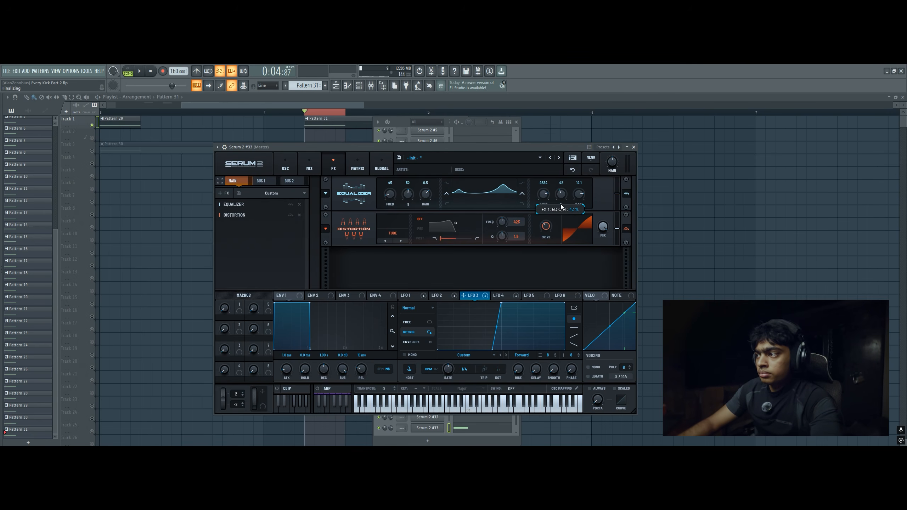
{"action": "key", "text": "space"}
{"action": "left_click_drag", "start_coordinate": [578, 195], "coordinate": [563, 202]}
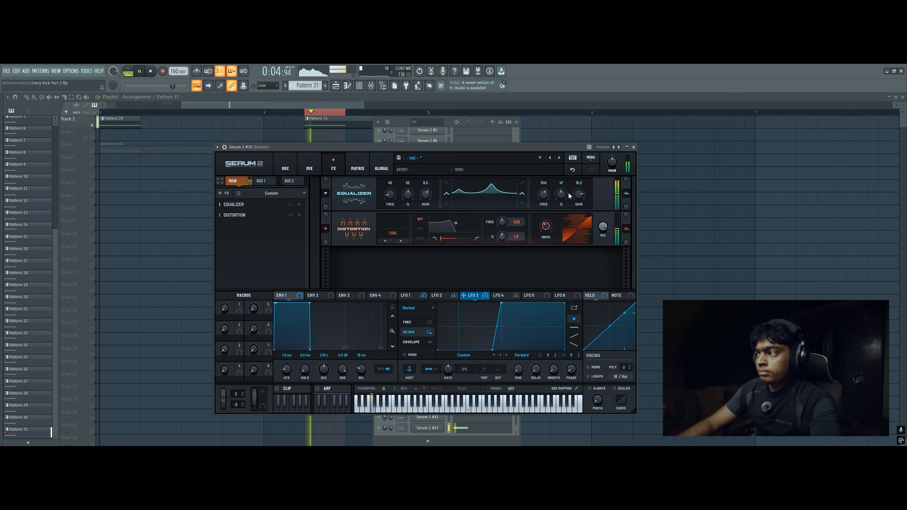
{"action": "mouse_move", "coordinate": [561, 196]}
{"action": "left_mouse_down"}
{"action": "mouse_move", "coordinate": [548, 184]}
{"action": "mouse_move", "coordinate": [544, 201]}
{"action": "left_mouse_up"}
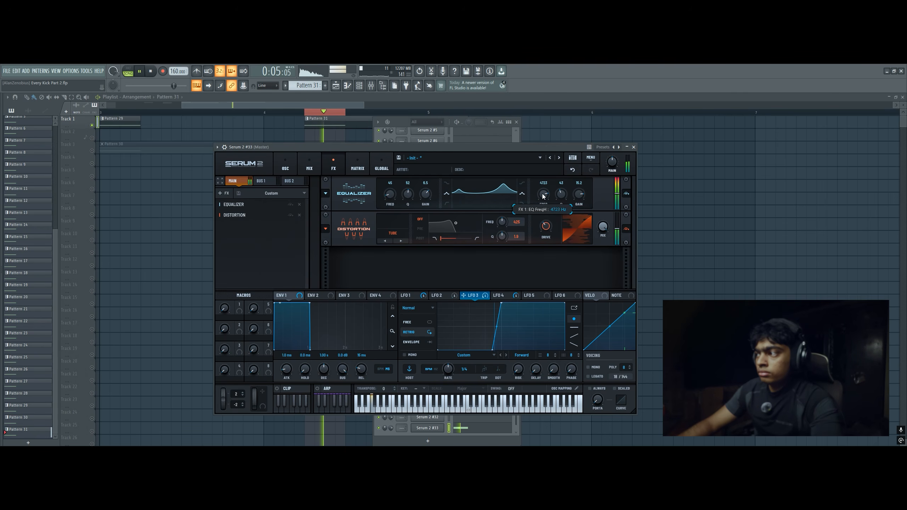
{"action": "left_click_drag", "start_coordinate": [579, 195], "coordinate": [582, 196]}
{"action": "left_click", "coordinate": [627, 195]}
{"action": "key", "text": "space"}
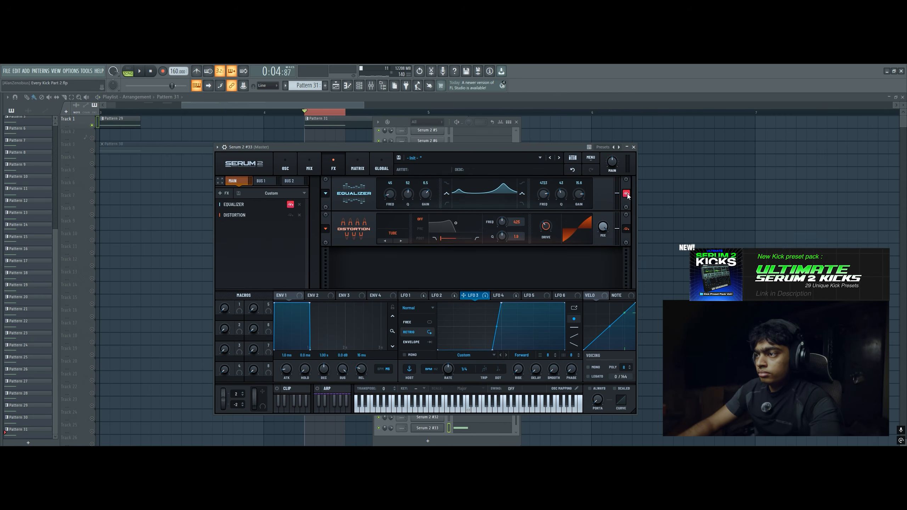
{"action": "left_click", "coordinate": [626, 195]}
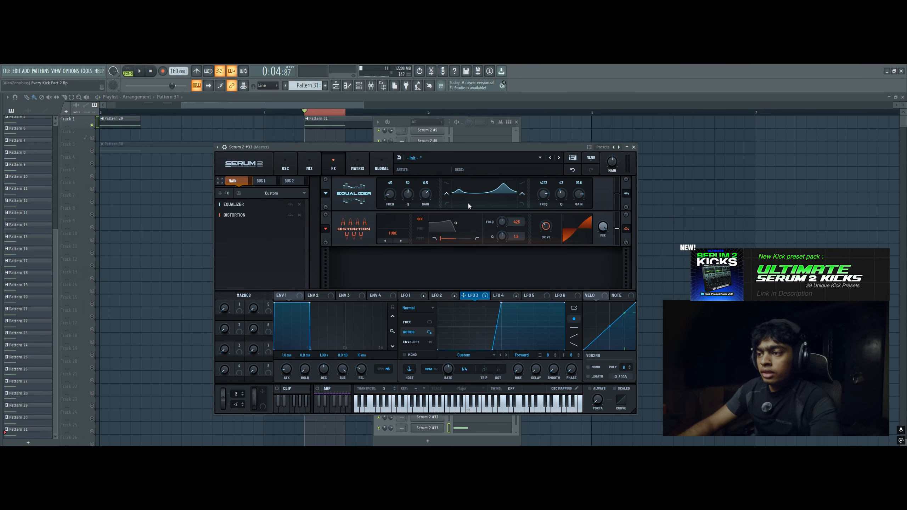
Add a second equalizer with a 24 dB cut near 283 Hz and a 17.7 dB boost near 32 Hz while auditioning
{"action": "left_click", "coordinate": [224, 194]}
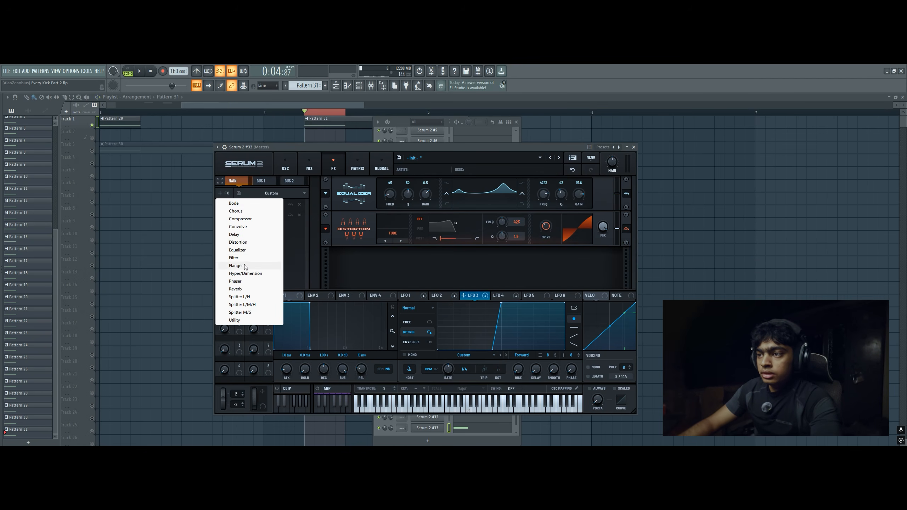
{"action": "left_click", "coordinate": [237, 250]}
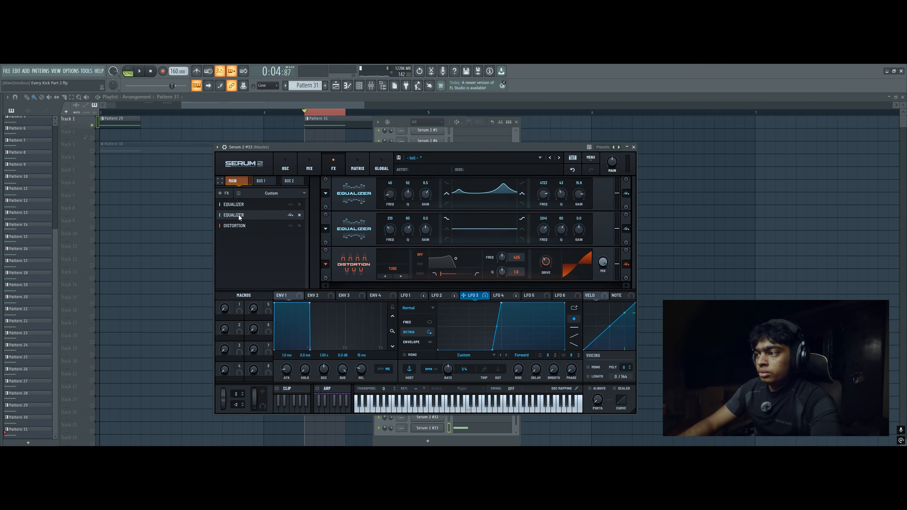
{"action": "left_click", "coordinate": [446, 229]}
{"action": "left_click_drag", "start_coordinate": [426, 230], "coordinate": [396, 228]}
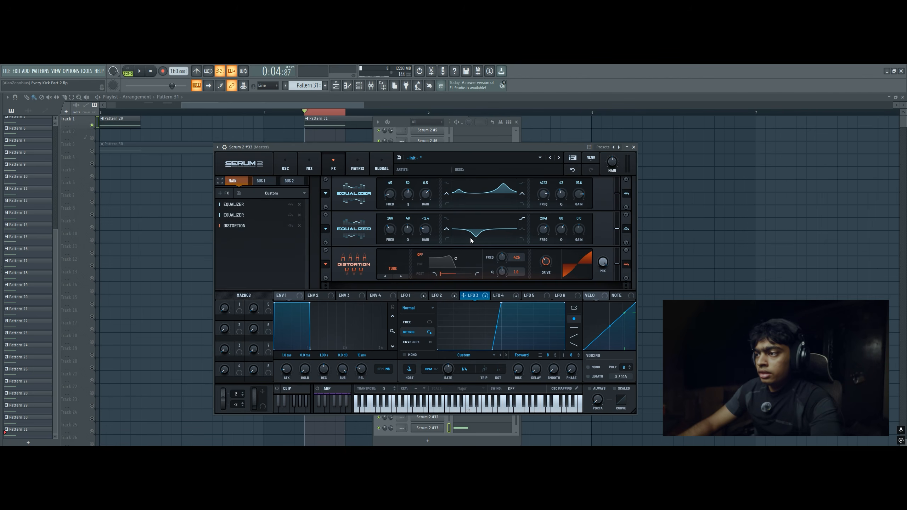
{"action": "left_click_drag", "start_coordinate": [390, 230], "coordinate": [390, 232]}
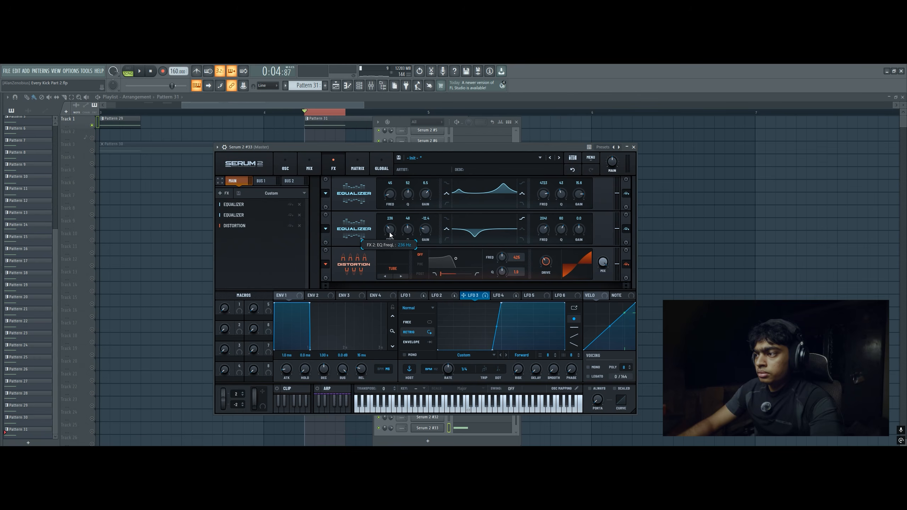
{"action": "key", "text": "space"}
{"action": "left_click_drag", "start_coordinate": [423, 229], "coordinate": [410, 259]}
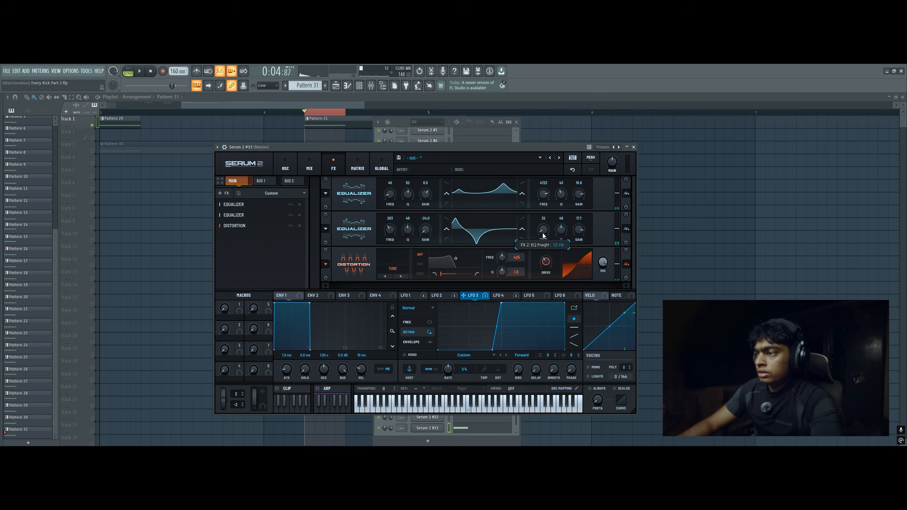
{"action": "key", "text": "space"}
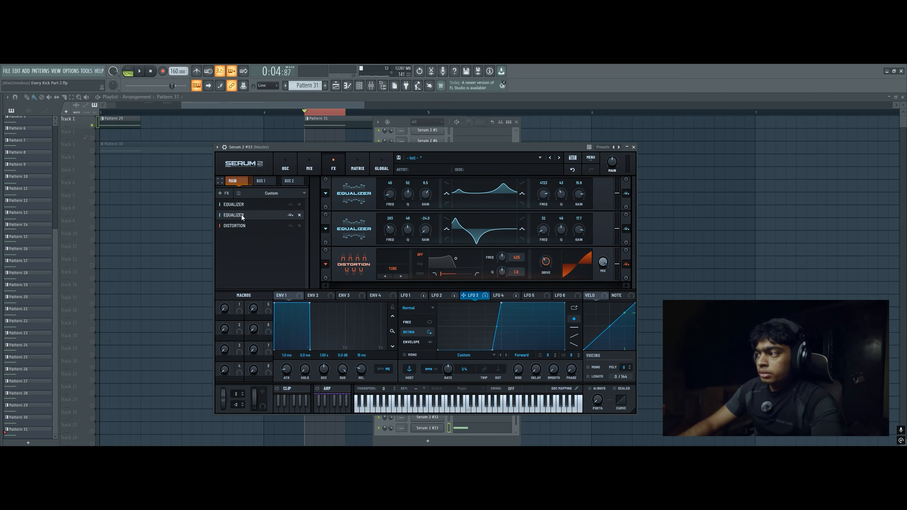
Move the second equalizer after the distortion, setting its cut to about 346 Hz and its boost to 7.2 dB near 41 Hz
{"action": "left_click_drag", "start_coordinate": [241, 214], "coordinate": [241, 230]}
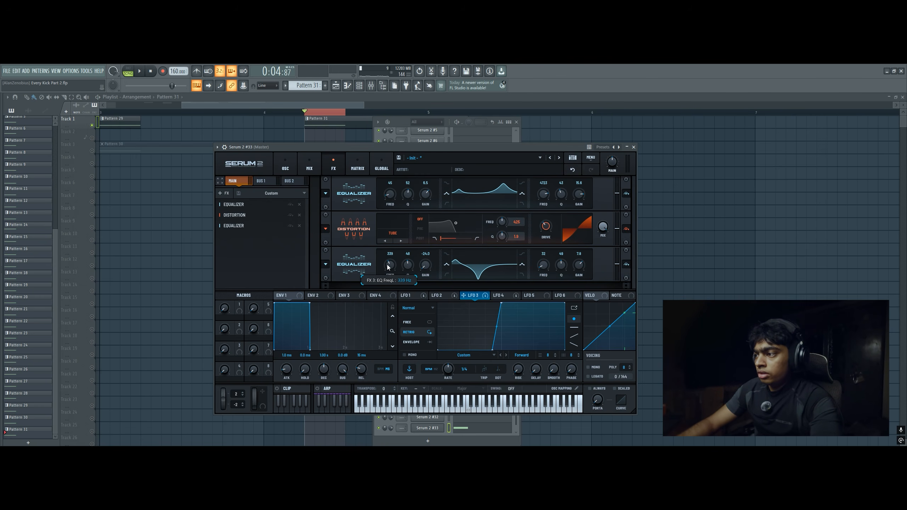
{"action": "left_click_drag", "start_coordinate": [388, 265], "coordinate": [387, 264]}
{"action": "left_click_drag", "start_coordinate": [572, 270], "coordinate": [573, 275]}
Add a third equalizer at the end of the chain with a high-shelf boost of 6.7 dB at 2041 Hz, and audition the kick
{"action": "left_click", "coordinate": [225, 195]}
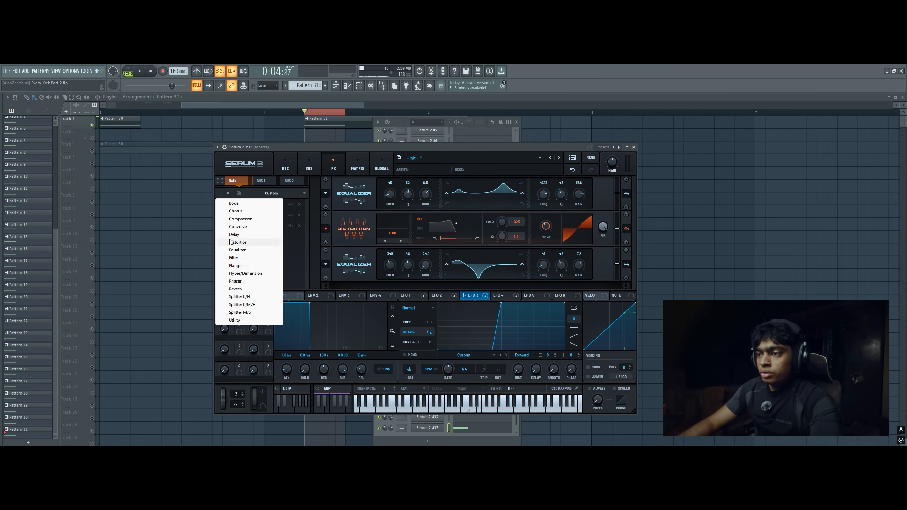
{"action": "left_click", "coordinate": [251, 250]}
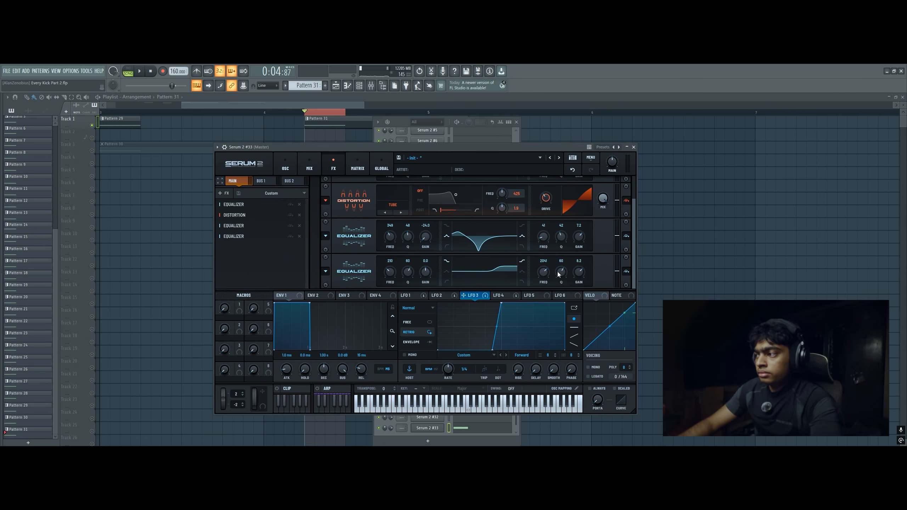
{"action": "key", "text": "space"}
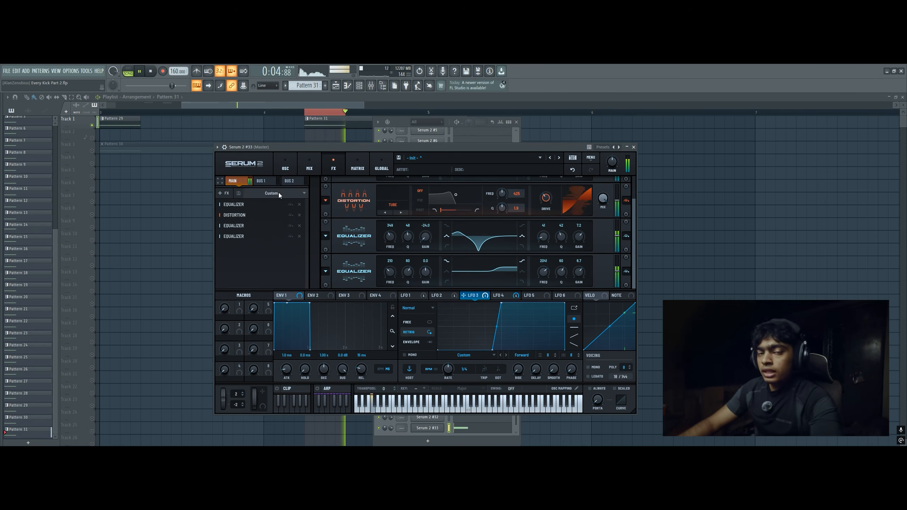
{"action": "key", "text": "space"}
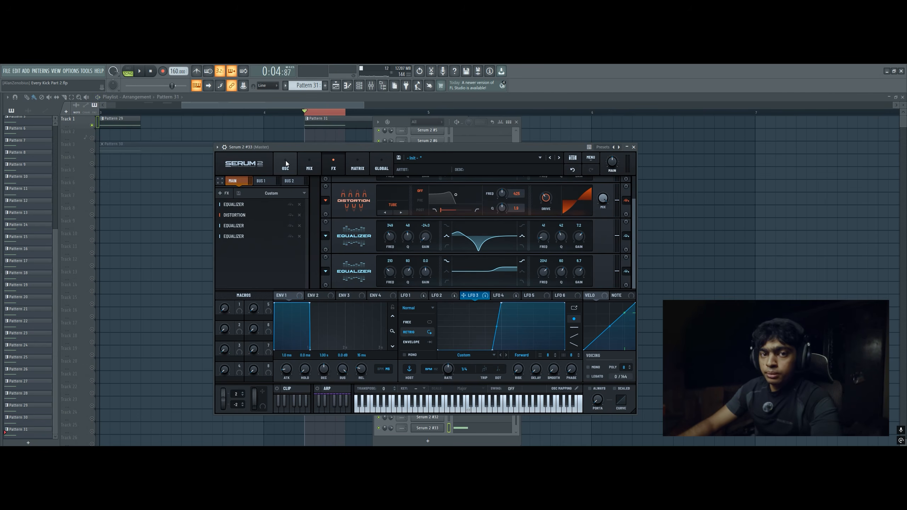
Enable the noise oscillator, load White color noise and set its stereo amount to about 30%
{"action": "left_click", "coordinate": [285, 164]}
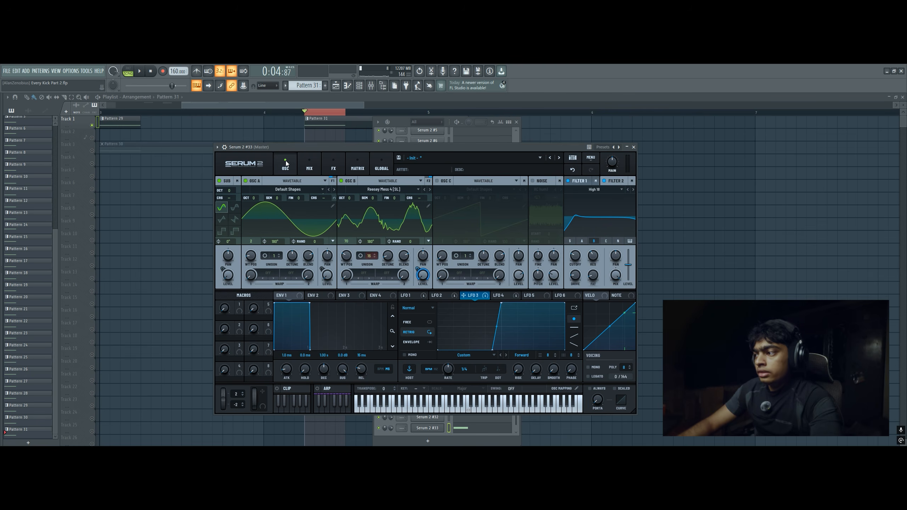
{"action": "left_click", "coordinate": [533, 181]}
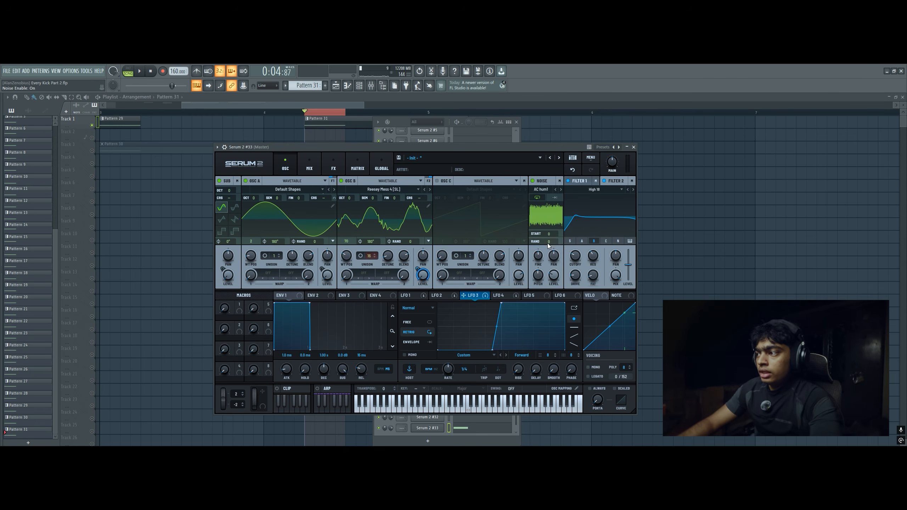
{"action": "left_click", "coordinate": [551, 189]}
{"action": "mouse_move", "coordinate": [553, 256]}
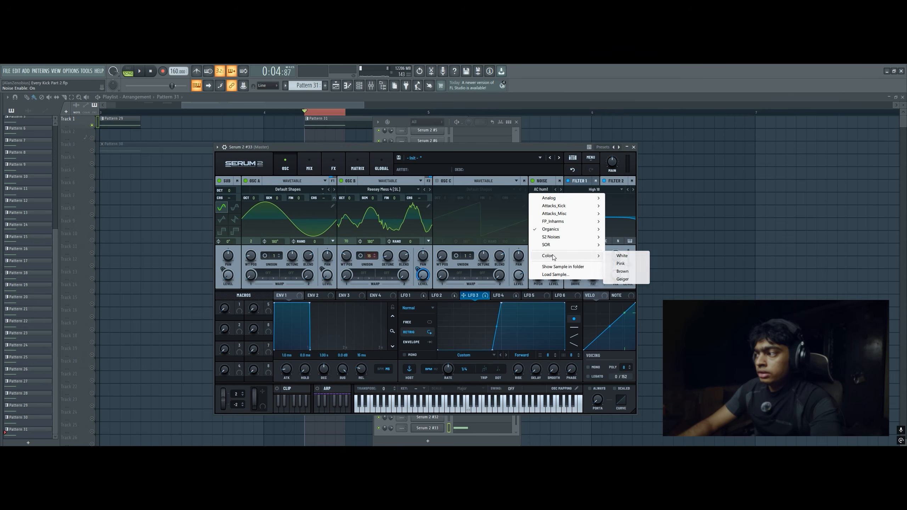
{"action": "left_click", "coordinate": [631, 256]}
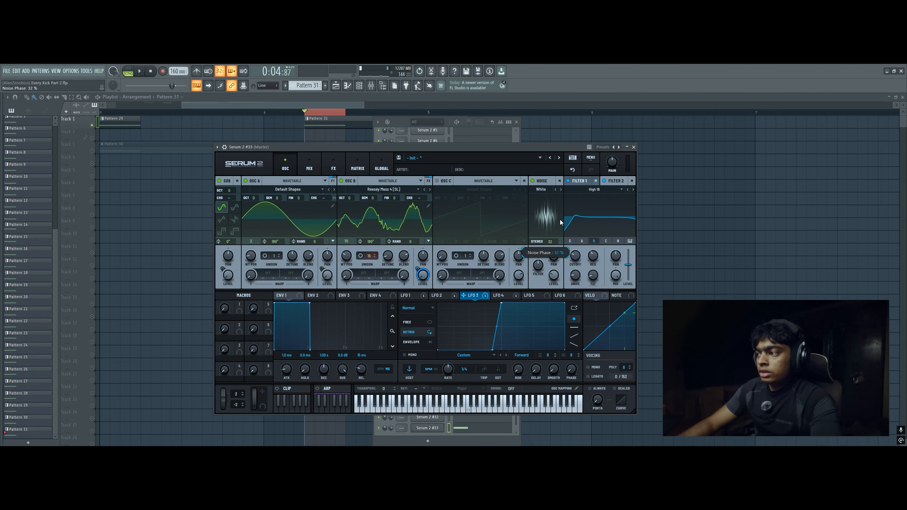
{"action": "left_click_drag", "start_coordinate": [560, 223], "coordinate": [560, 222]}
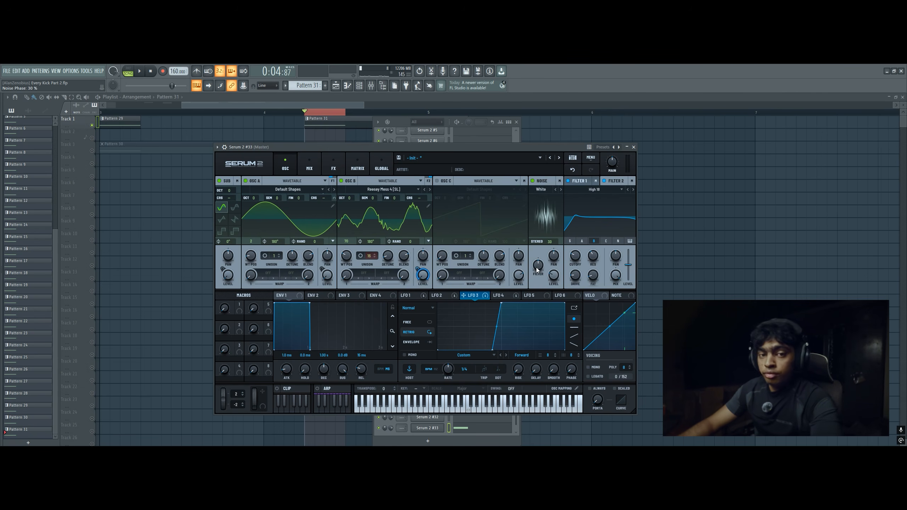
Lower the white noise level slightly while auditioning the kick
{"action": "key", "text": "space"}
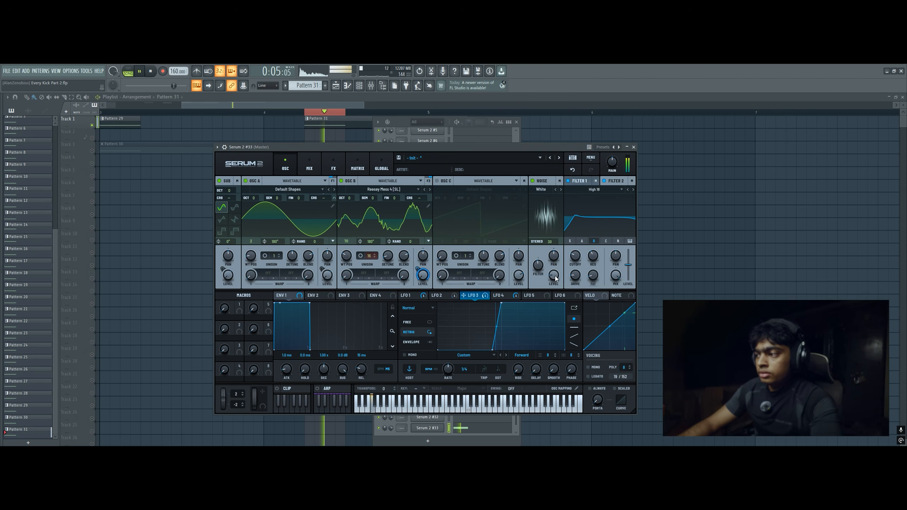
{"action": "left_click_drag", "start_coordinate": [555, 278], "coordinate": [555, 281]}
{"action": "key", "text": "space"}
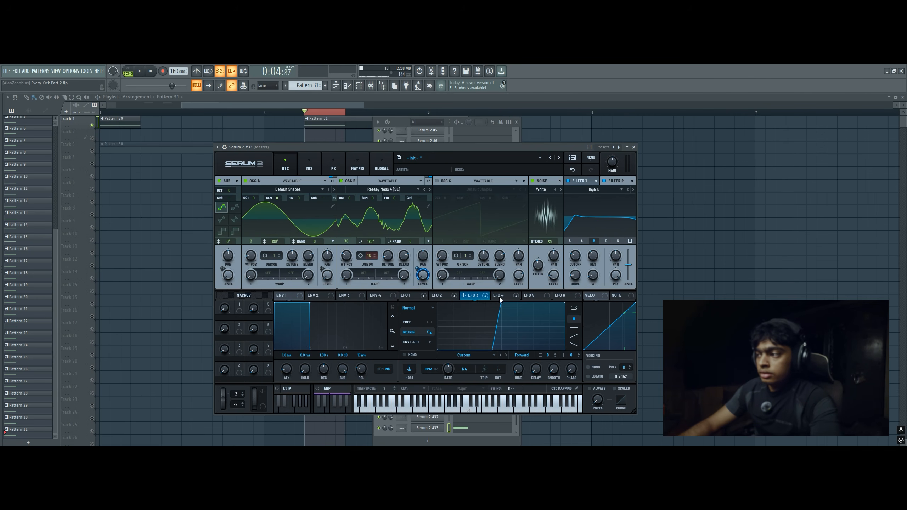
{"action": "key", "text": "space"}
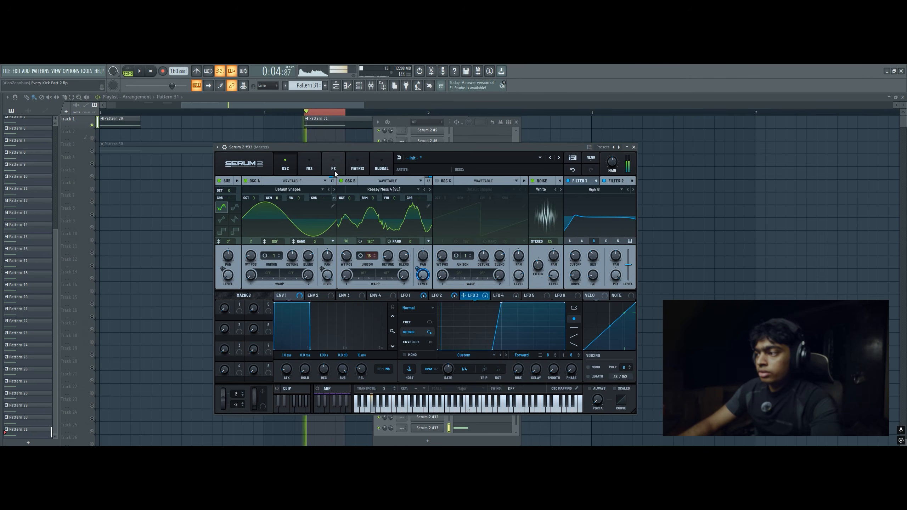
Set the last equalizer's high shelf to a boost of about 12.6 dB near 1120 Hz, and audition the kick with LFO 2's curve open
{"action": "left_click", "coordinate": [333, 169]}
{"action": "scroll", "coordinate": [380, 263], "scroll_direction": "down", "scroll_amount": 1}
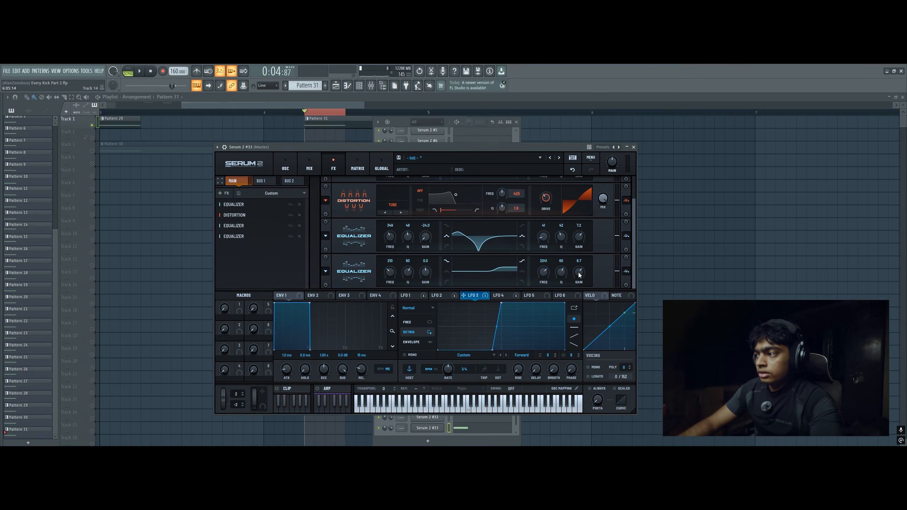
{"action": "left_click", "coordinate": [442, 295]}
{"action": "key", "text": "space"}
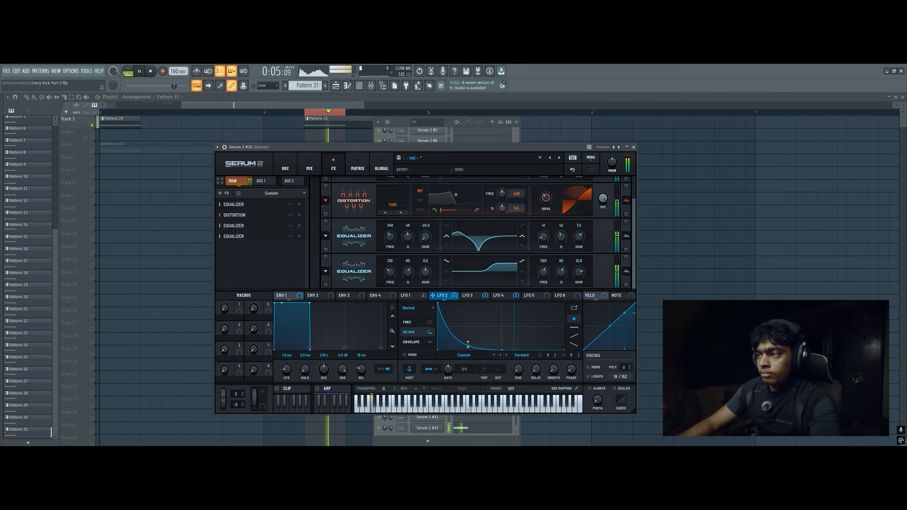
{"action": "key", "text": "space"}
Route LFO 5, shaped as a very short initial drop, to oscillator A's coarse pitch at a small amount, and audition the kick
{"action": "left_click", "coordinate": [357, 166]}
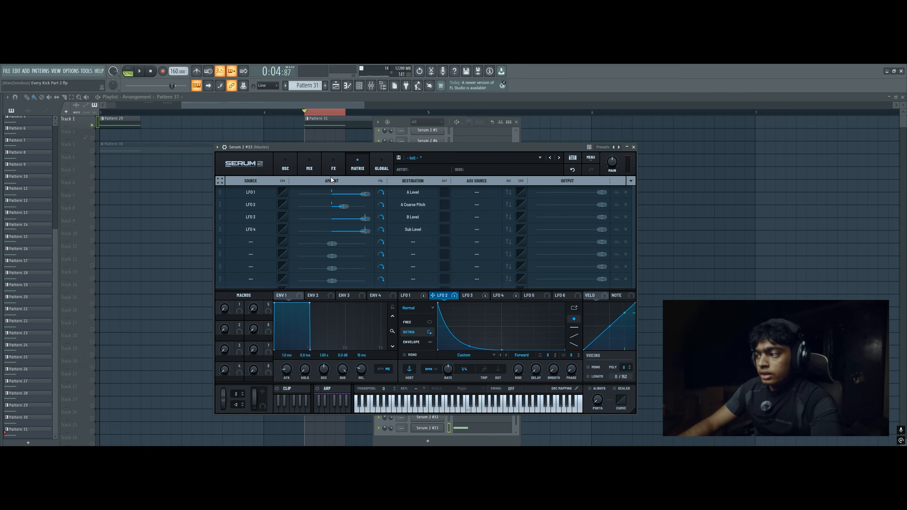
{"action": "left_click", "coordinate": [533, 295]}
{"action": "left_click_drag", "start_coordinate": [542, 297], "coordinate": [279, 244]}
{"action": "left_click", "coordinate": [412, 243]}
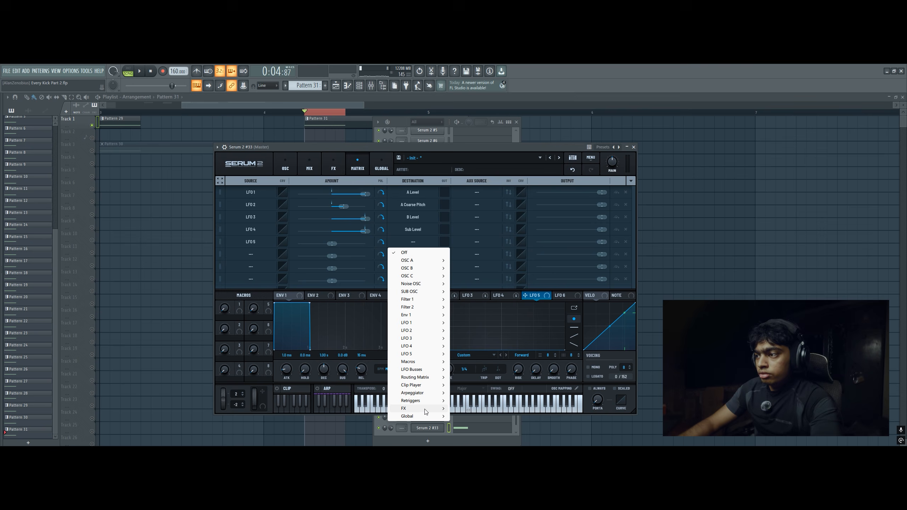
{"action": "mouse_move", "coordinate": [423, 263]}
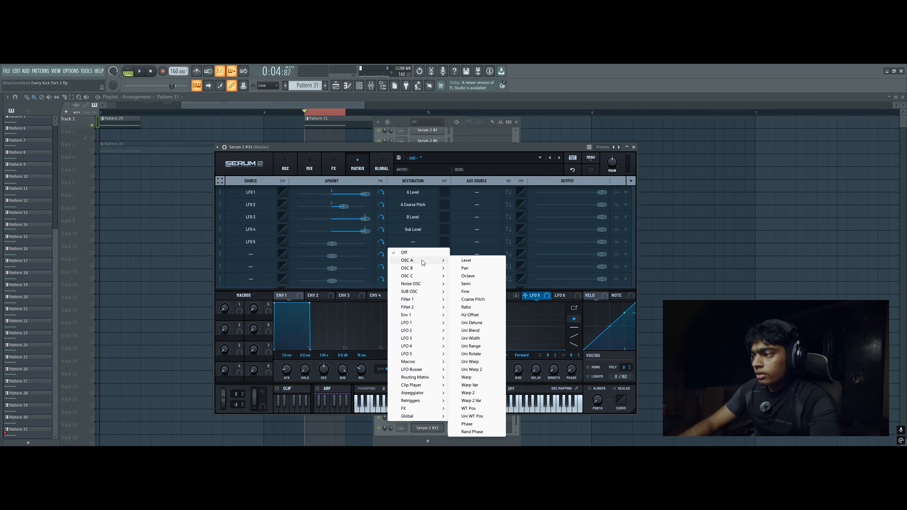
{"action": "left_click", "coordinate": [480, 301]}
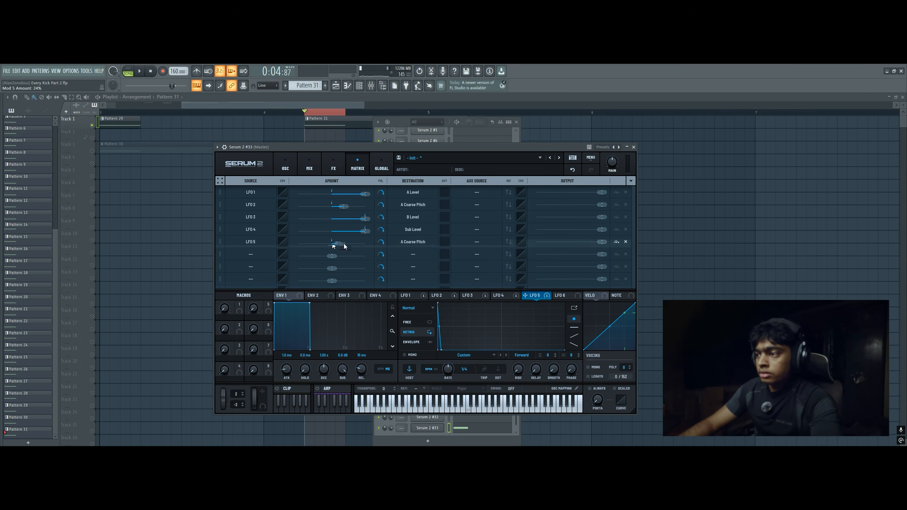
{"action": "left_click", "coordinate": [285, 164]}
{"action": "key", "text": "space"}
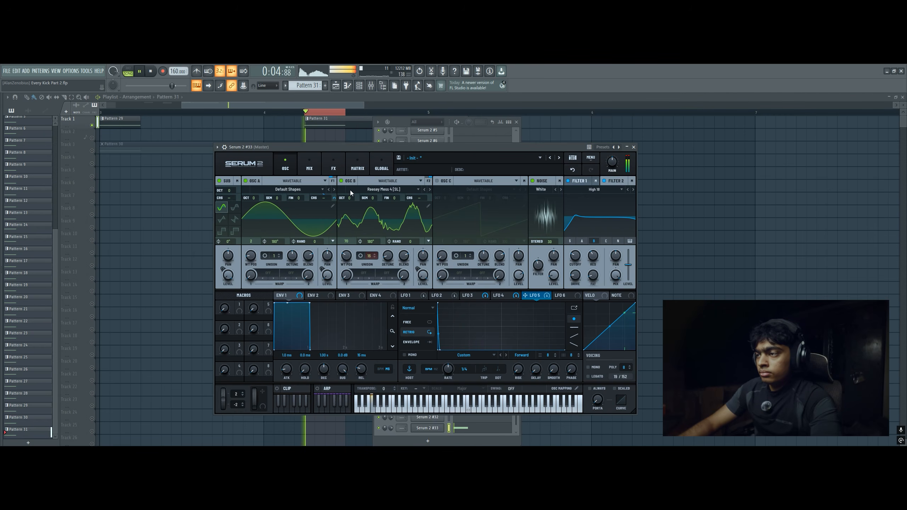
{"action": "left_click", "coordinate": [381, 164]}
{"action": "key", "text": "space"}
Add a Hall reverb at the end of the chain and modulate its mix with LFO 6, shaped as a low, late rise
{"action": "left_click", "coordinate": [357, 165]}
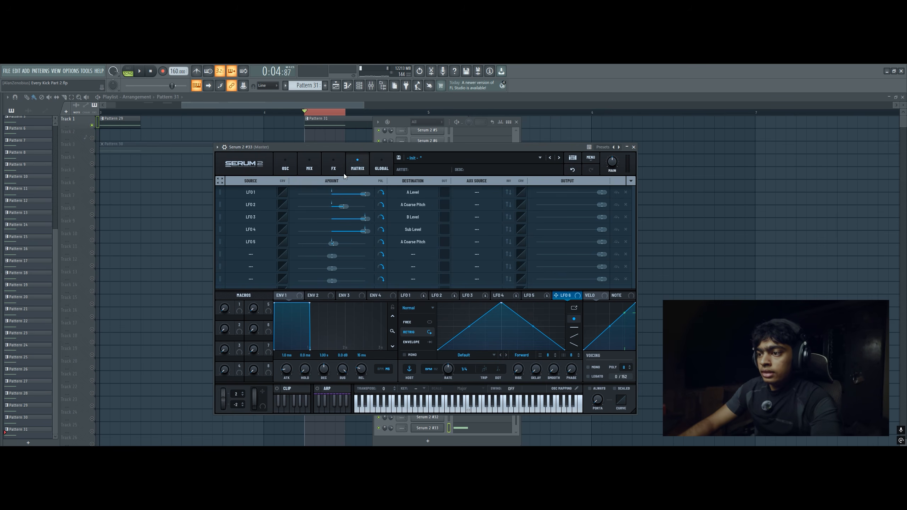
{"action": "left_click", "coordinate": [335, 167]}
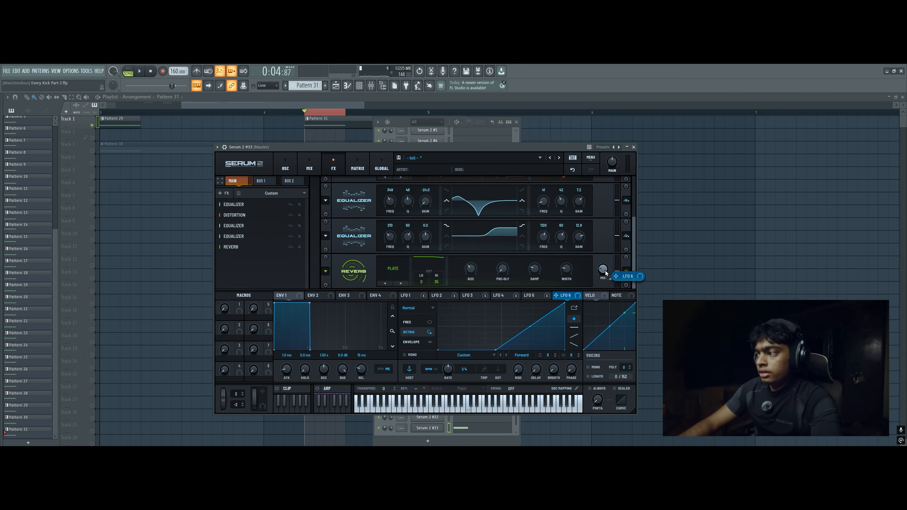
{"action": "left_click_drag", "start_coordinate": [605, 271], "coordinate": [604, 270]}
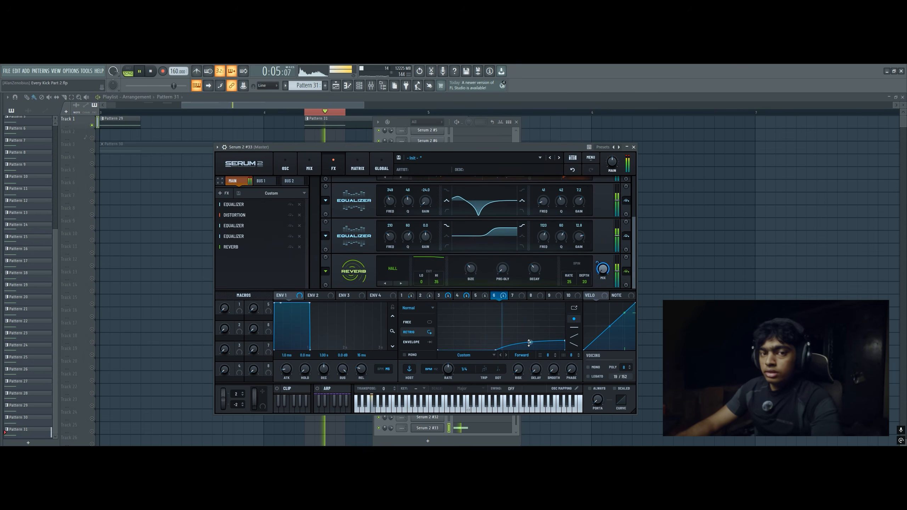
{"action": "key", "text": "space"}
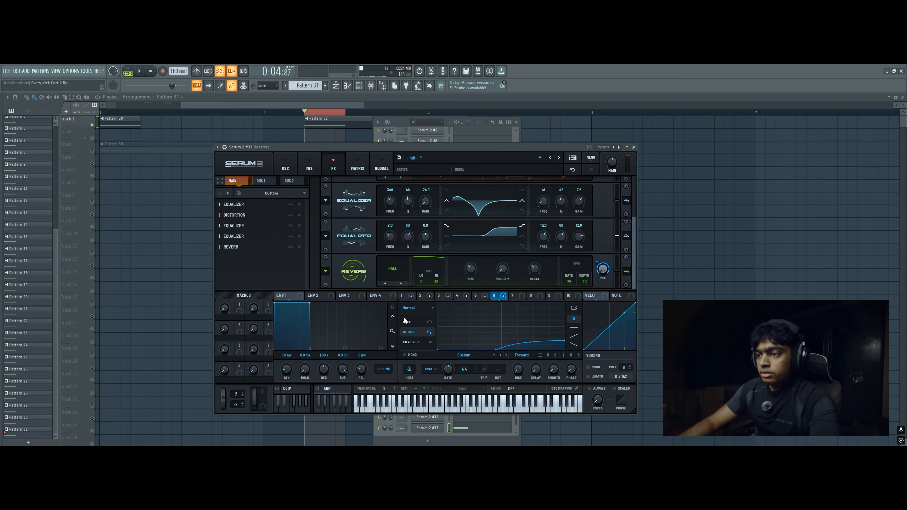
Add a multiband compressor after the reverb with 0.0 dB threshold, 1.0:1 ratio and 0.1 attack, and audition the kick
{"action": "left_click", "coordinate": [226, 194]}
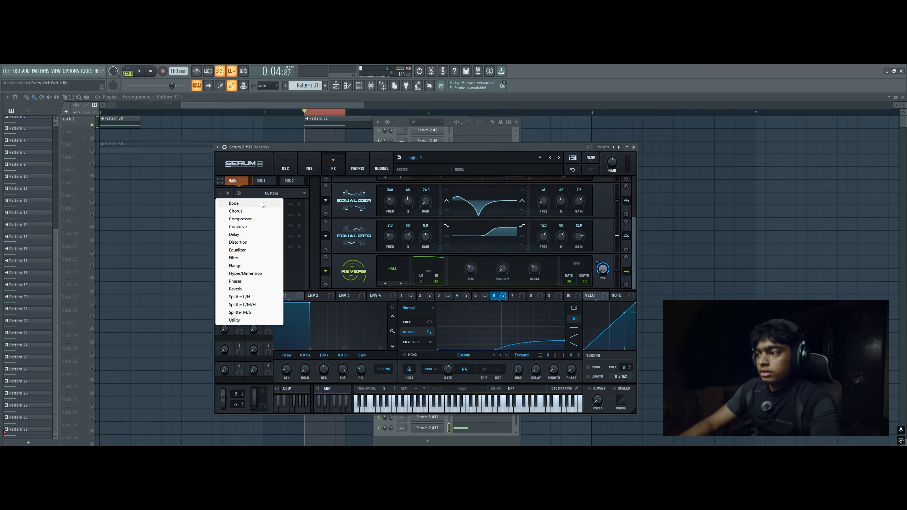
{"action": "left_click", "coordinate": [240, 219]}
{"action": "left_click", "coordinate": [390, 282]}
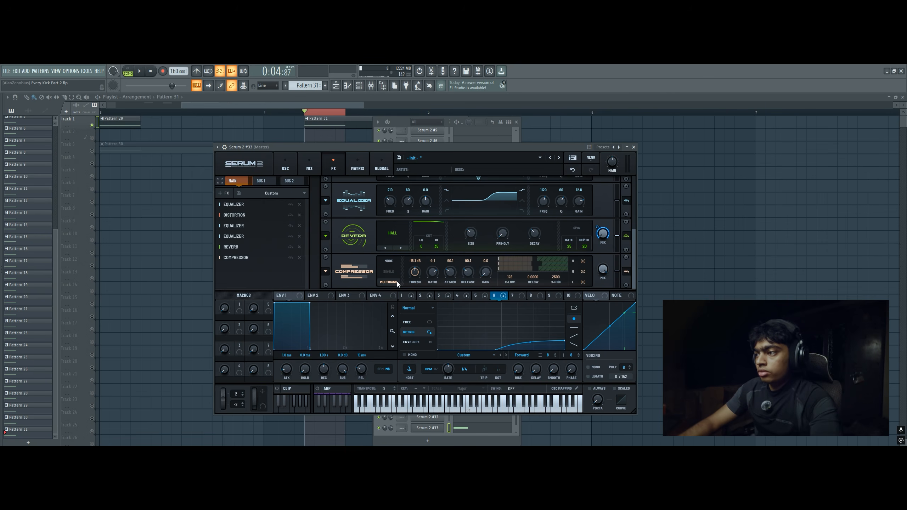
{"action": "left_click_drag", "start_coordinate": [445, 283], "coordinate": [451, 297]}
{"action": "key", "text": "space"}
{"action": "left_click", "coordinate": [407, 296]}
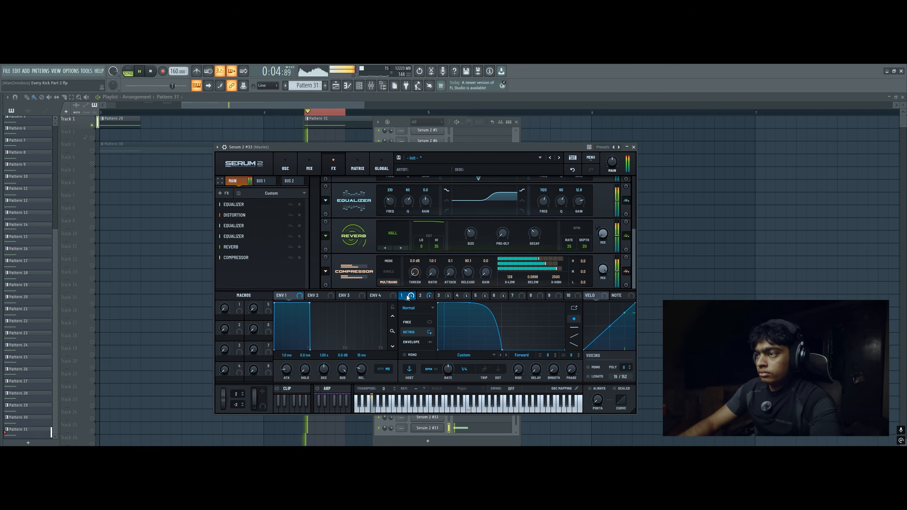
{"action": "key", "text": "space"}
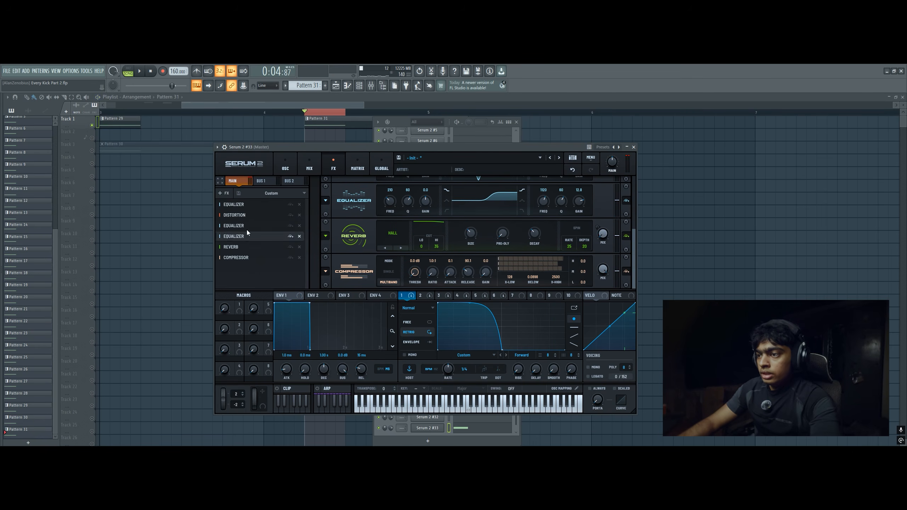
Add an equalizer between the reverb and compressor with a high-band peak boost of about 6.8 dB at 43% Q, and audition it
{"action": "left_click", "coordinate": [223, 193]}
{"action": "left_click", "coordinate": [243, 249]}
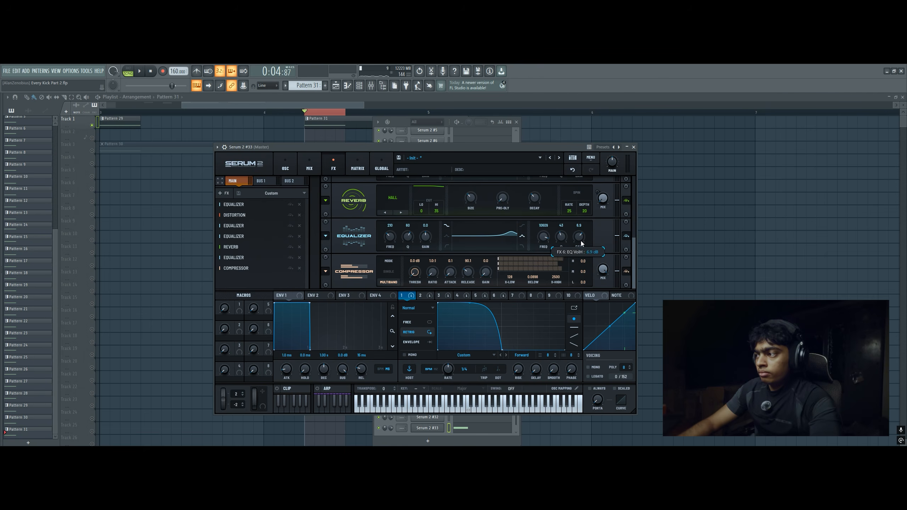
{"action": "key", "text": "space"}
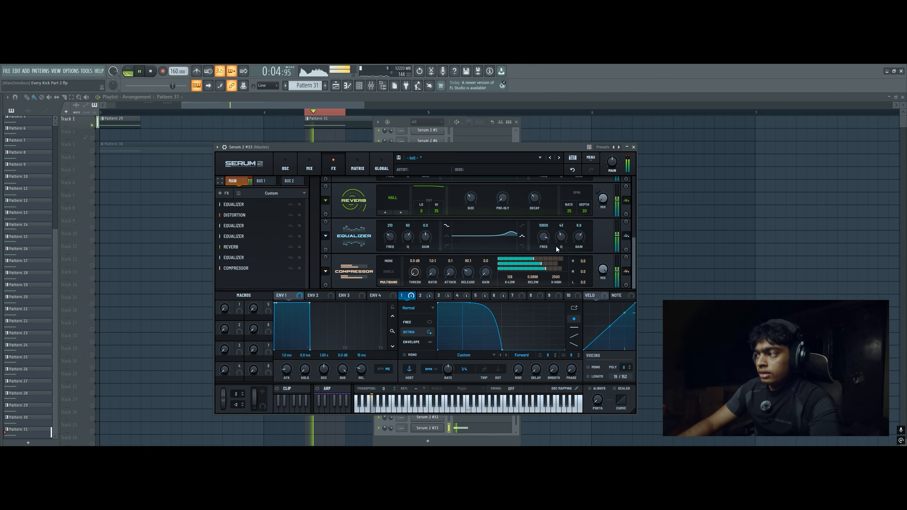
{"action": "key", "text": "space"}
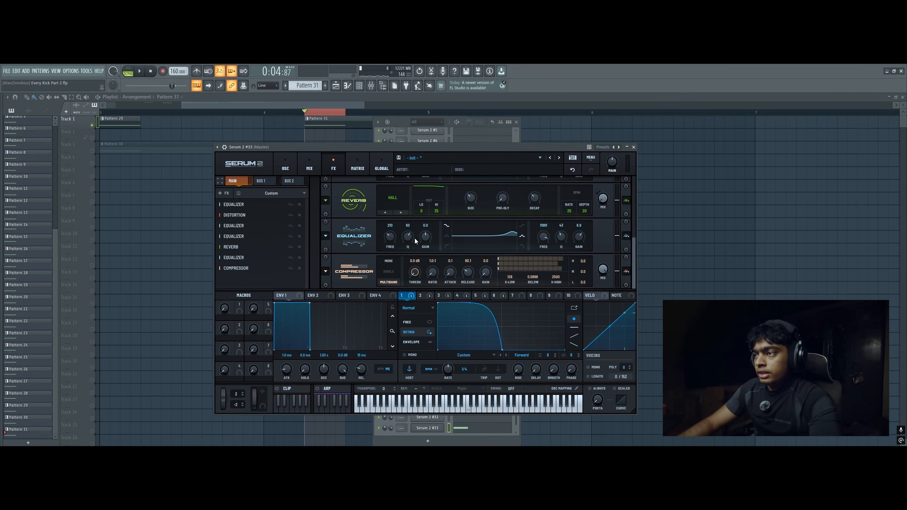
Try raising oscillator A by one octave while auditioning the kick
{"action": "scroll", "coordinate": [355, 243], "scroll_direction": "up", "scroll_amount": 1}
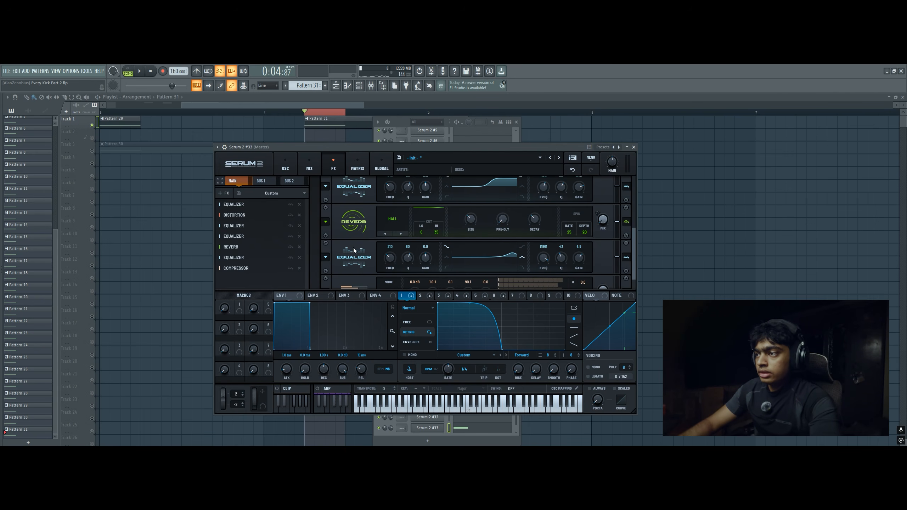
{"action": "left_click", "coordinate": [285, 165]}
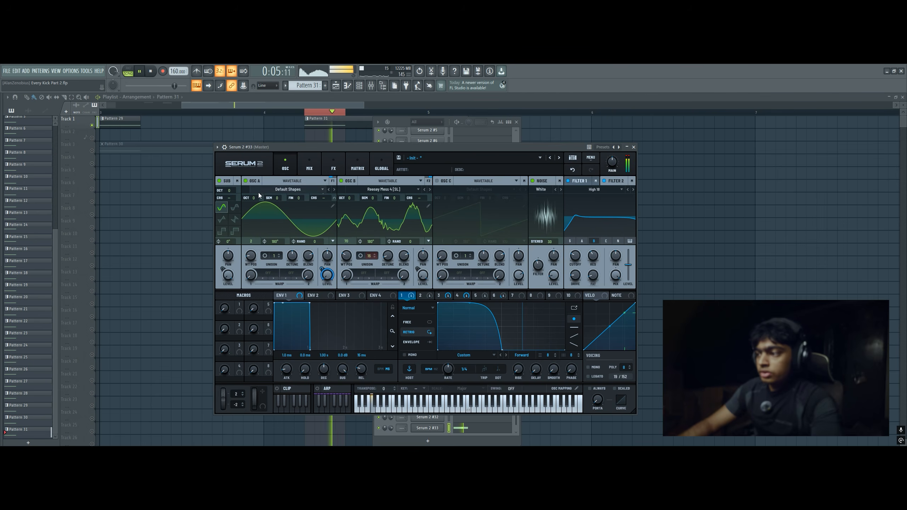
{"action": "left_click_drag", "start_coordinate": [258, 197], "coordinate": [258, 190]}
{"action": "key", "text": "space"}
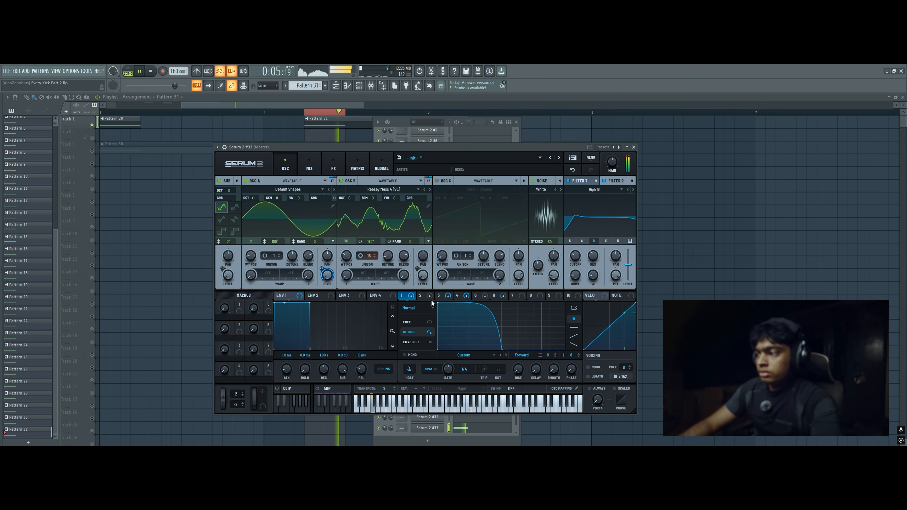
Reset oscillator A's octave to 0 and lower the starting point of LFO 5's pitch spike to about half height
{"action": "left_click", "coordinate": [427, 297]}
{"action": "left_click", "coordinate": [445, 298]}
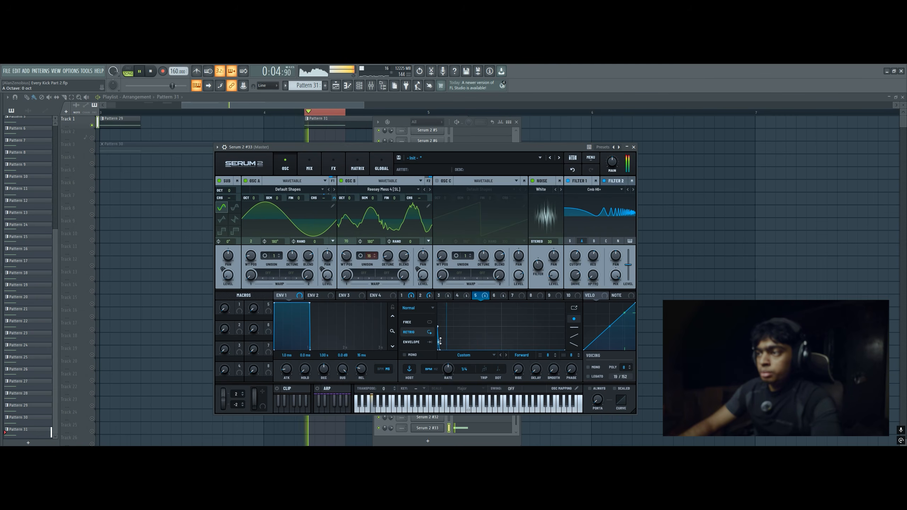
{"action": "key", "text": "space"}
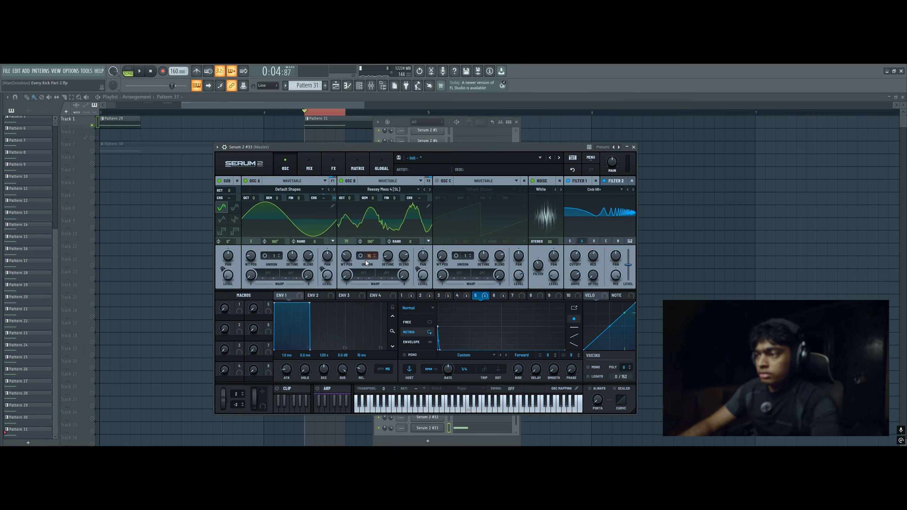
Adjust oscillator B's wavetable position and audition the kick
{"action": "left_click_drag", "start_coordinate": [348, 254], "coordinate": [346, 257]}
{"action": "key", "text": "space"}
{"action": "key", "text": "space"}
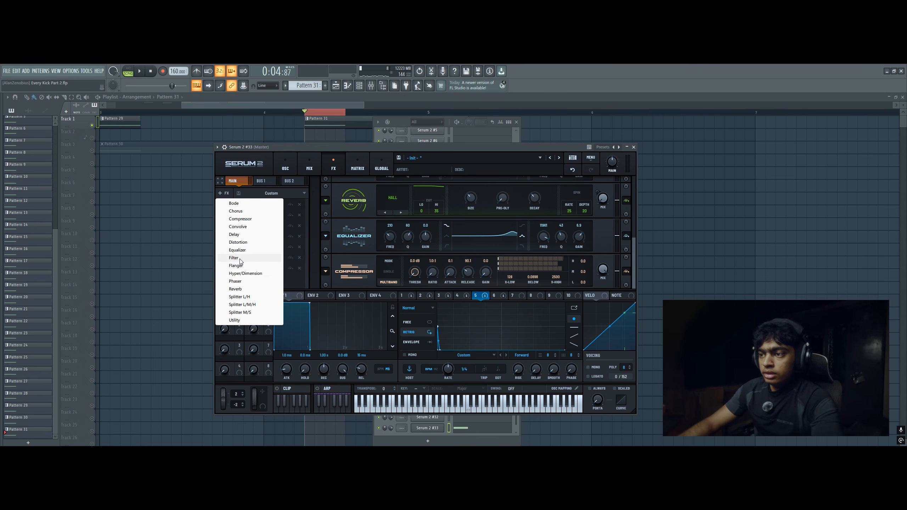
Add a filter effect between the first equalizer and the distortion, and set its type to Cmb HL6+
{"action": "left_click", "coordinate": [239, 259]}
{"action": "left_click_drag", "start_coordinate": [244, 279], "coordinate": [244, 216]}
{"action": "left_click", "coordinate": [244, 216]}
{"action": "left_click", "coordinate": [407, 193]}
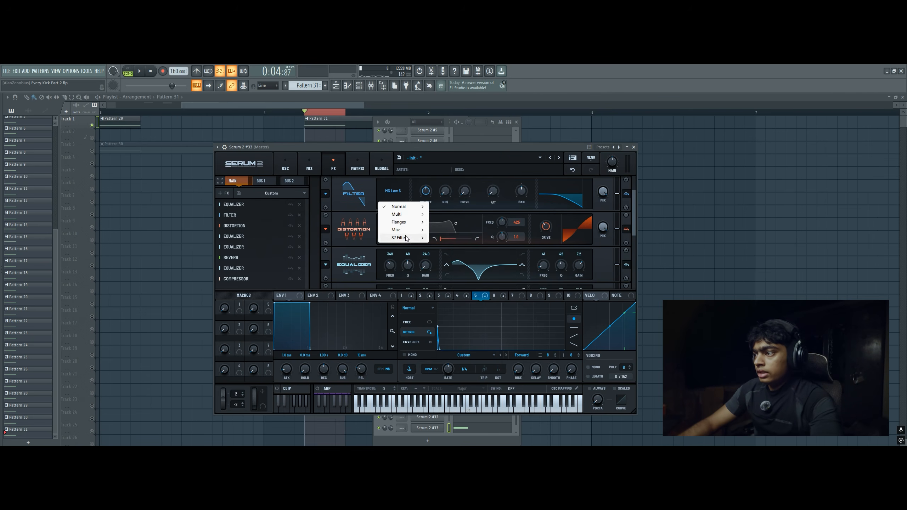
{"action": "mouse_move", "coordinate": [399, 222]}
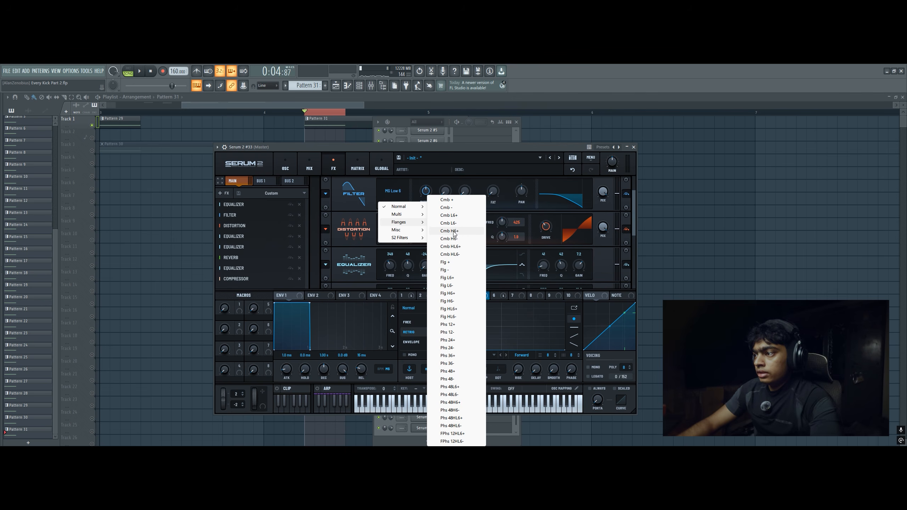
{"action": "left_click", "coordinate": [464, 246]}
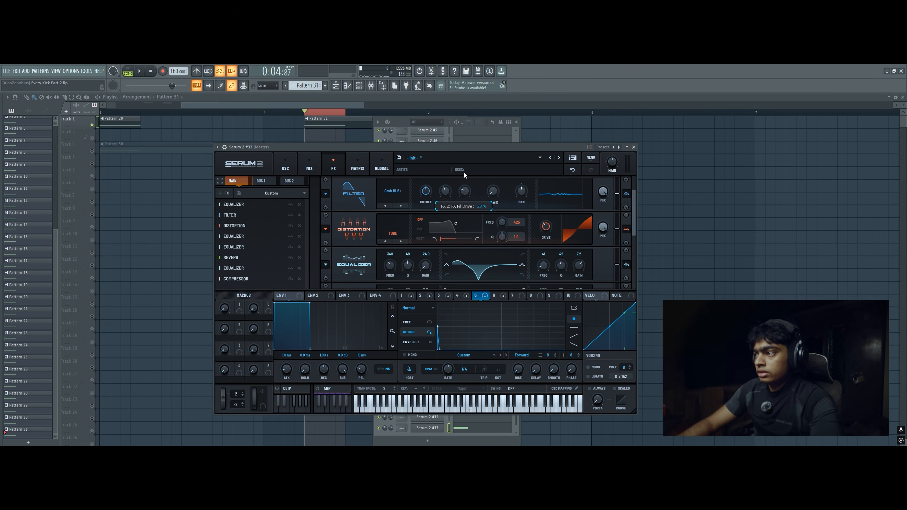
Audition the kick and review its equalizer, comb filter and LFO settings
{"action": "key", "text": "space"}
{"action": "scroll", "coordinate": [448, 196], "scroll_direction": "up", "scroll_amount": 1}
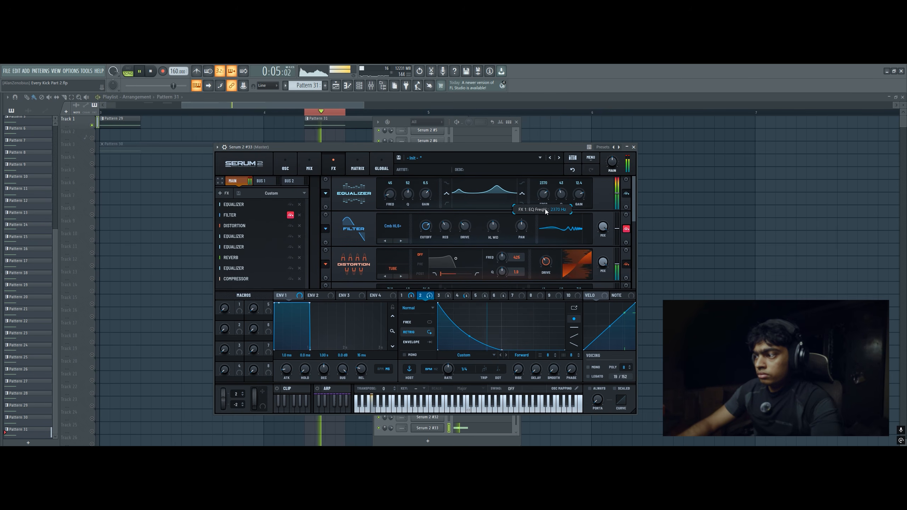
{"action": "scroll", "coordinate": [544, 195], "scroll_direction": "down", "scroll_amount": 2}
{"action": "left_click", "coordinate": [512, 296]}
{"action": "scroll", "coordinate": [438, 426], "scroll_direction": "down", "scroll_amount": 2}
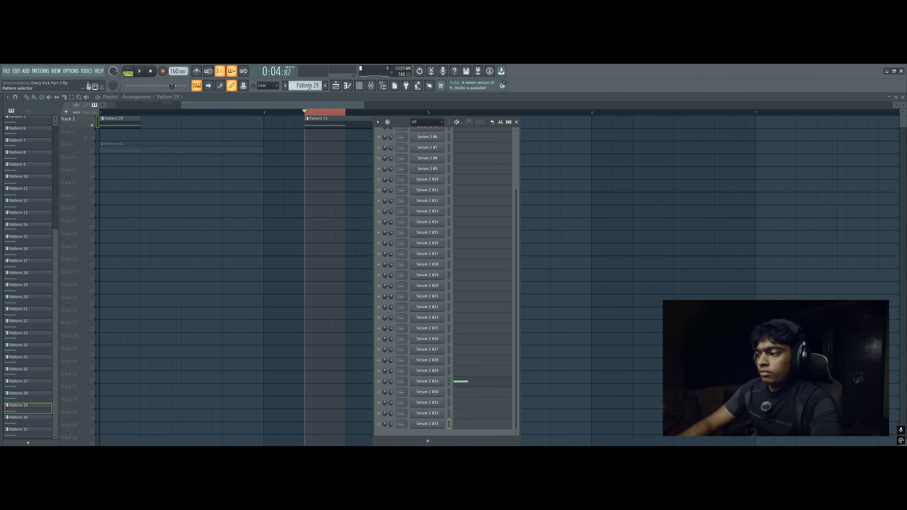
Add a new Serum 2 instrument at the end of the channel list for Pattern 32
{"action": "scroll", "coordinate": [310, 87], "scroll_direction": "down", "scroll_amount": 3}
{"action": "left_click", "coordinate": [428, 441]}
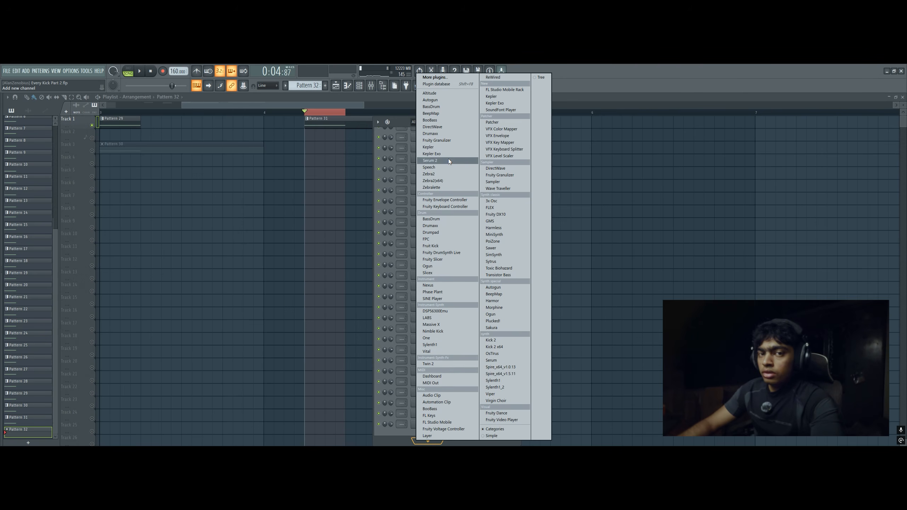
{"action": "left_click", "coordinate": [449, 160]}
{"action": "left_click_drag", "start_coordinate": [187, 129], "coordinate": [418, 148]}
{"action": "left_click", "coordinate": [396, 120]}
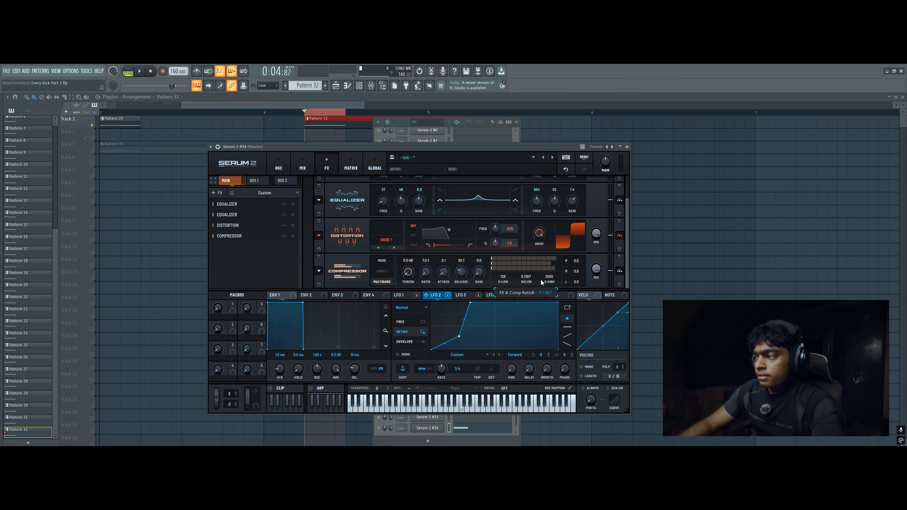
While auditioning the new kick, lower LFO 2's middle point almost to the floor and set Filter 1's cutoff to 1202 Hz
{"action": "key", "text": "space"}
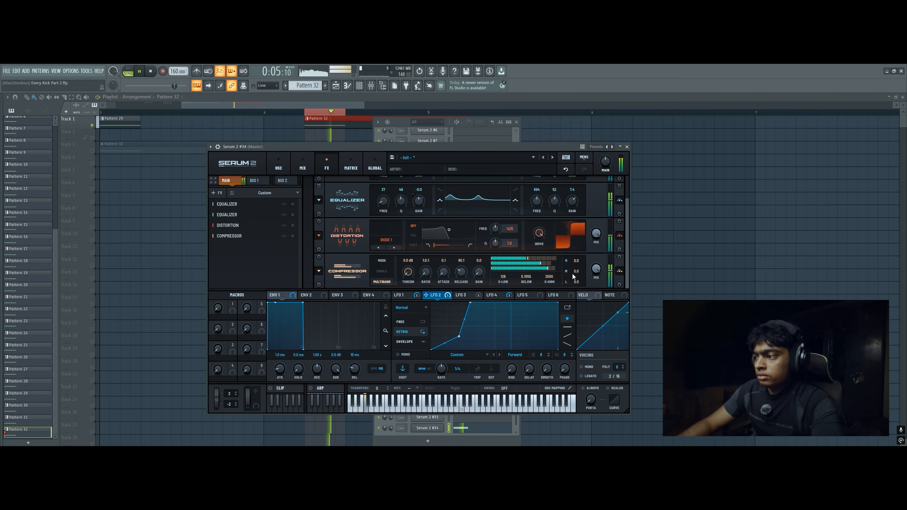
{"action": "left_click", "coordinate": [279, 166]}
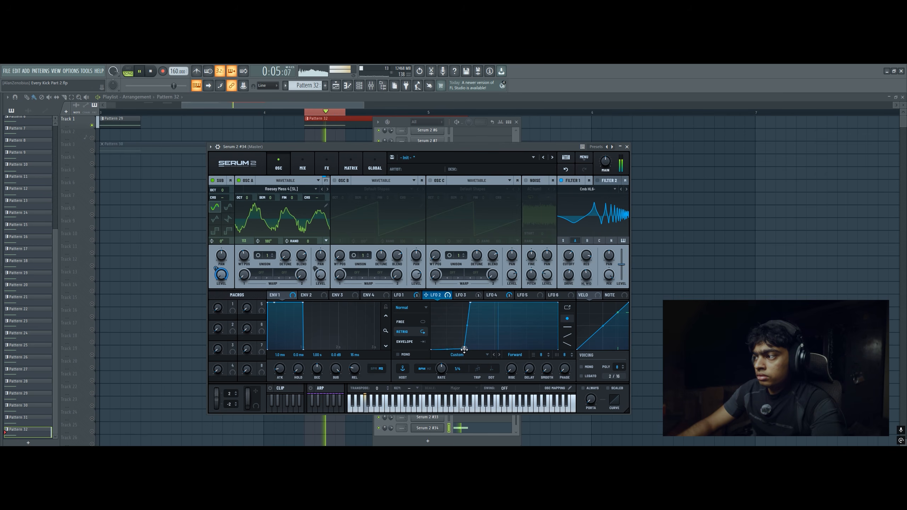
{"action": "left_click_drag", "start_coordinate": [571, 259], "coordinate": [570, 263]}
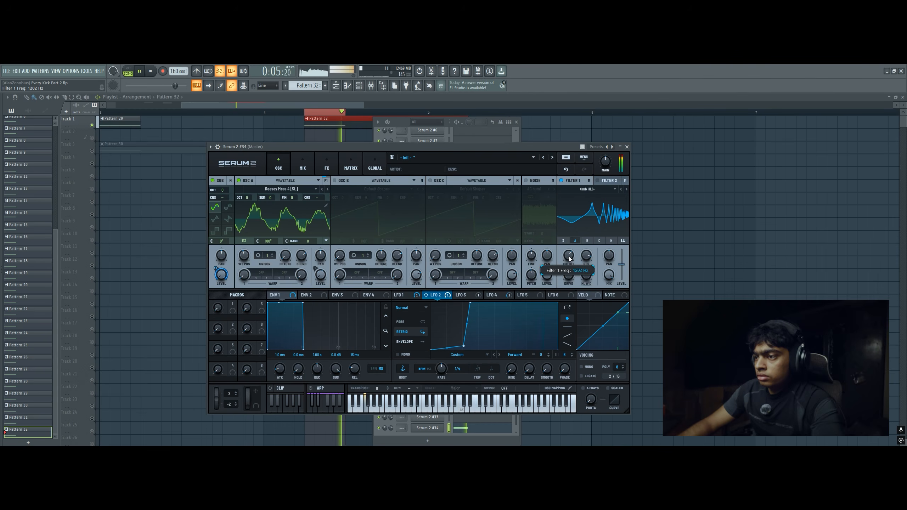
Try different wavetables for oscillator A, ending on Dist d00t, and adjust the wavetable position
{"action": "left_click_drag", "start_coordinate": [244, 260], "coordinate": [242, 282]}
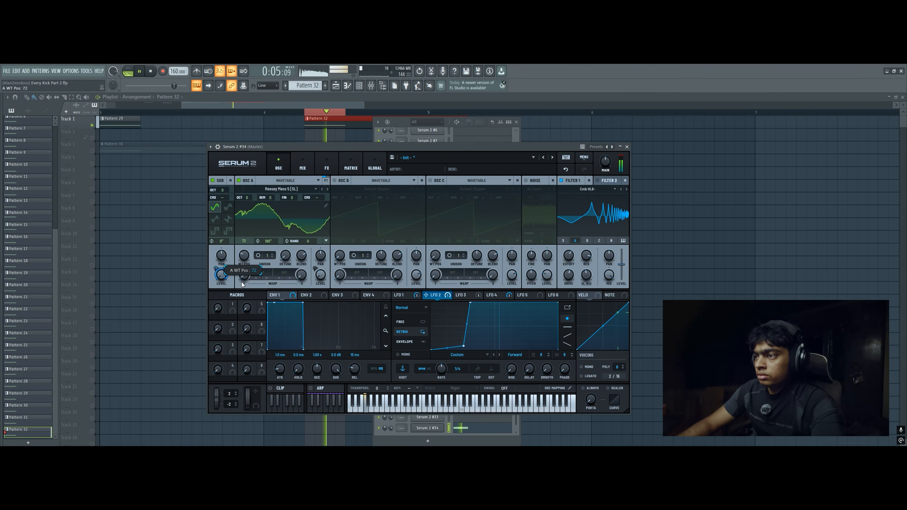
{"action": "left_click", "coordinate": [329, 189]}
{"action": "left_click", "coordinate": [328, 189]}
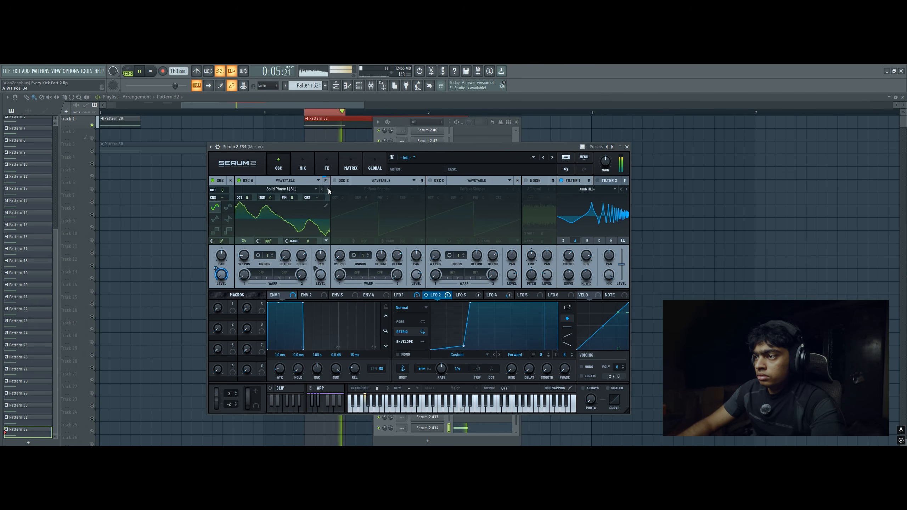
{"action": "left_click_drag", "start_coordinate": [243, 256], "coordinate": [246, 247]}
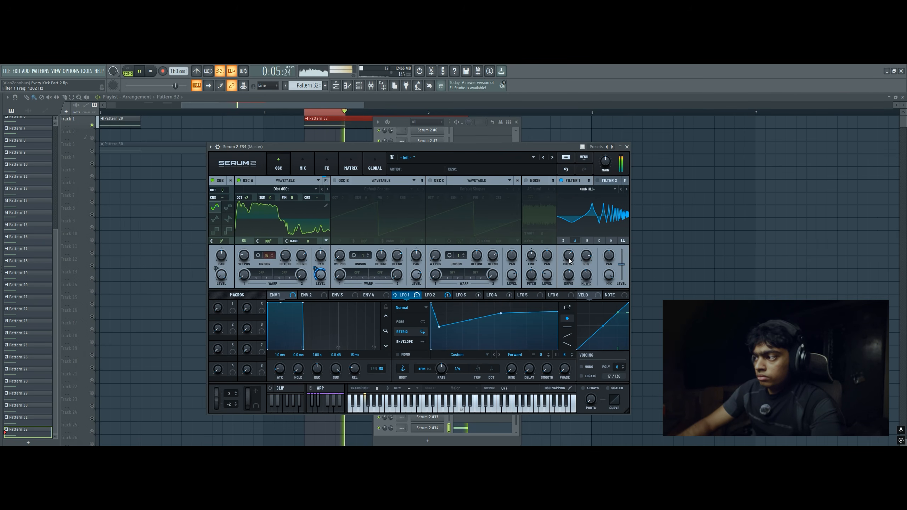
Sweep Filter 1's cutoff while auditioning and change its type to Cmb H6-
{"action": "scroll", "coordinate": [570, 257], "scroll_direction": "down", "scroll_amount": 3}
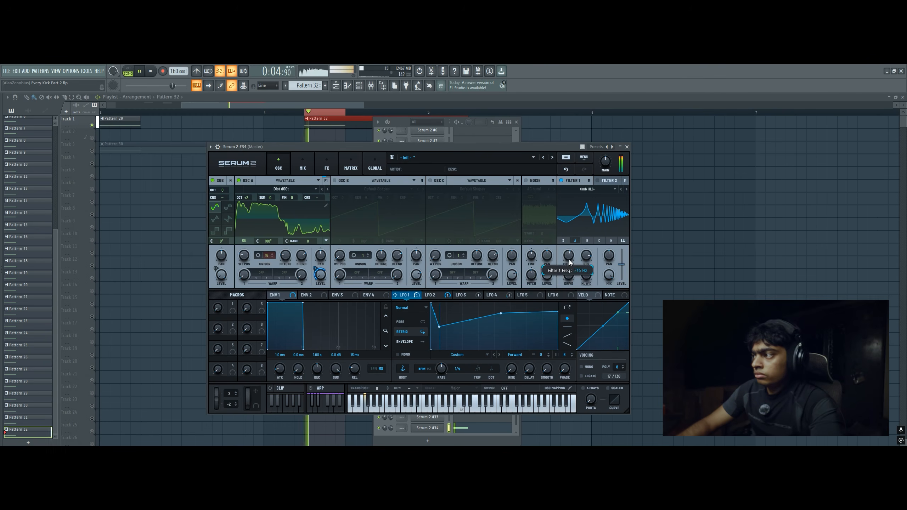
{"action": "scroll", "coordinate": [571, 256], "scroll_direction": "up", "scroll_amount": 5}
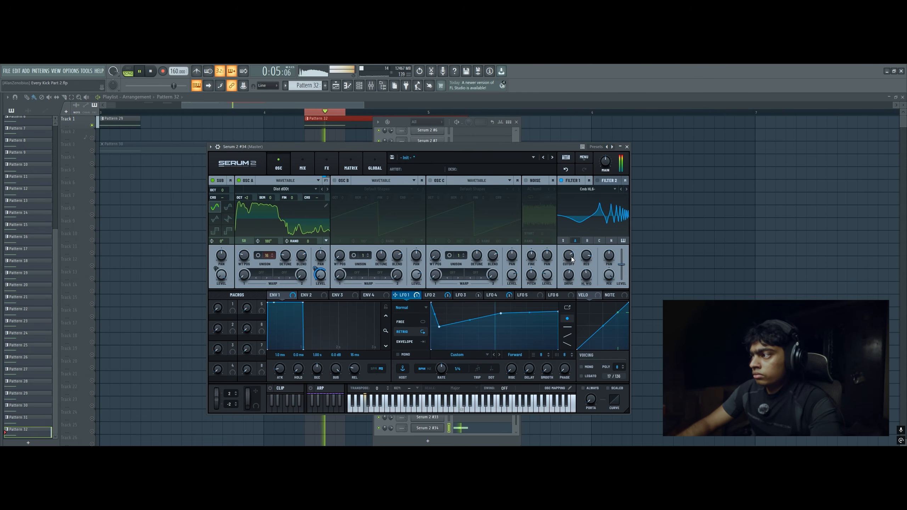
{"action": "left_click", "coordinate": [621, 189]}
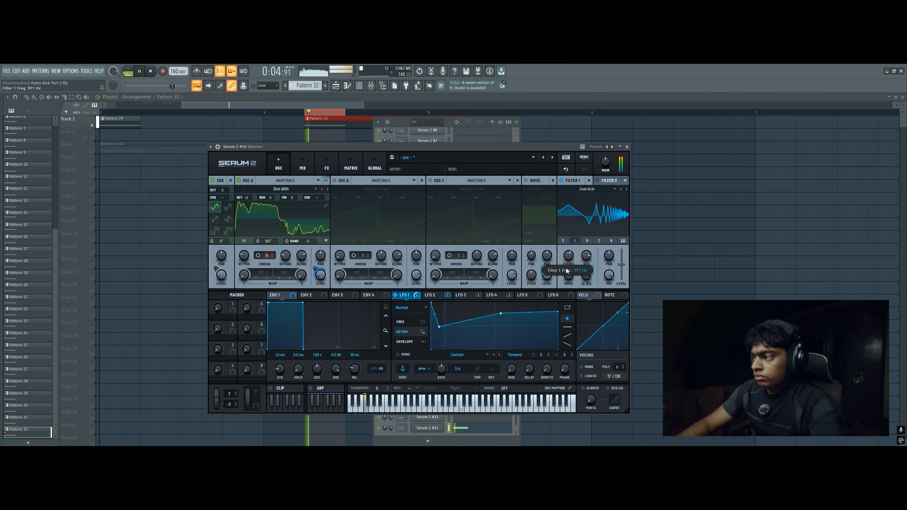
{"action": "left_click_drag", "start_coordinate": [568, 272], "coordinate": [566, 276]}
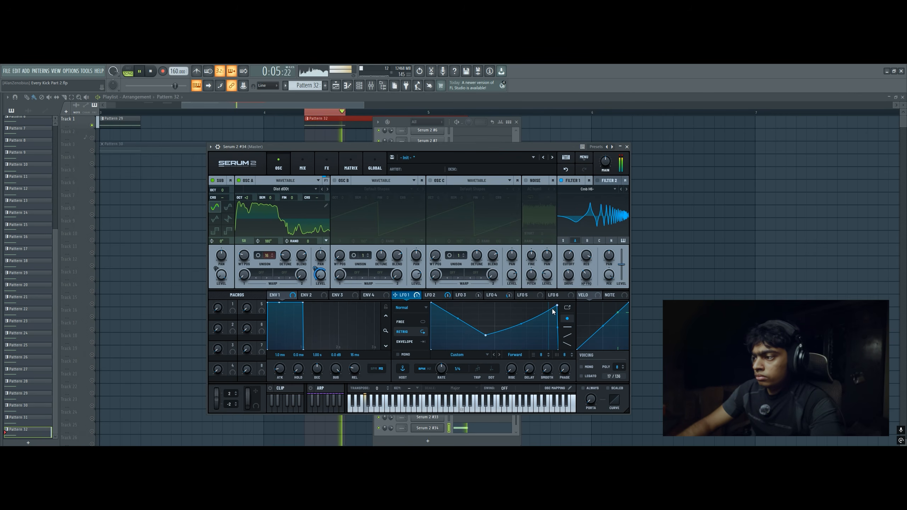
Lower the end point of LFO 1 and bend the falling segment before its dip downward
{"action": "left_click_drag", "start_coordinate": [552, 310], "coordinate": [566, 332]}
{"action": "left_click_drag", "start_coordinate": [458, 318], "coordinate": [456, 326]}
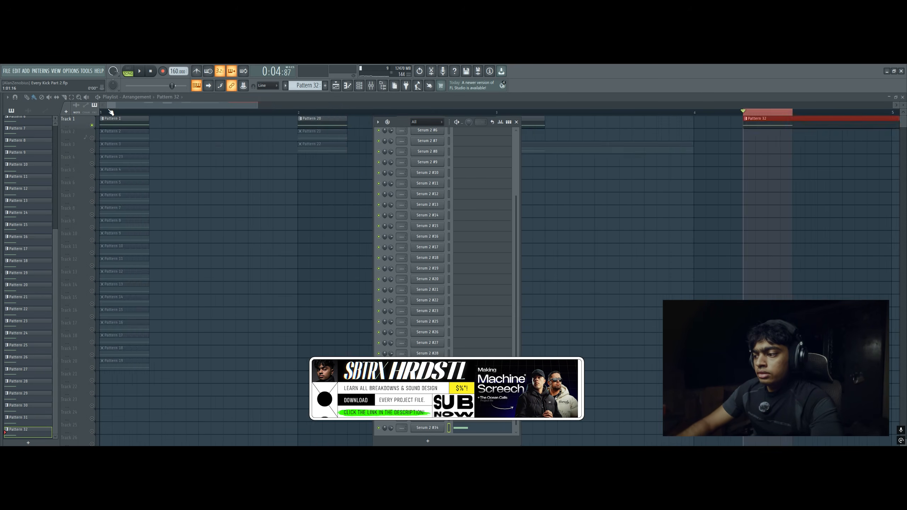
{"action": "scroll", "coordinate": [111, 112], "scroll_direction": "down", "scroll_amount": 7}
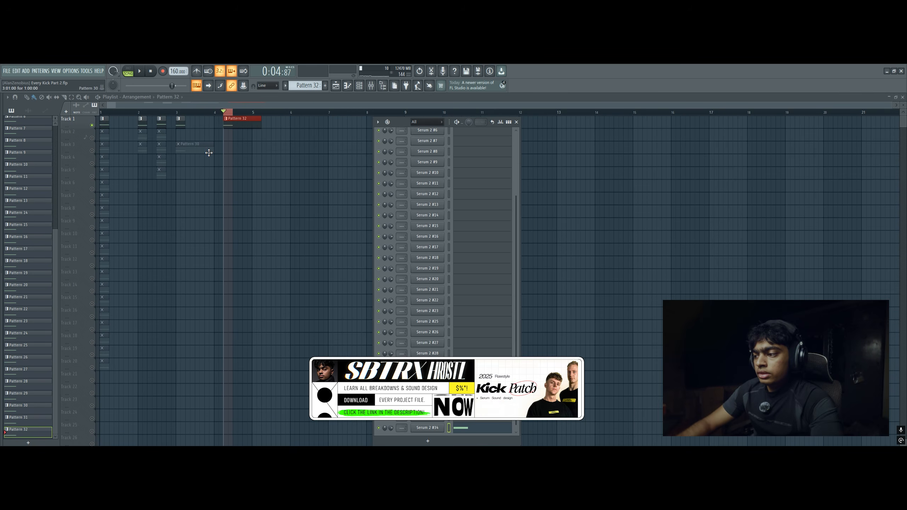
{"action": "left_click", "coordinate": [443, 429]}
{"action": "left_click", "coordinate": [443, 428]}
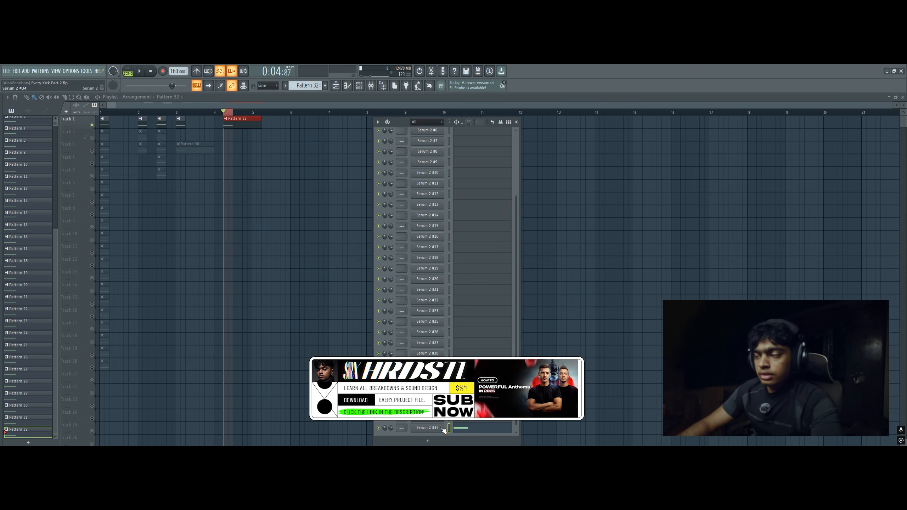